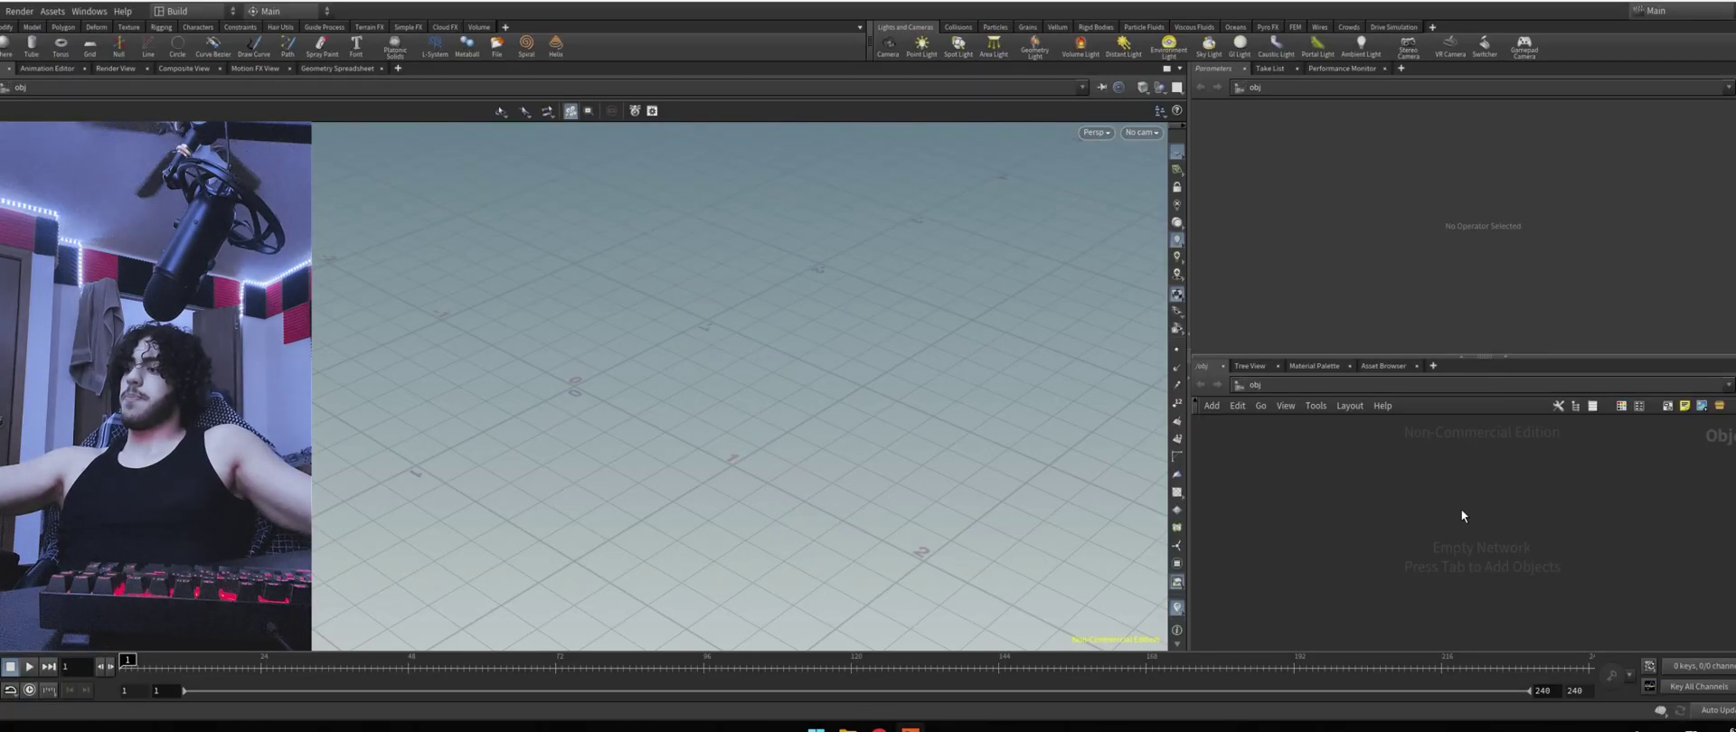
Add a Geometry node to the empty object network
key(Tab)
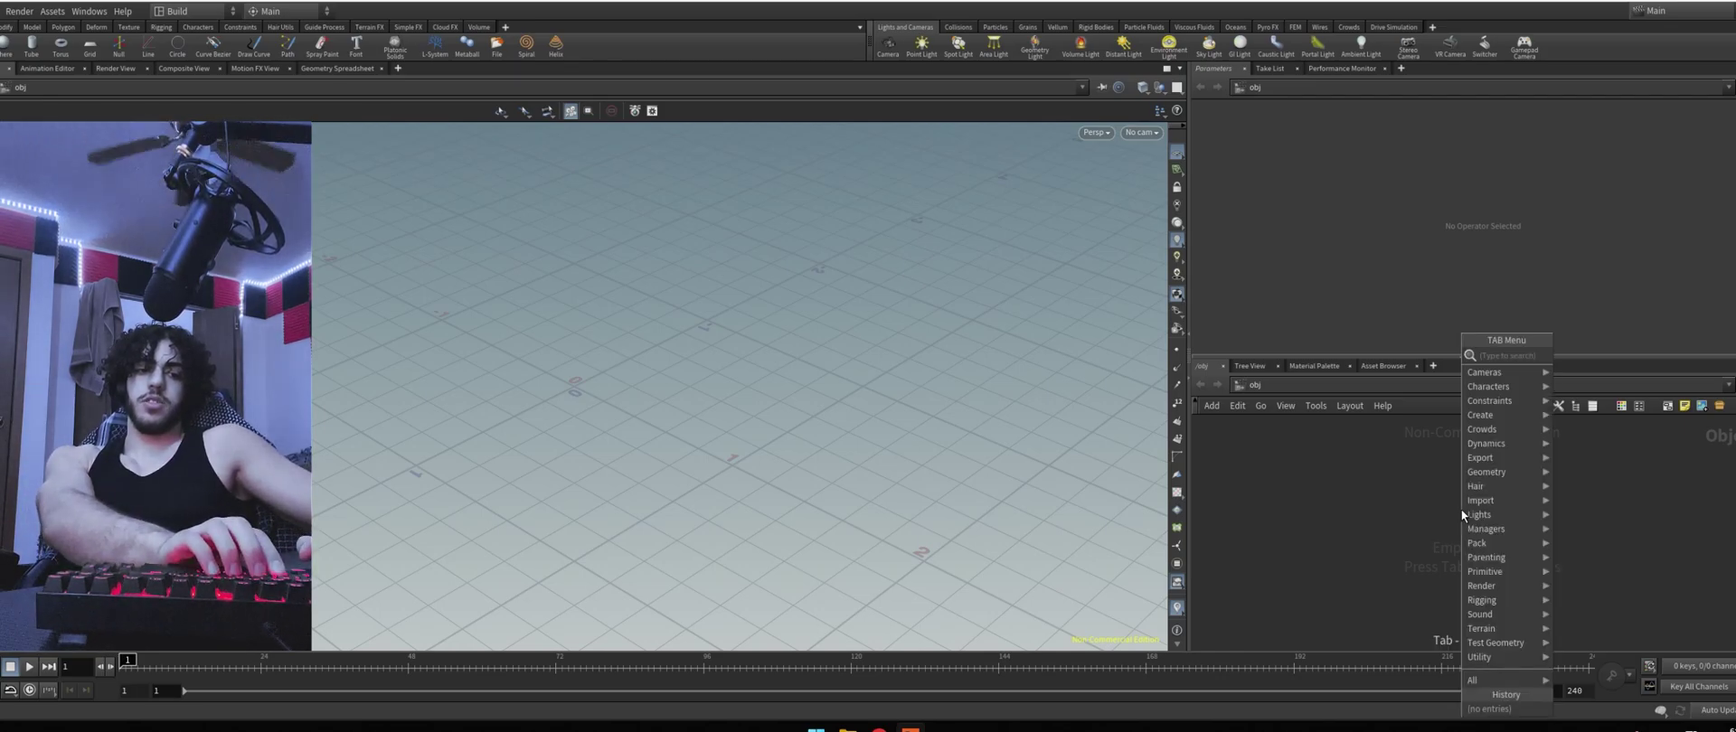
mouse_move(1462, 512)
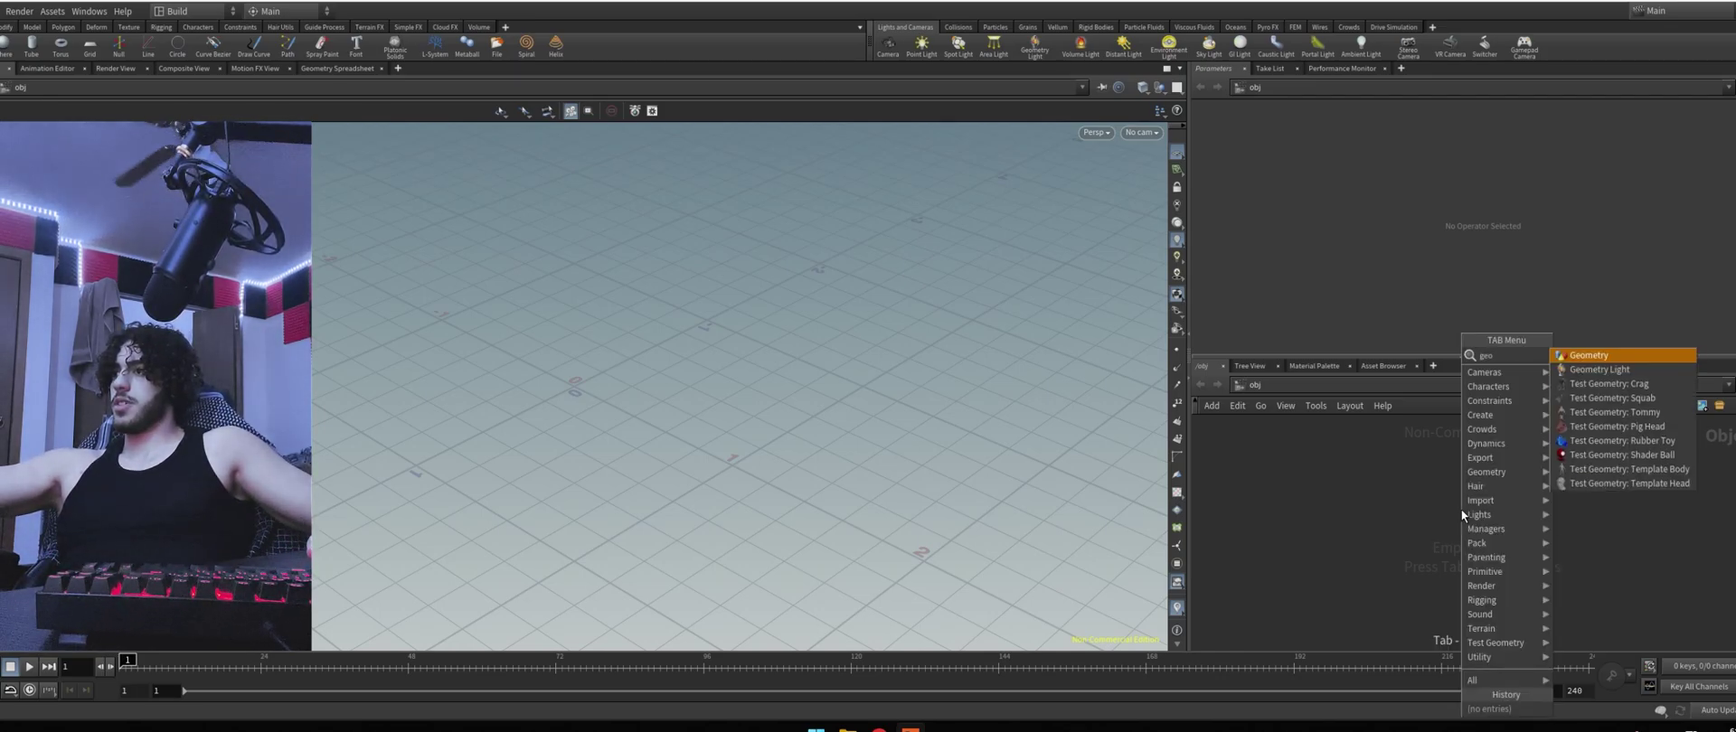
click(1646, 360)
click(1396, 538)
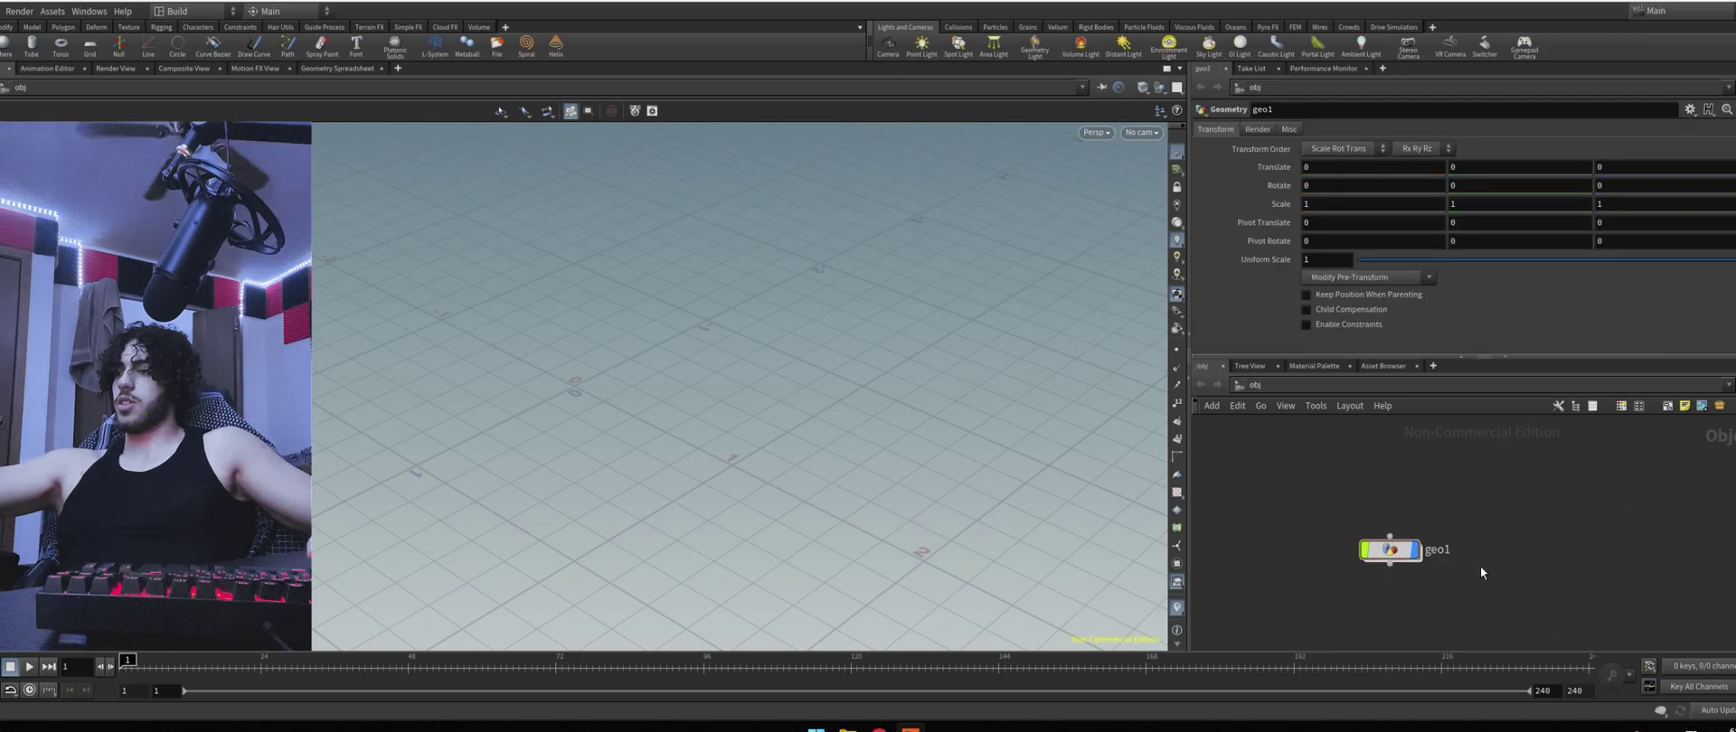
Go inside the geo1 node and add a File node to its network
double_click(1401, 515)
key(Tab)
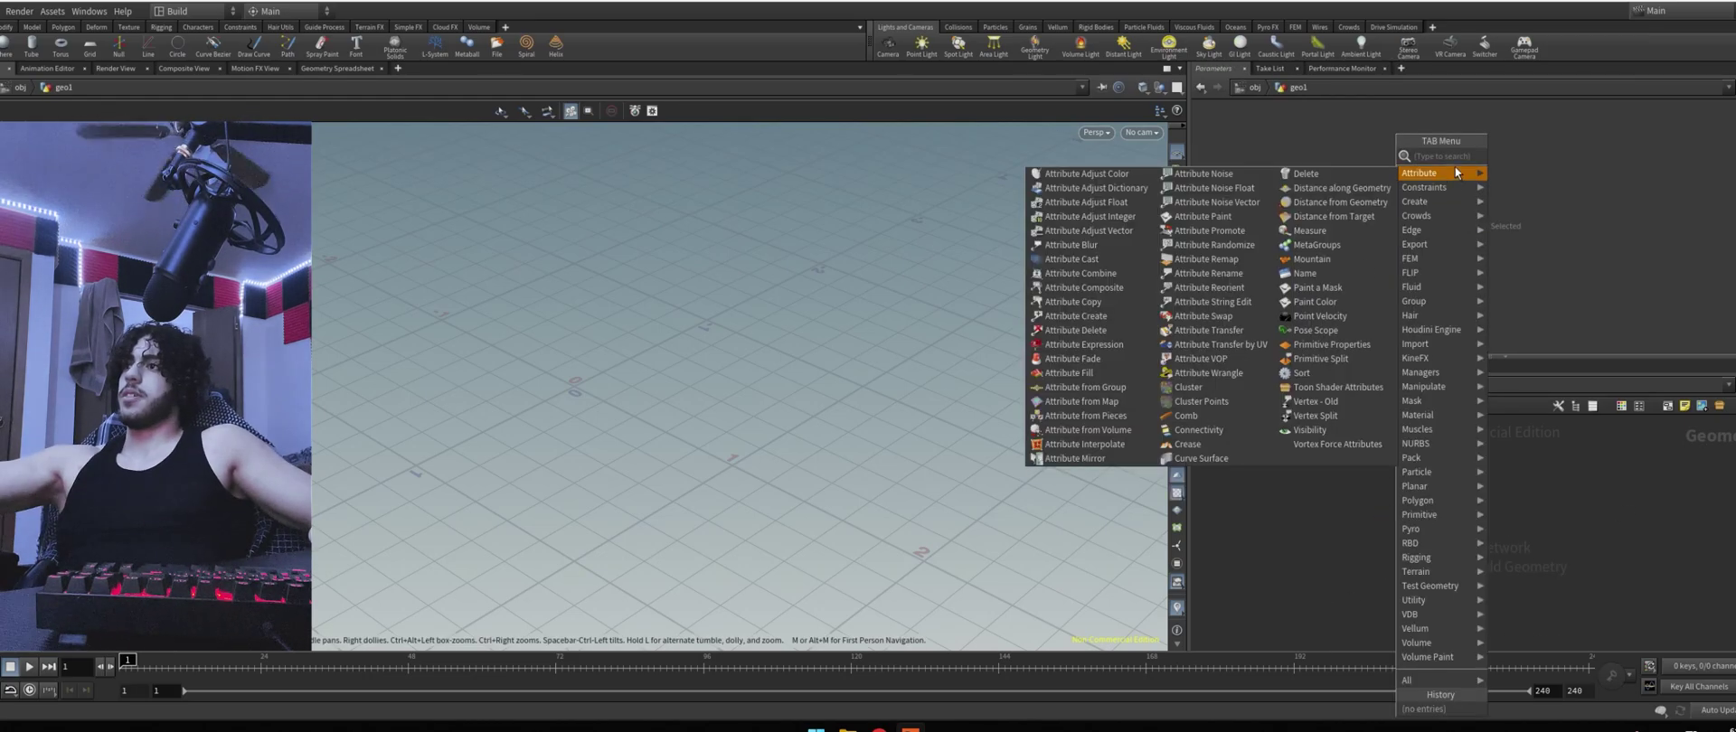
text(file)
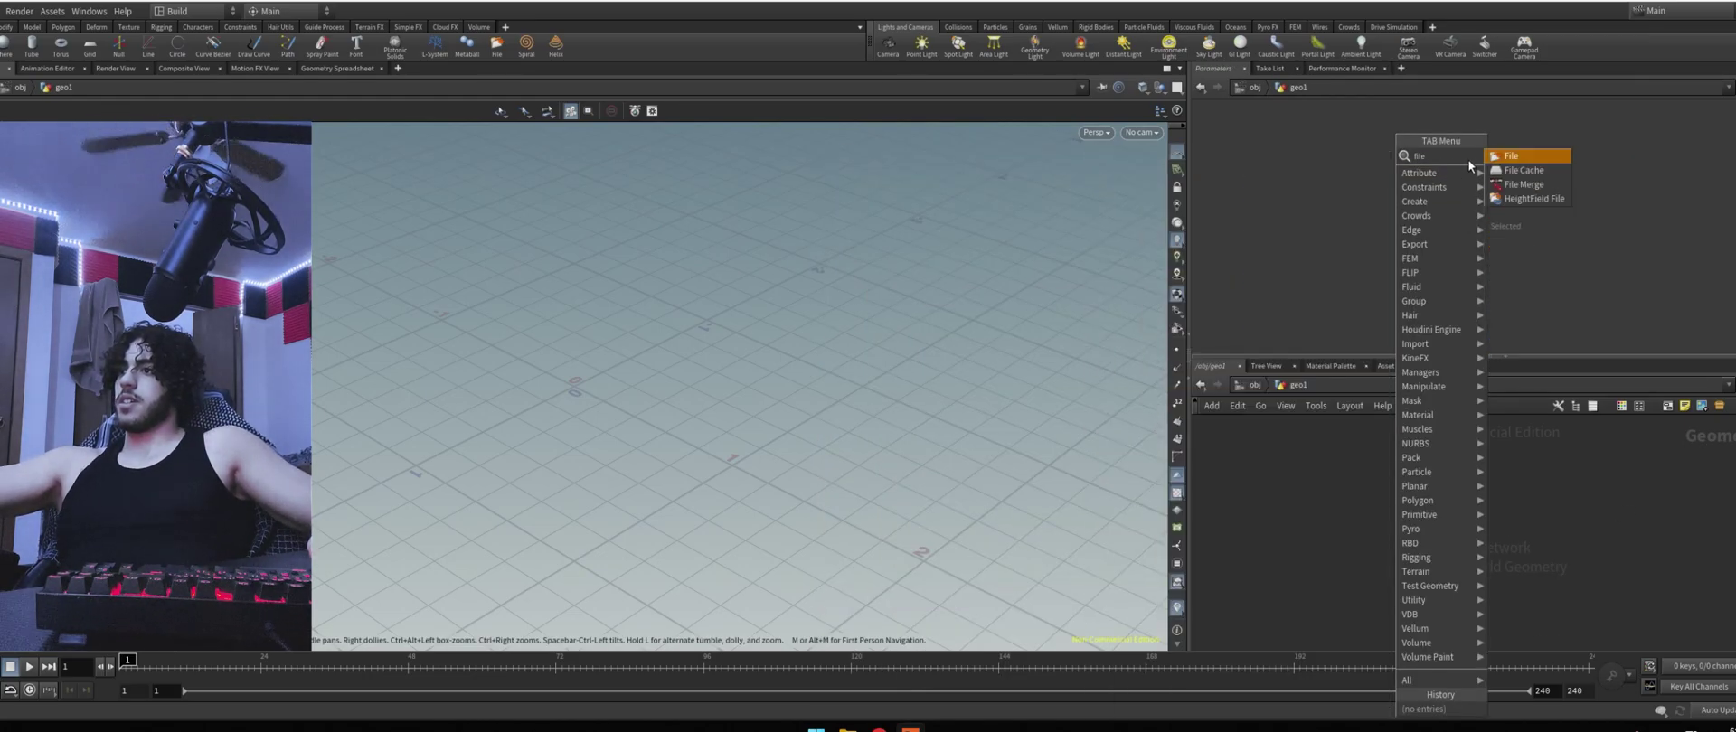
click(1522, 156)
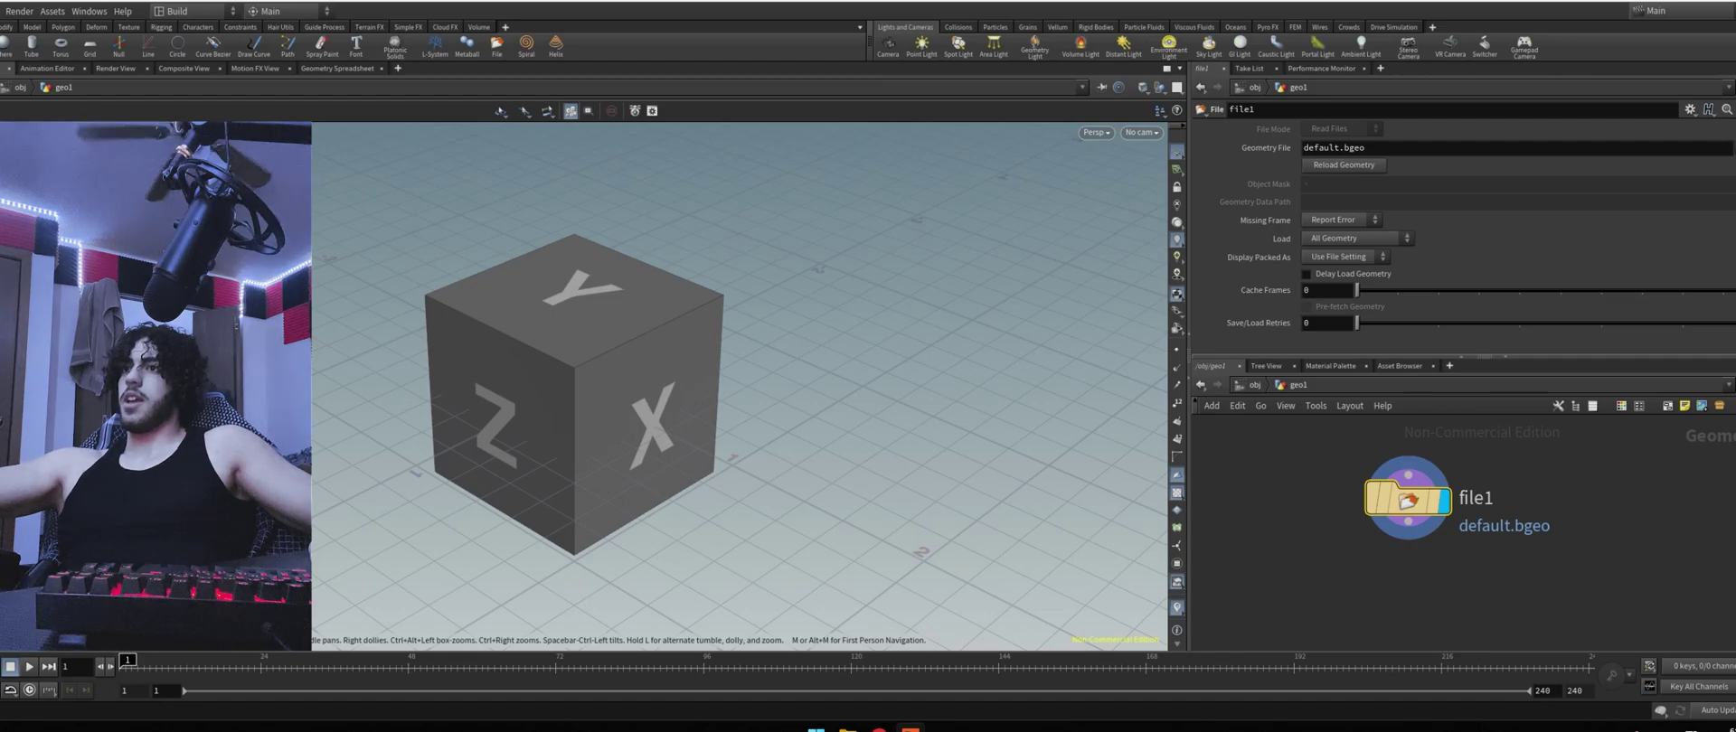
Load the model sponge_Bob_v04.fbx from the Bob folder on the desktop as the File node's geometry and frame it in the view
click(1732, 147)
drag(1345, 3, 1070, 96)
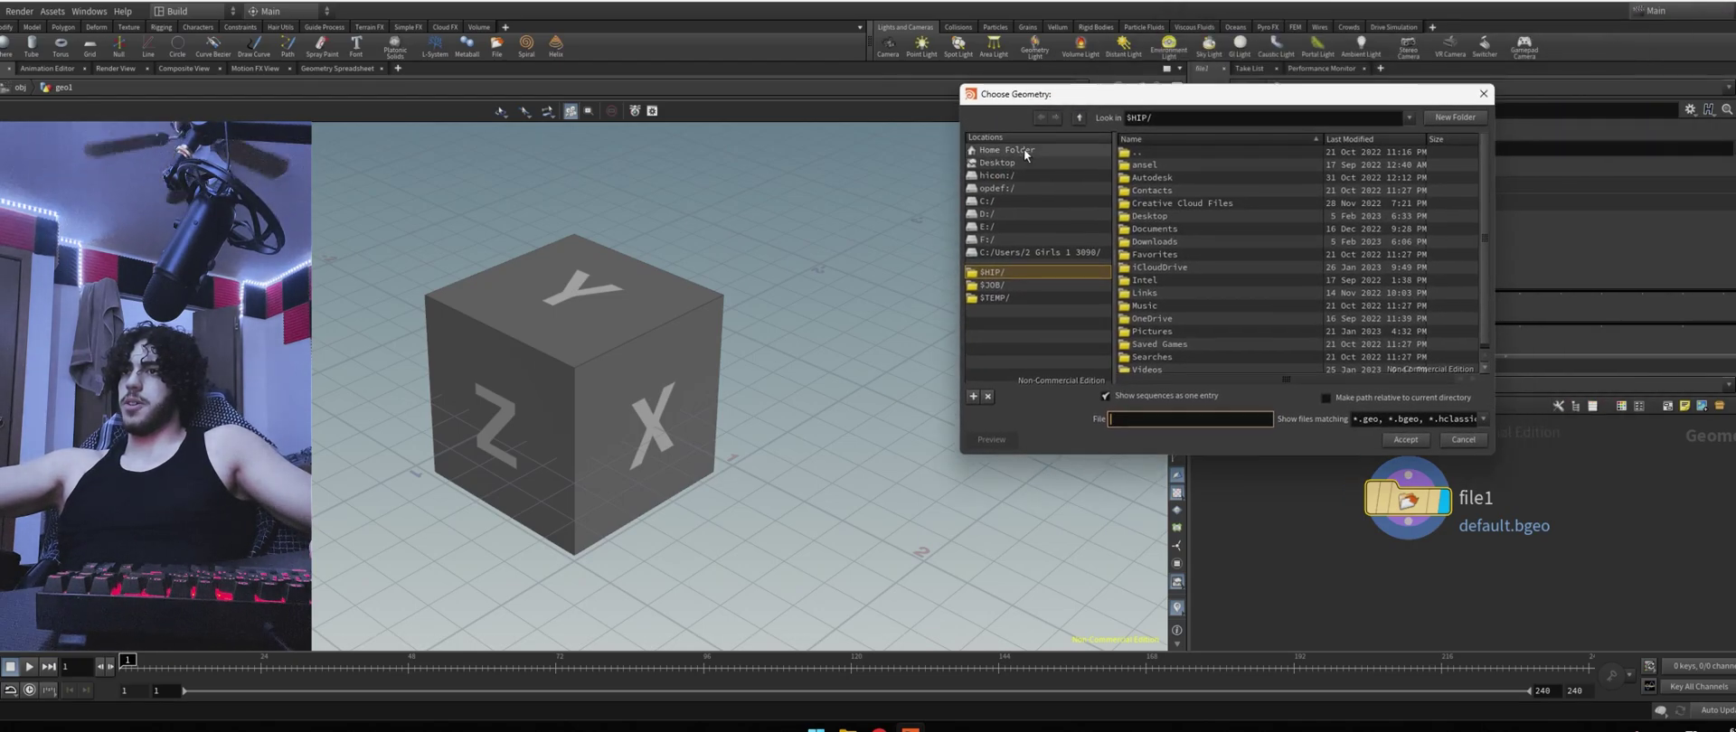
click(1024, 151)
key(Escape)
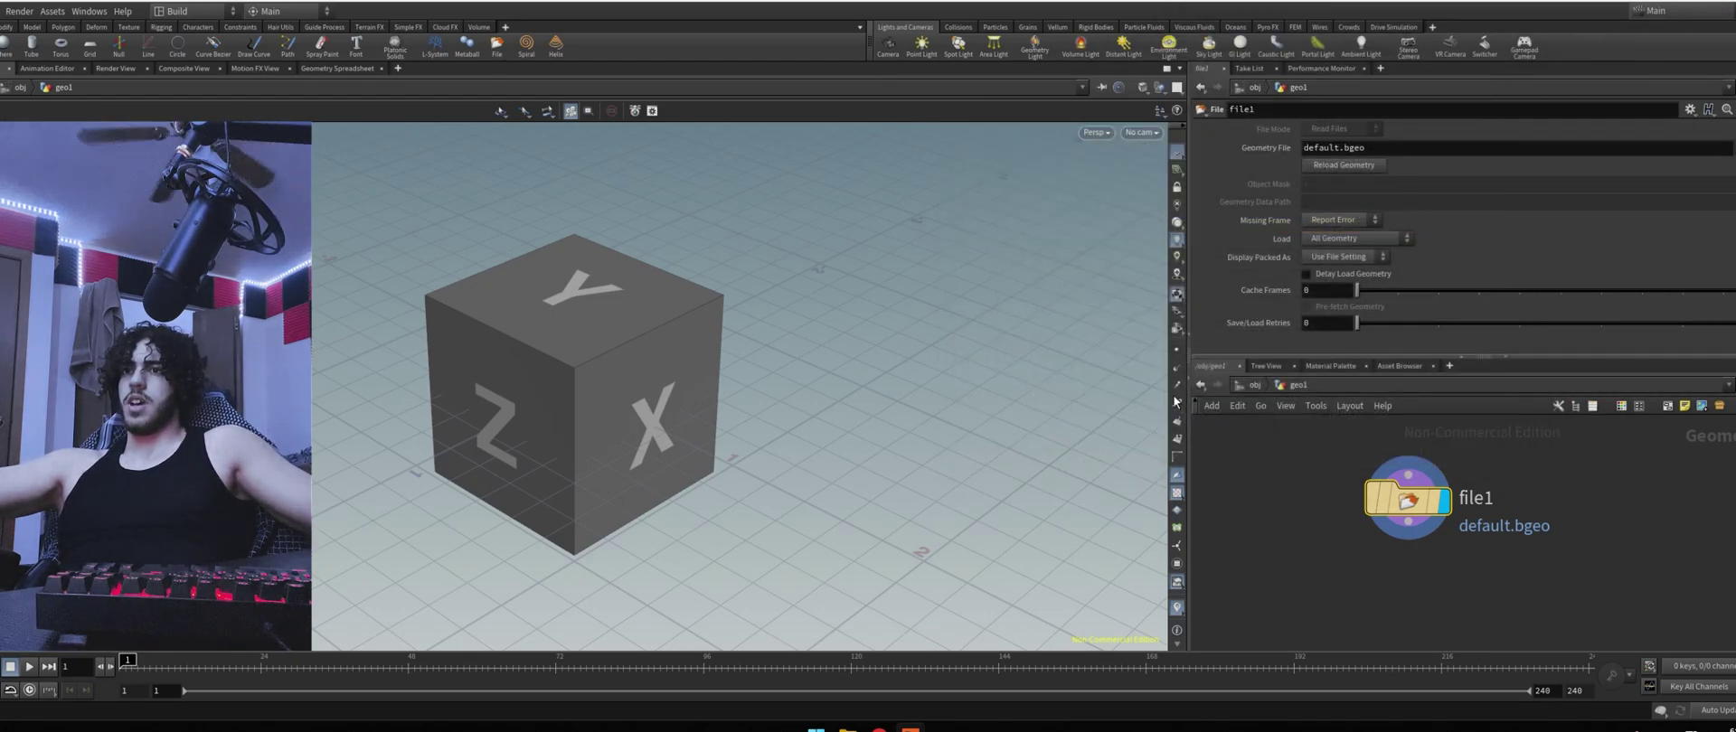
drag(695, 390, 891, 256)
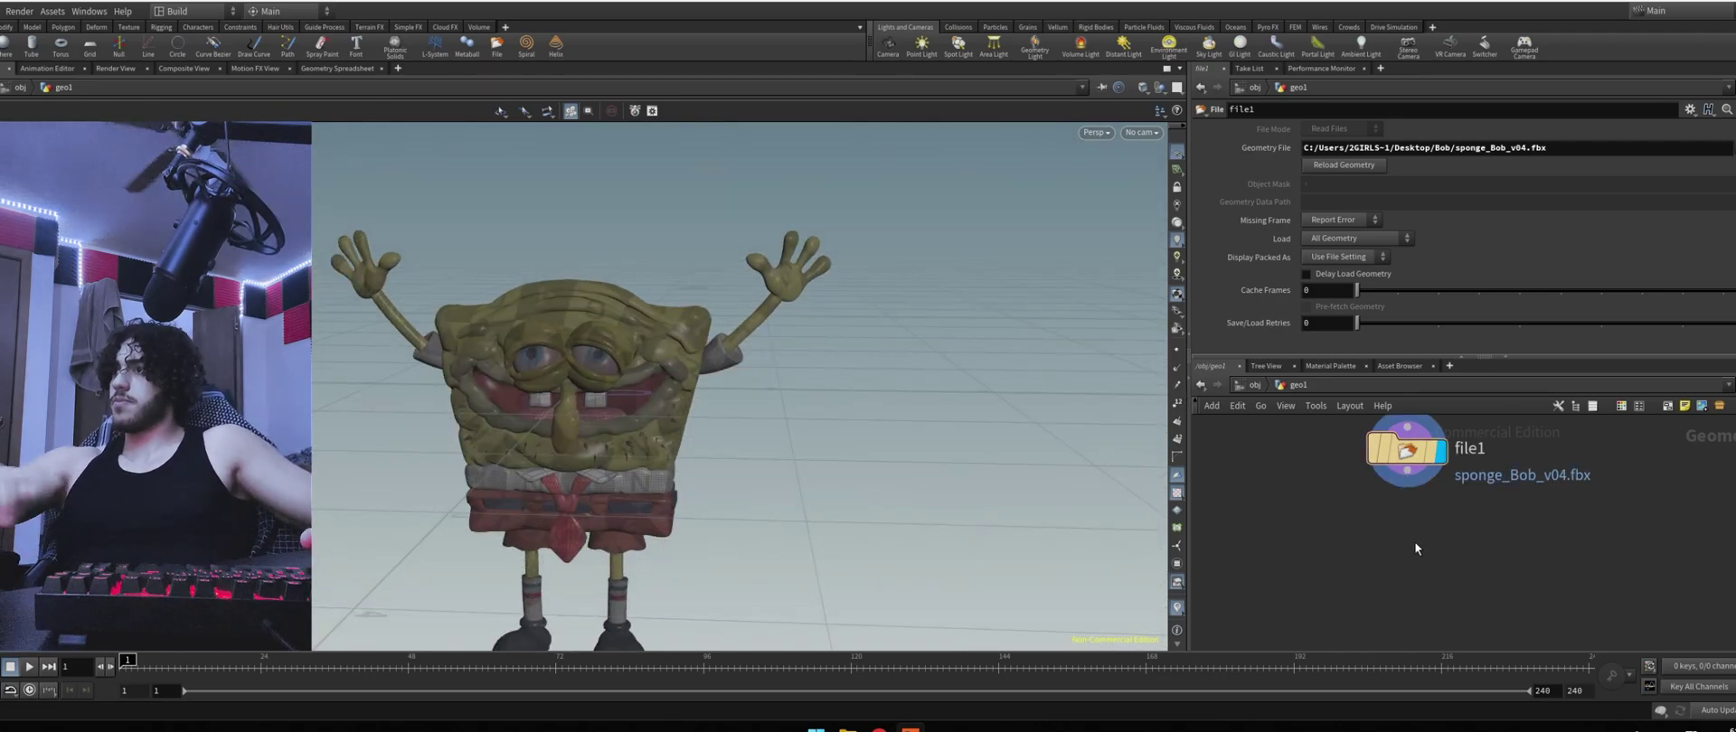
Add a Transform node below the file1 node and connect the file1 output to its input
right_click(1415, 545)
text(tran)
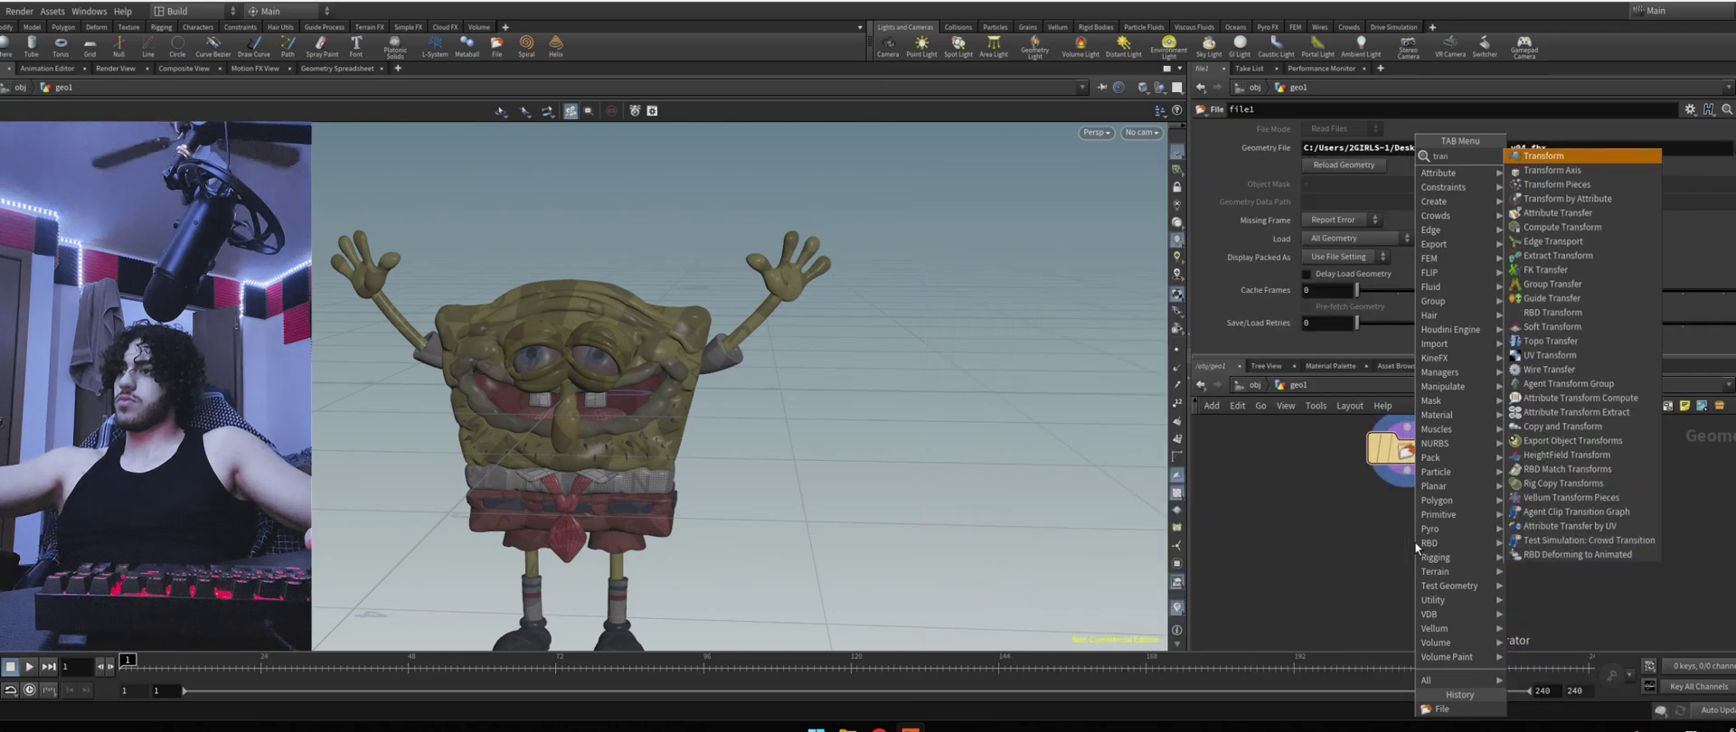
click(1576, 155)
click(1406, 529)
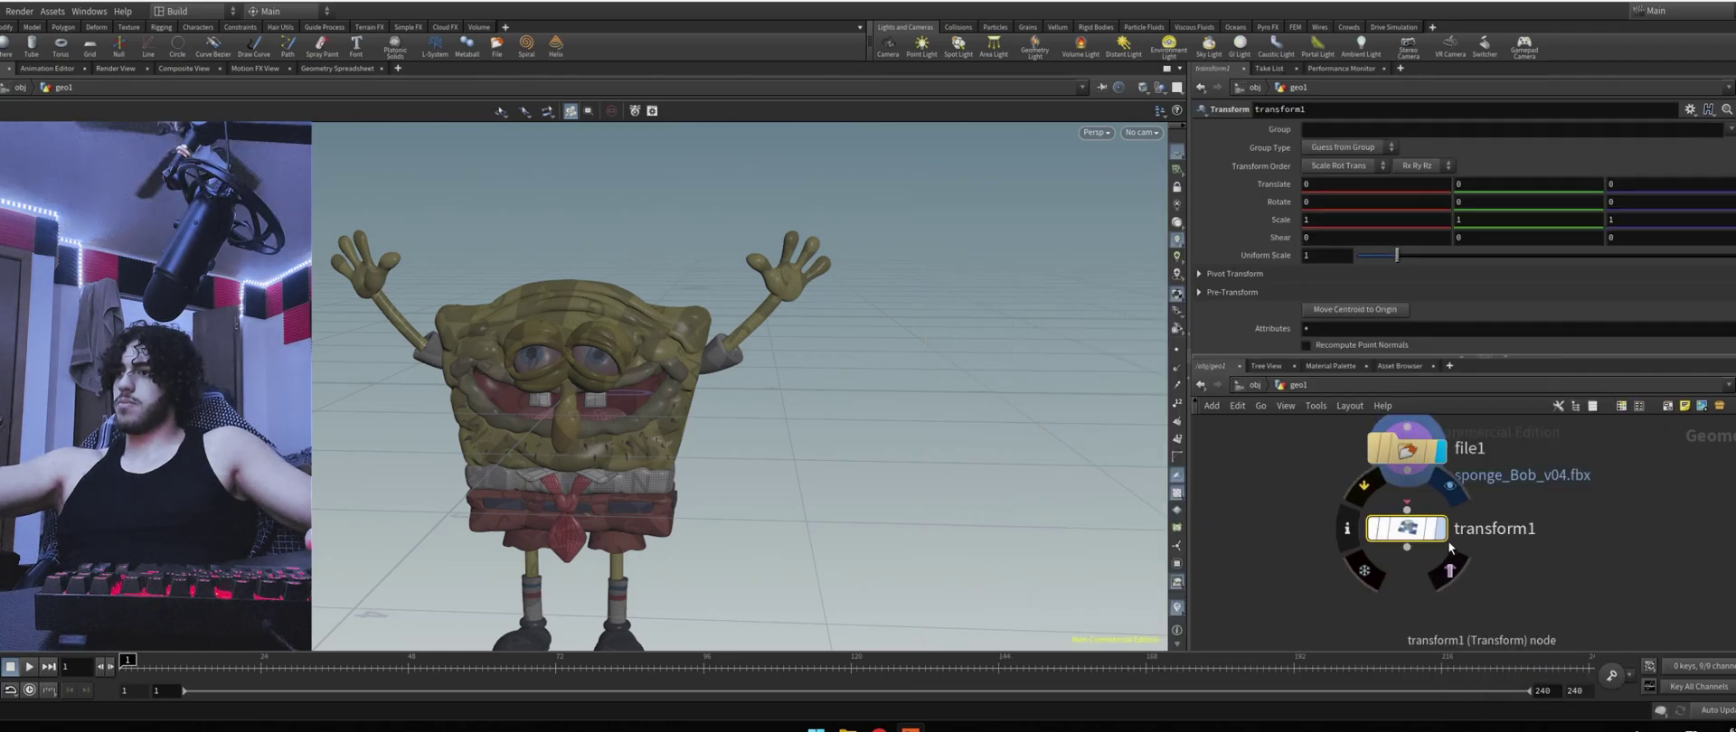
drag(1406, 471, 1408, 495)
click(1407, 509)
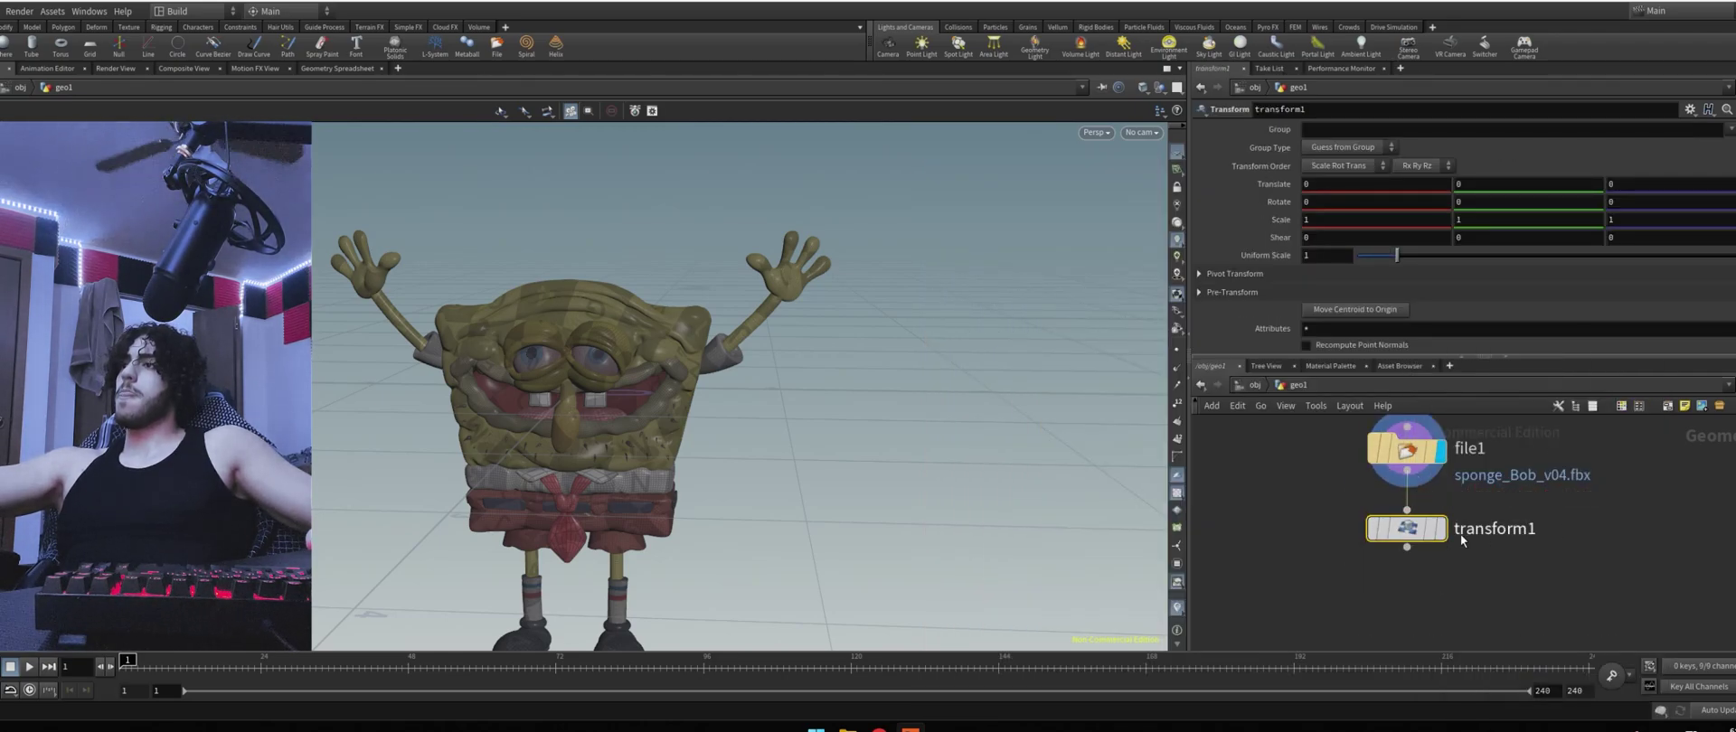
drag(1461, 535, 1461, 554)
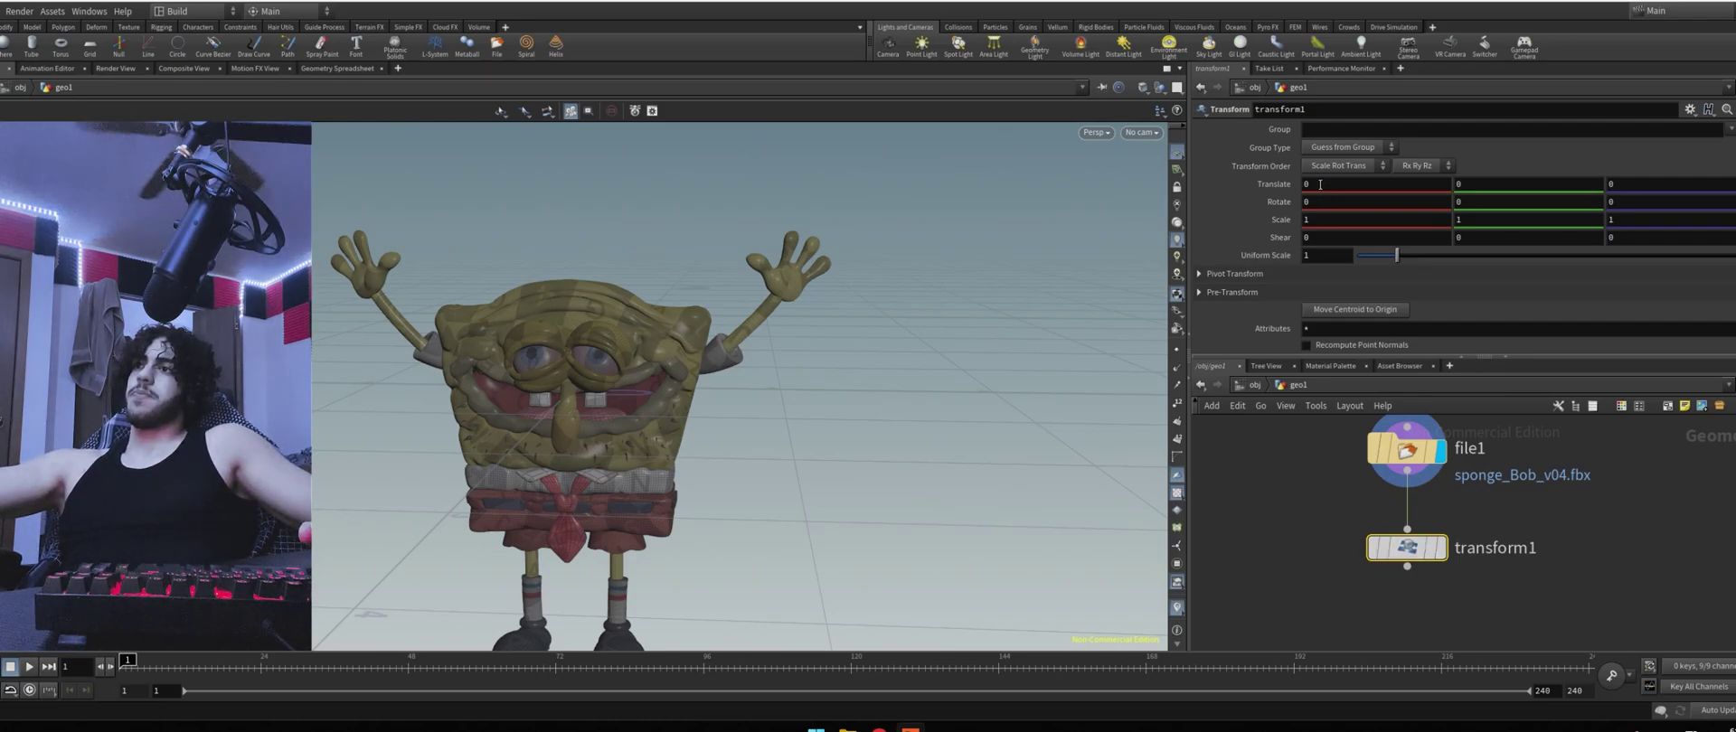
Set the Transform node's Y translation to 15
click(1485, 188)
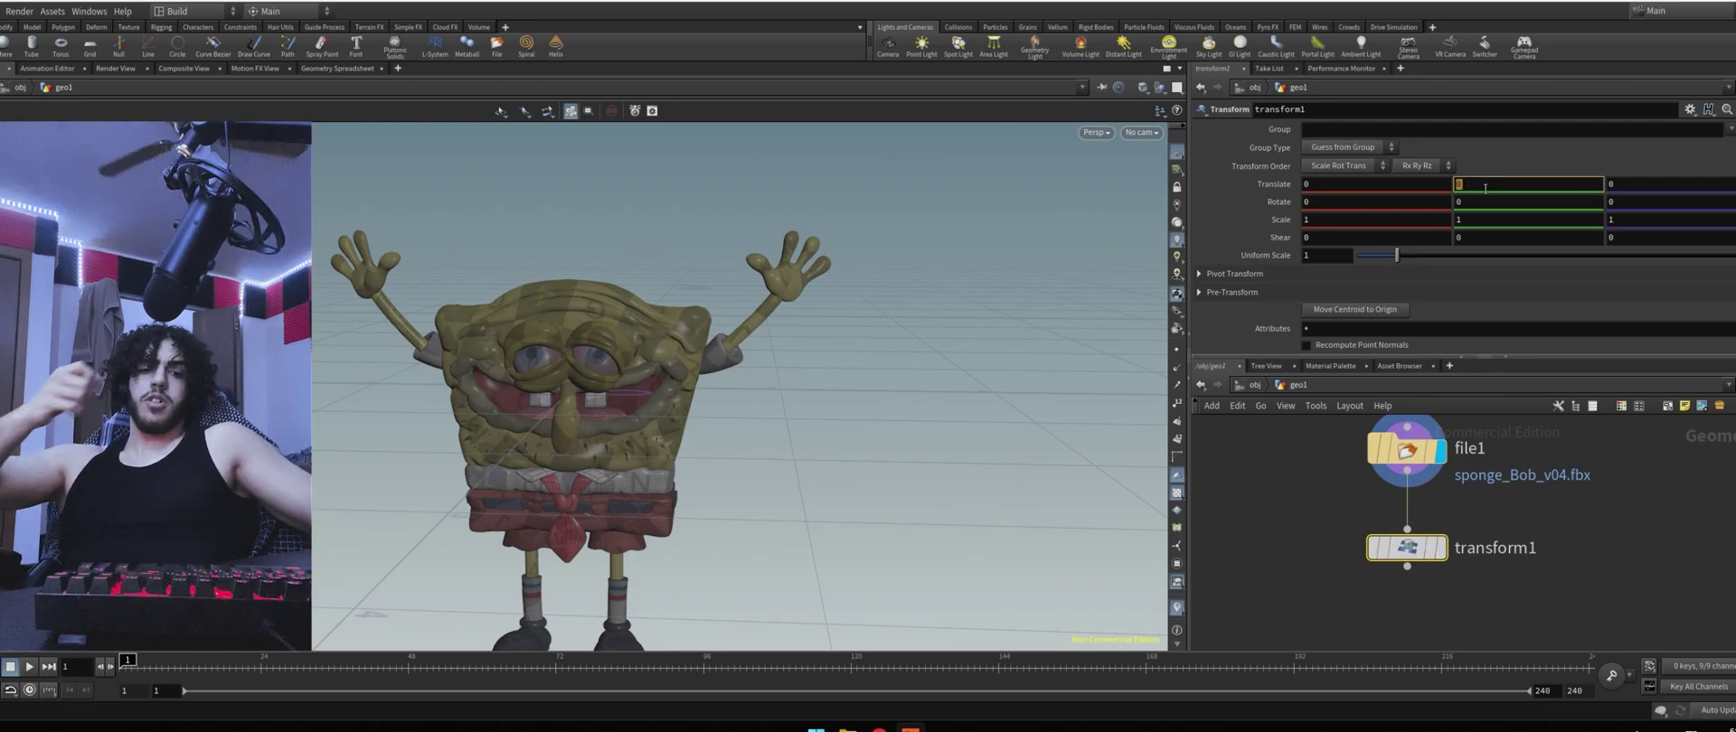
text(15)
key(Return)
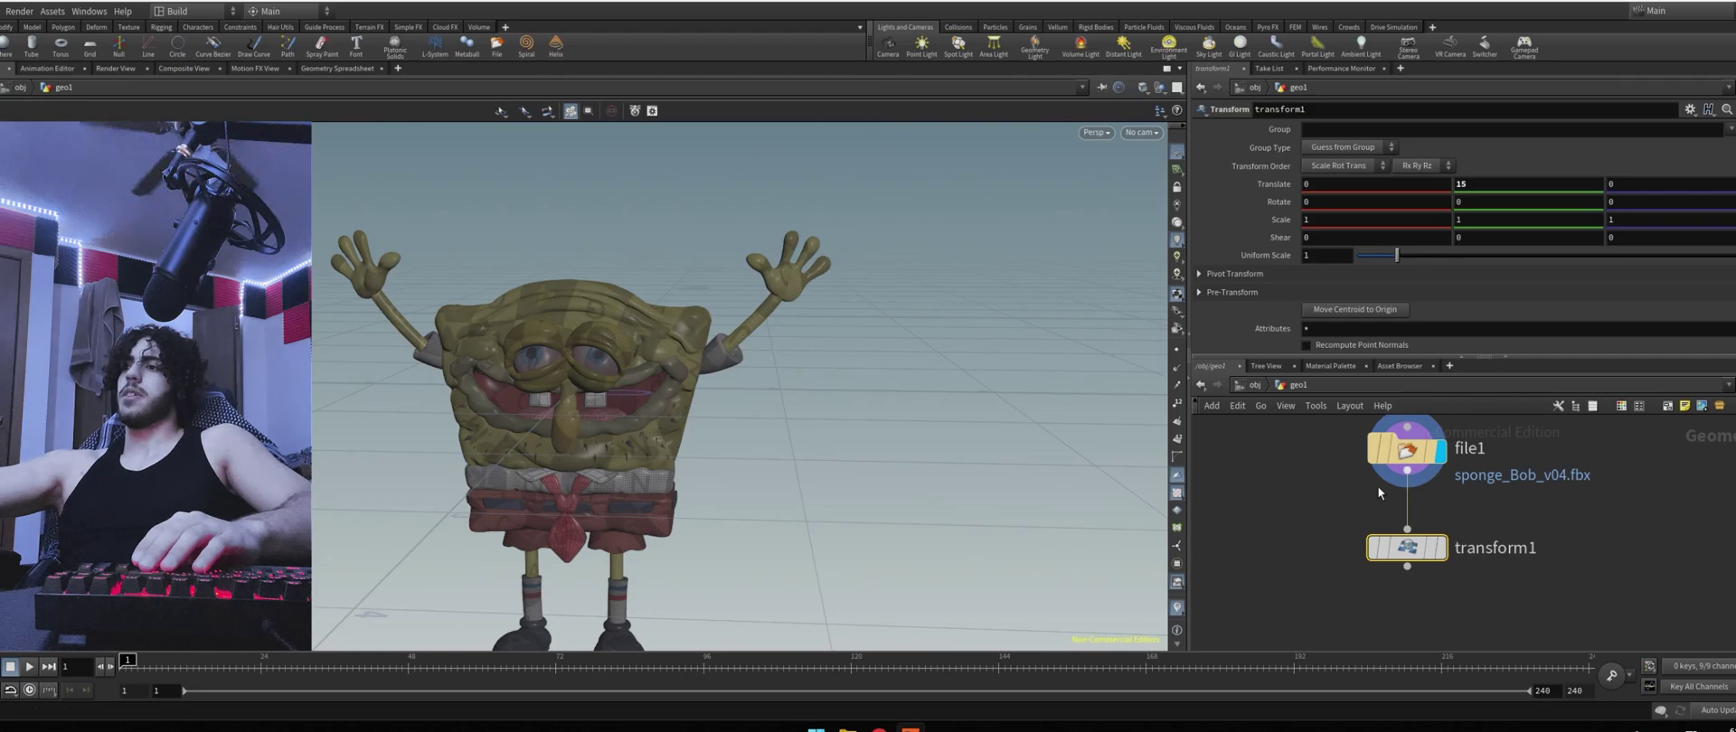
Display the Transform node's output and set its Y translation to 2 to raise the character above the grid
scroll(1392, 548, down, 1)
mouse_move(1442, 547)
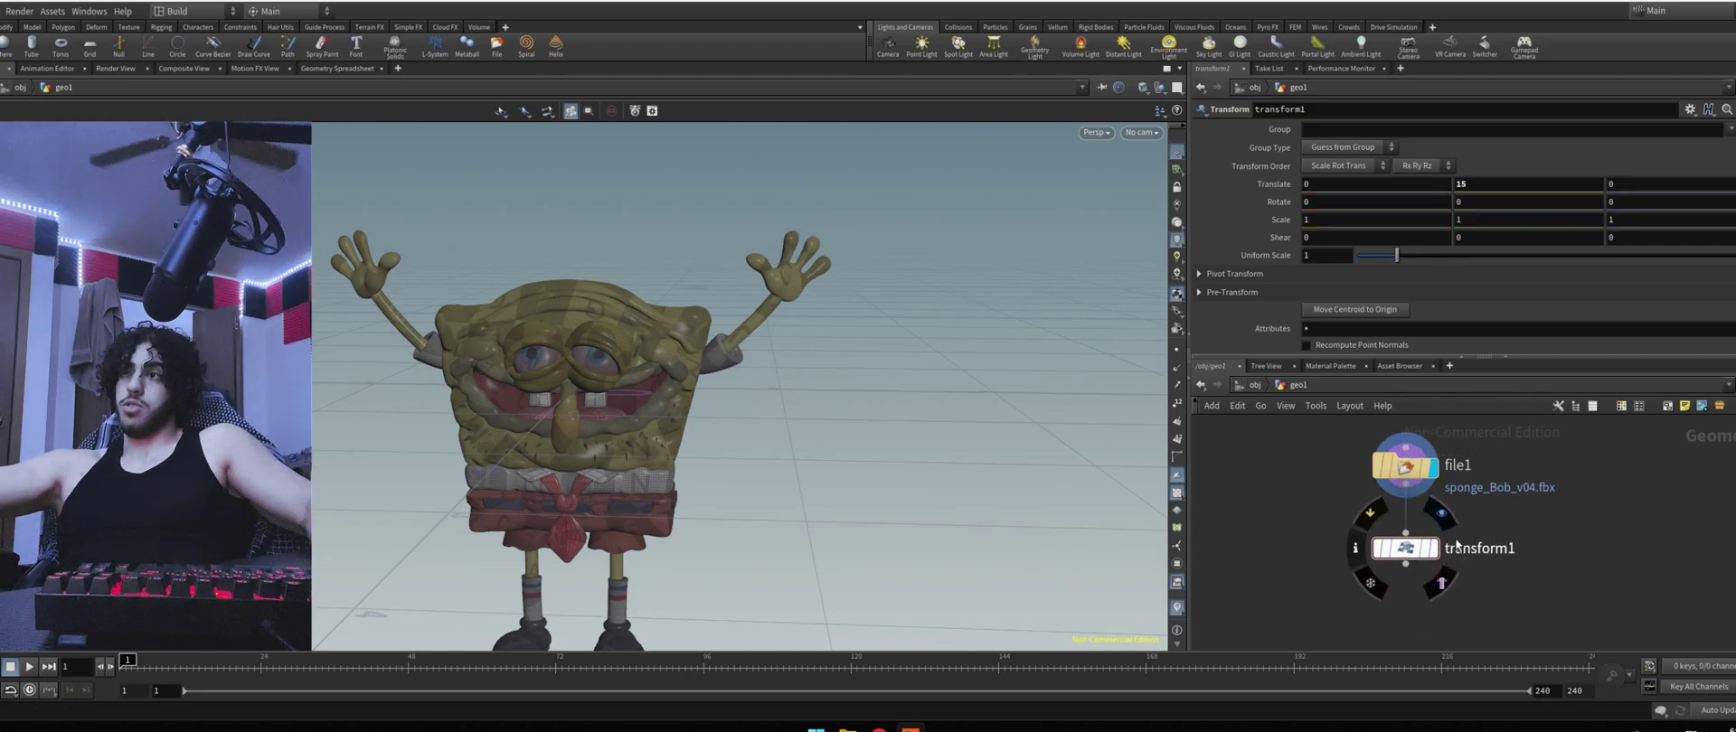
click(1441, 513)
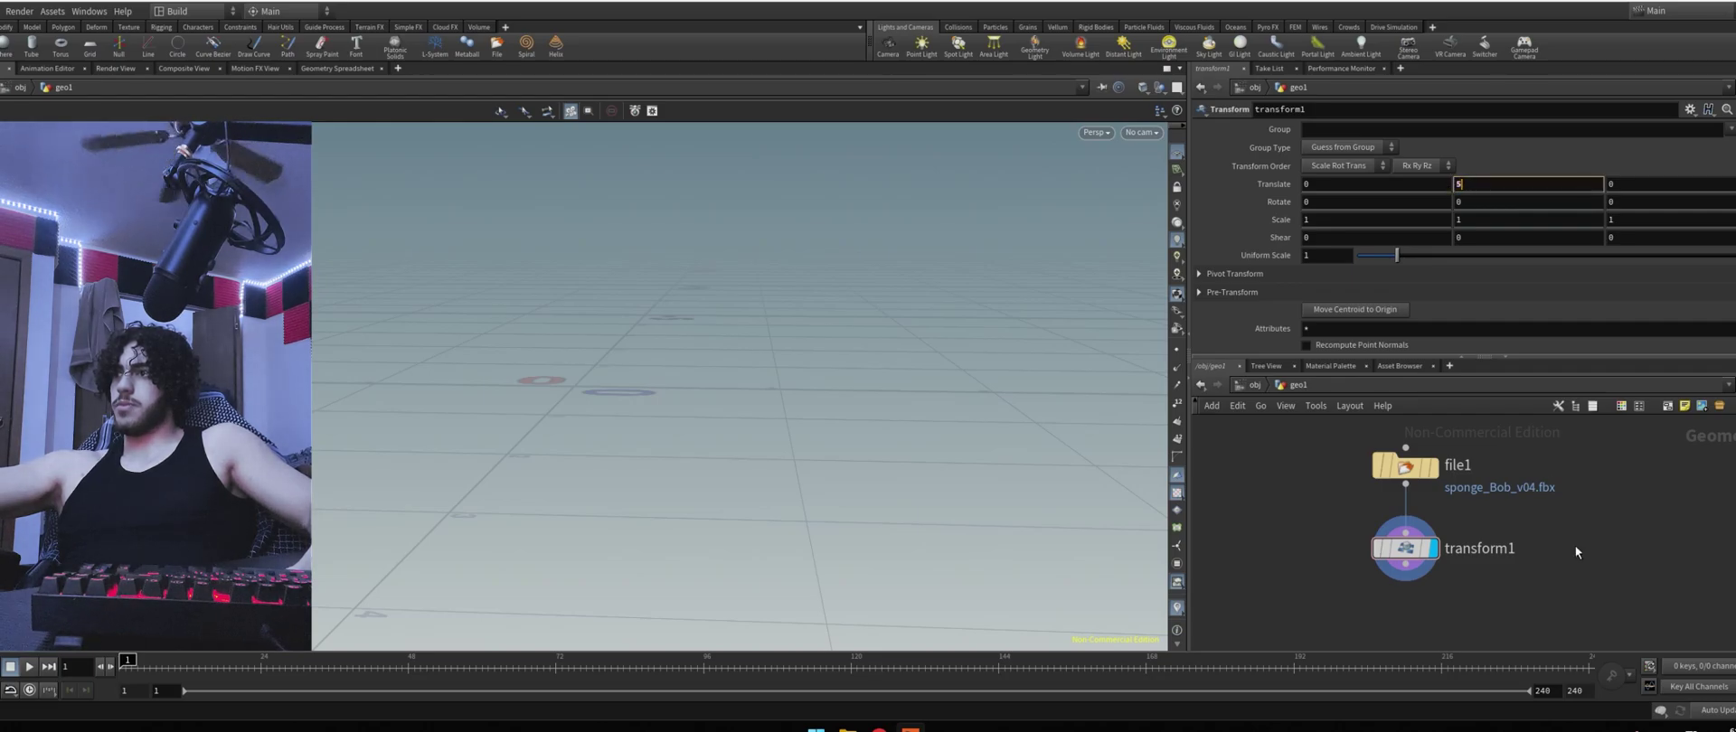
key(BackSpace)
text(3)
key(Return)
alt+drag(611, 439, 752, 368)
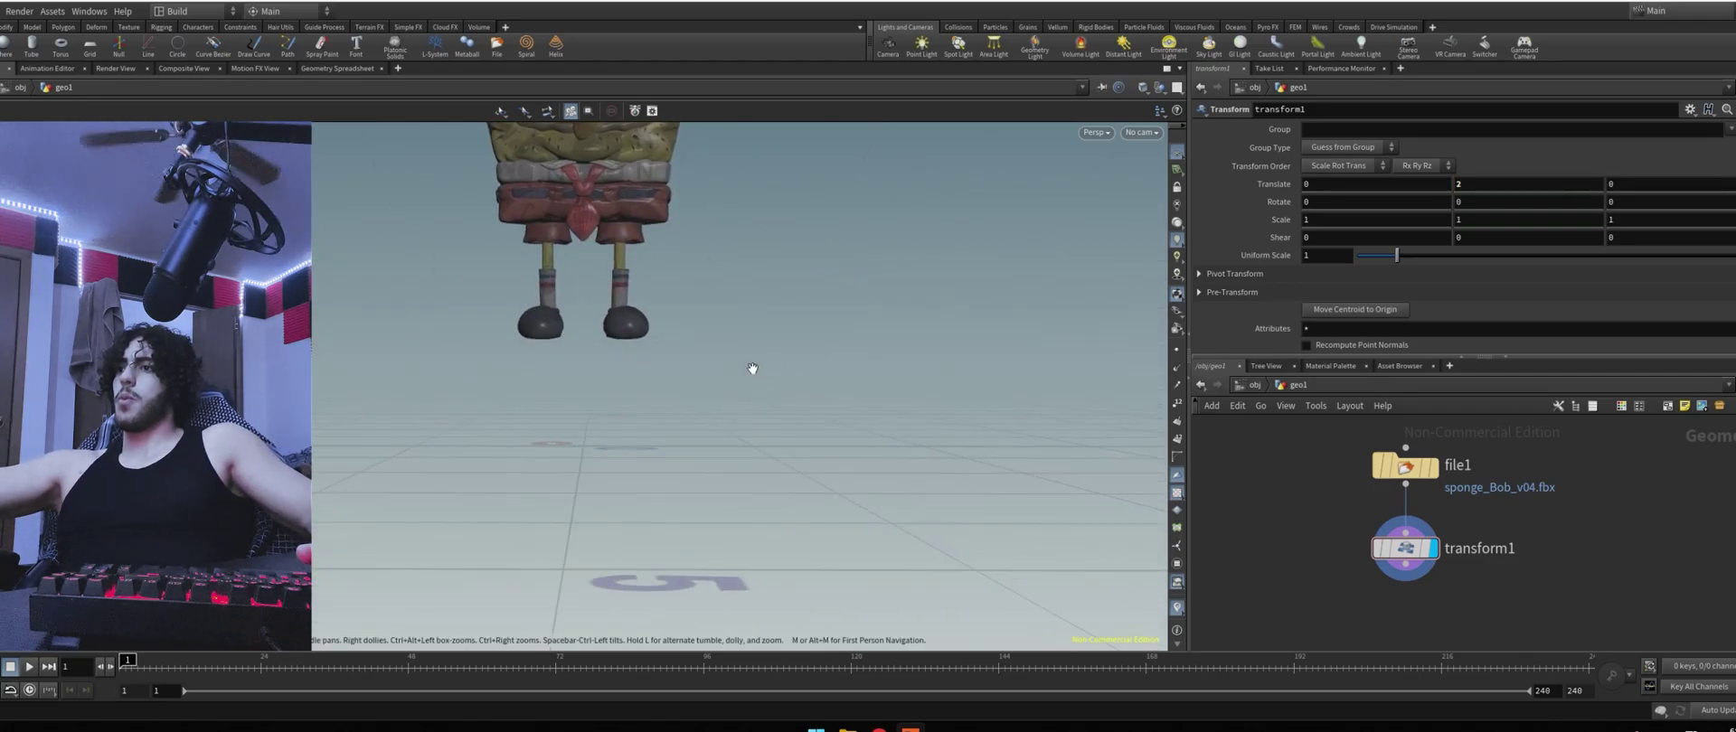
alt+middle_drag(752, 368, 773, 415)
alt+middle_drag(942, 348, 987, 457)
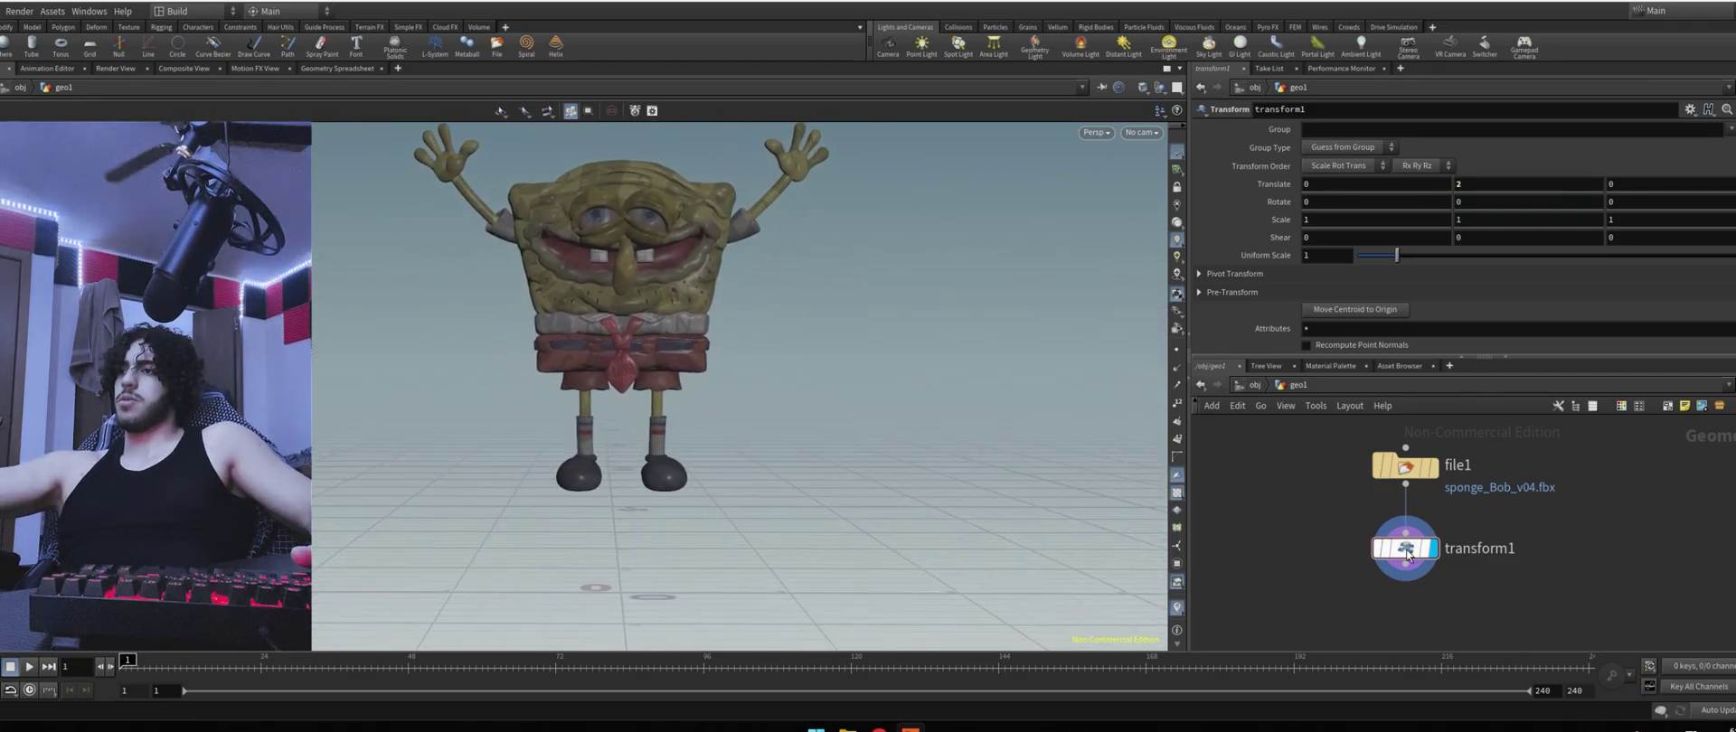
Return to the object level and turn the selected geo1 character into Dry Sand grains
click(1253, 387)
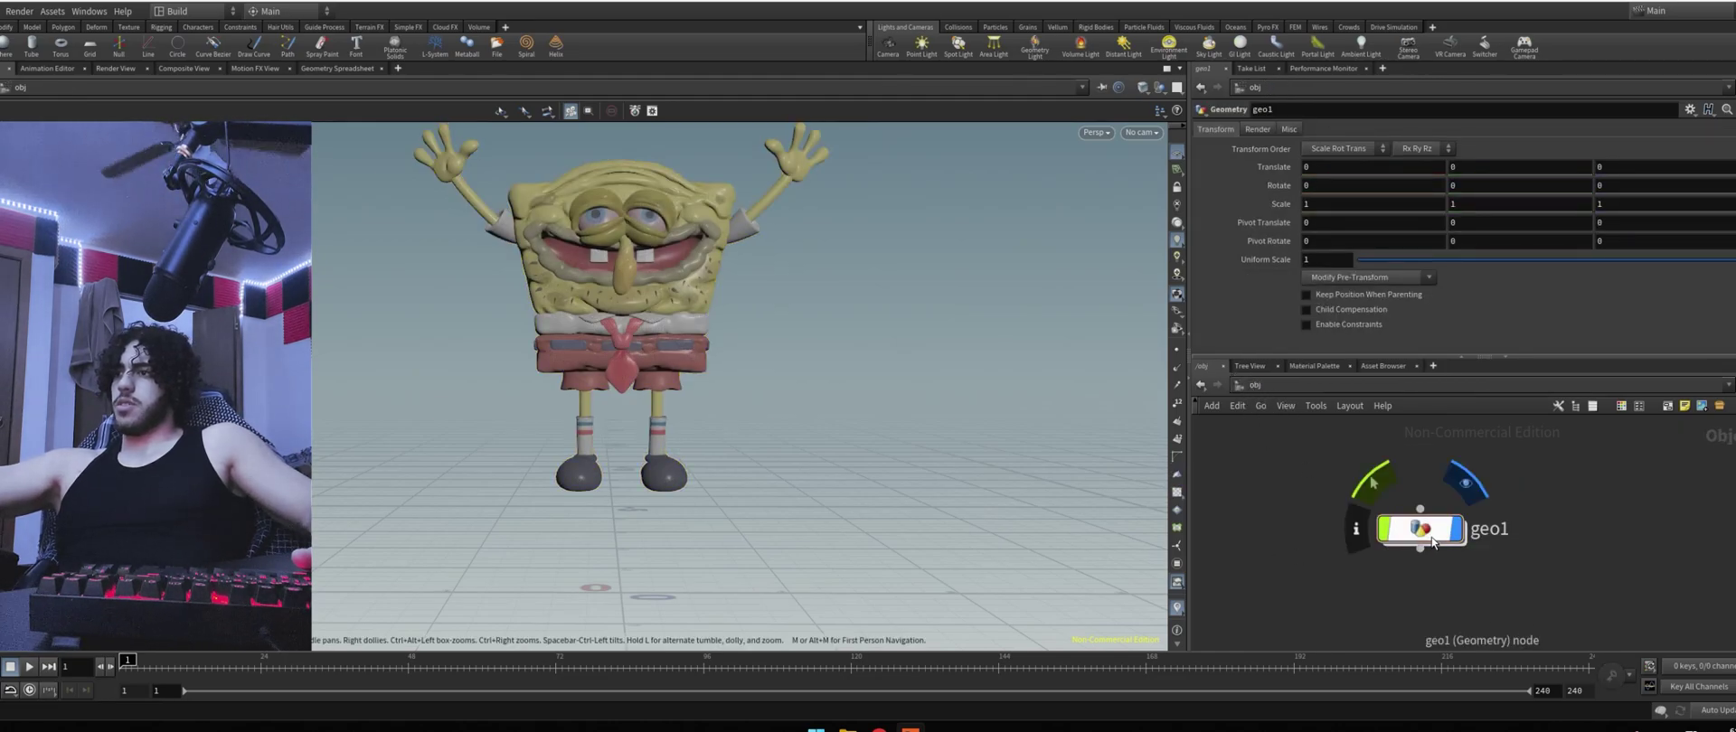
drag(1418, 529, 1387, 498)
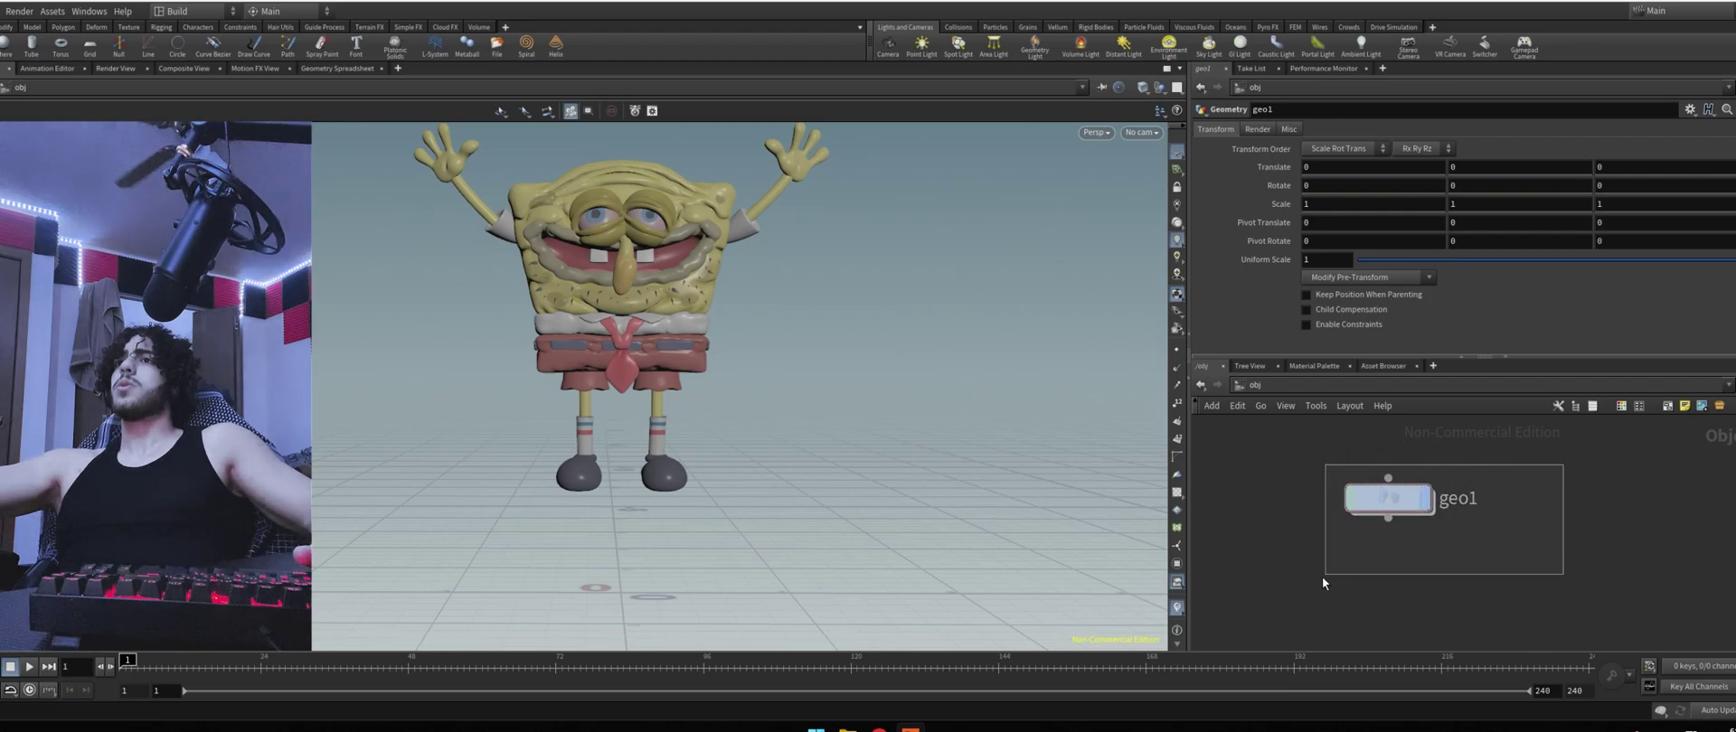
click(1029, 27)
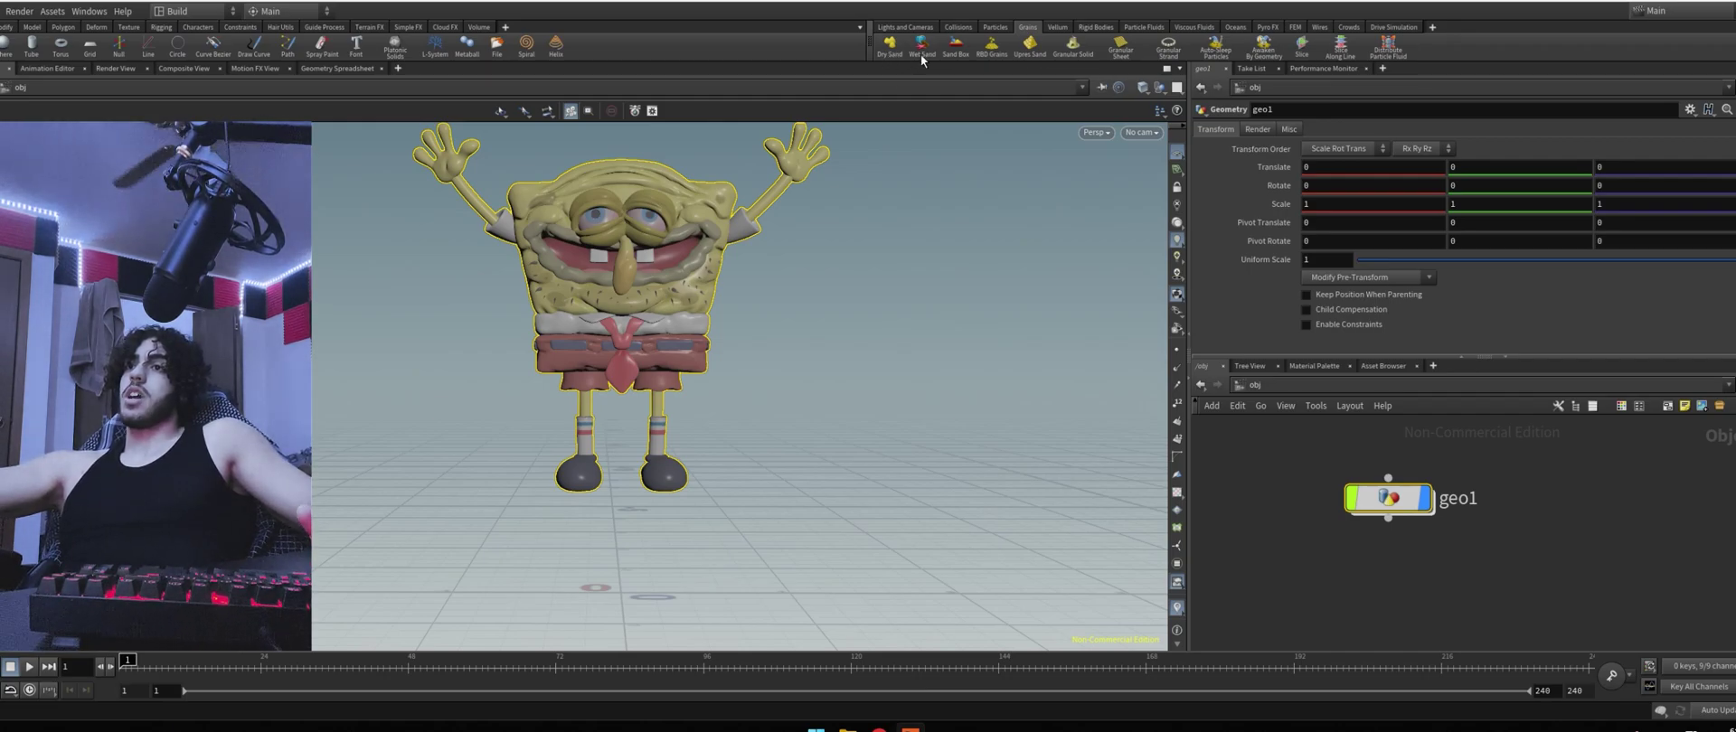
click(894, 46)
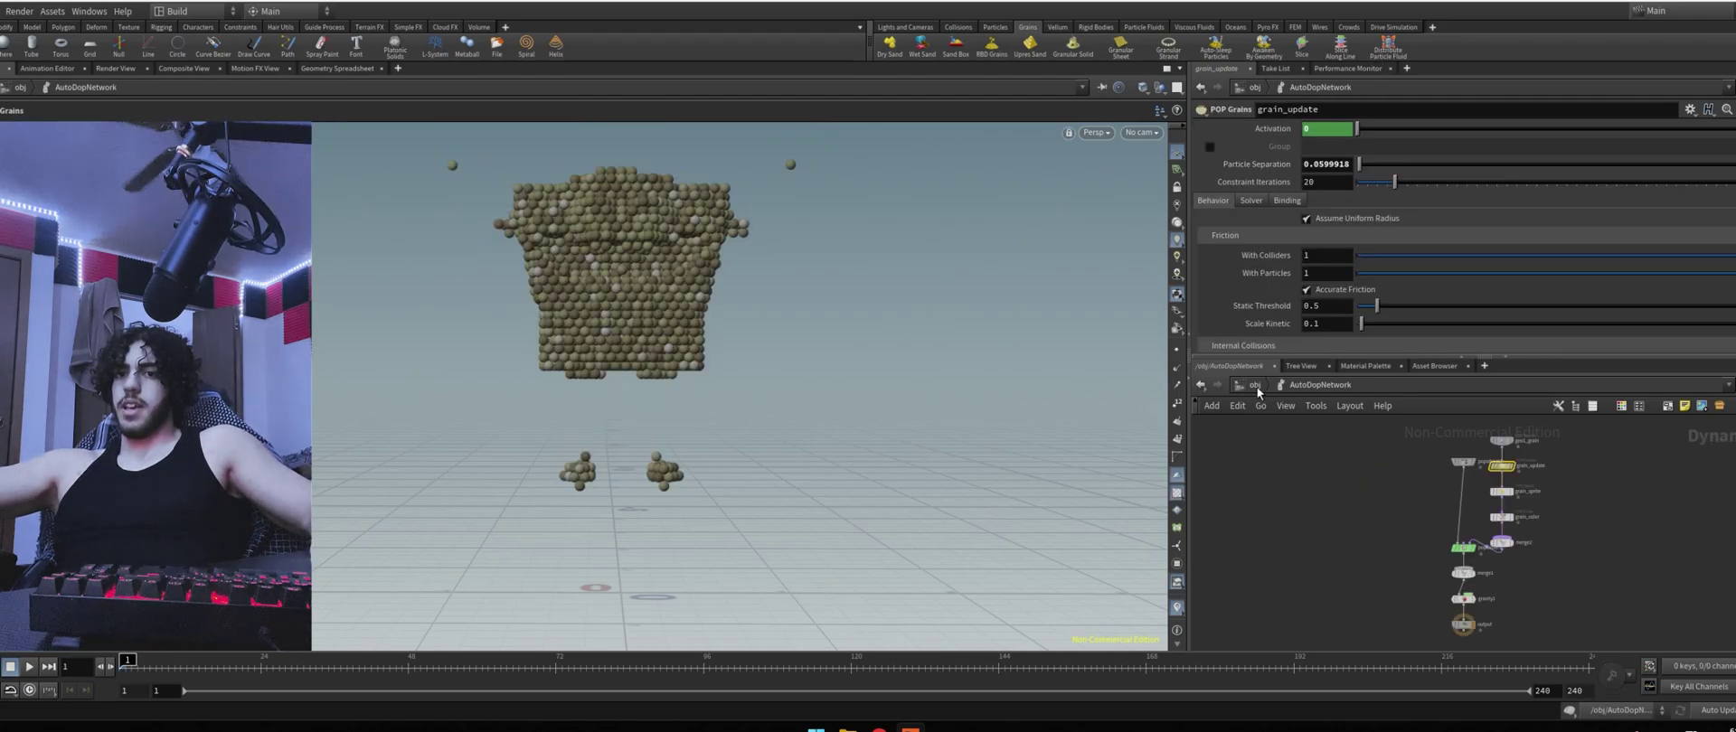
Return to the object level and add a Ground Plane collider to the scene
click(1257, 386)
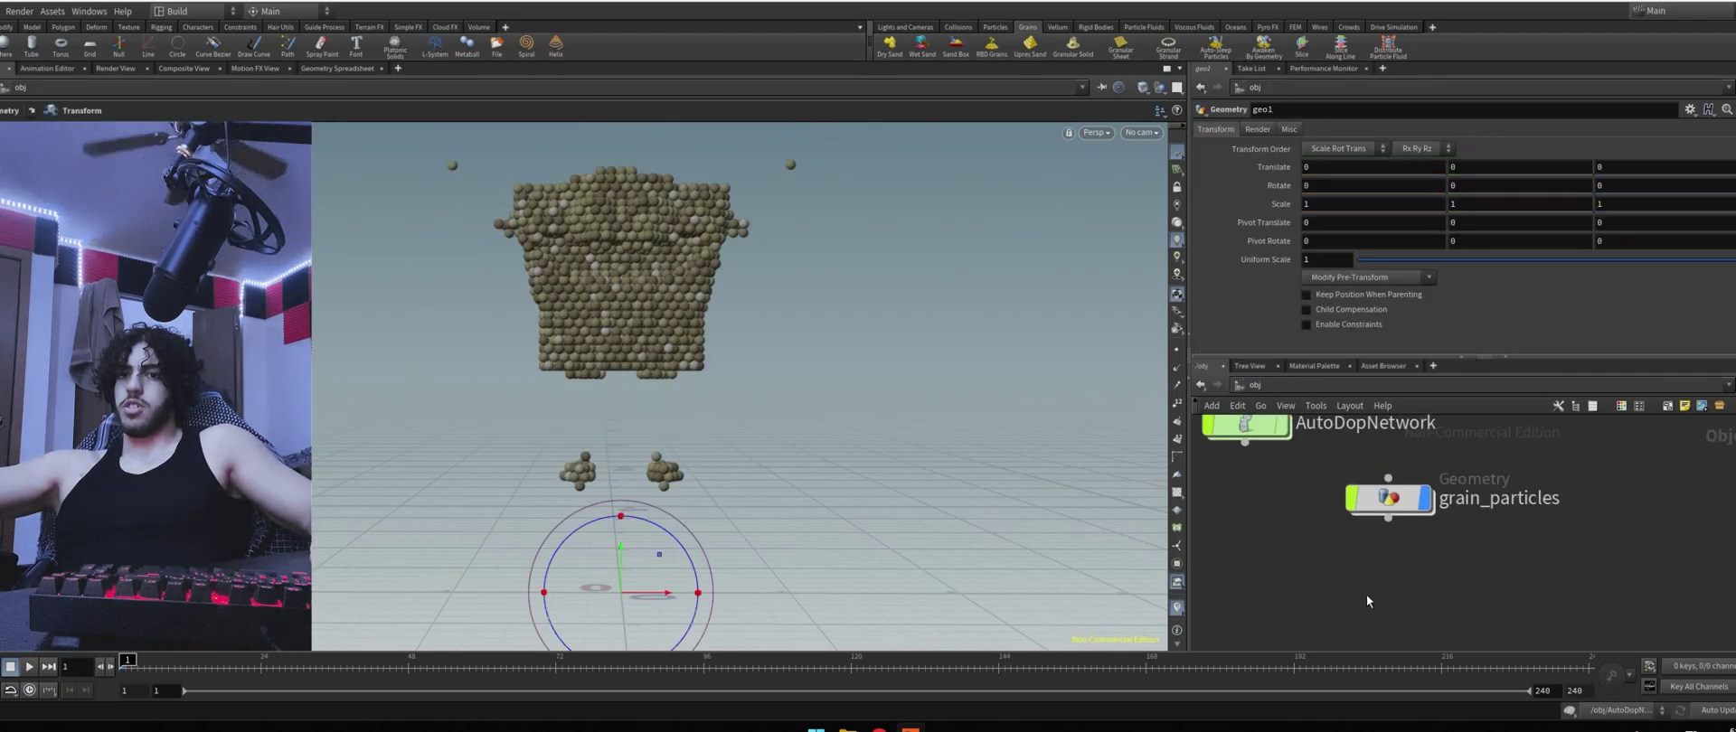
key(h)
scroll(1397, 548, down, 1)
middle_drag(1337, 519, 1332, 546)
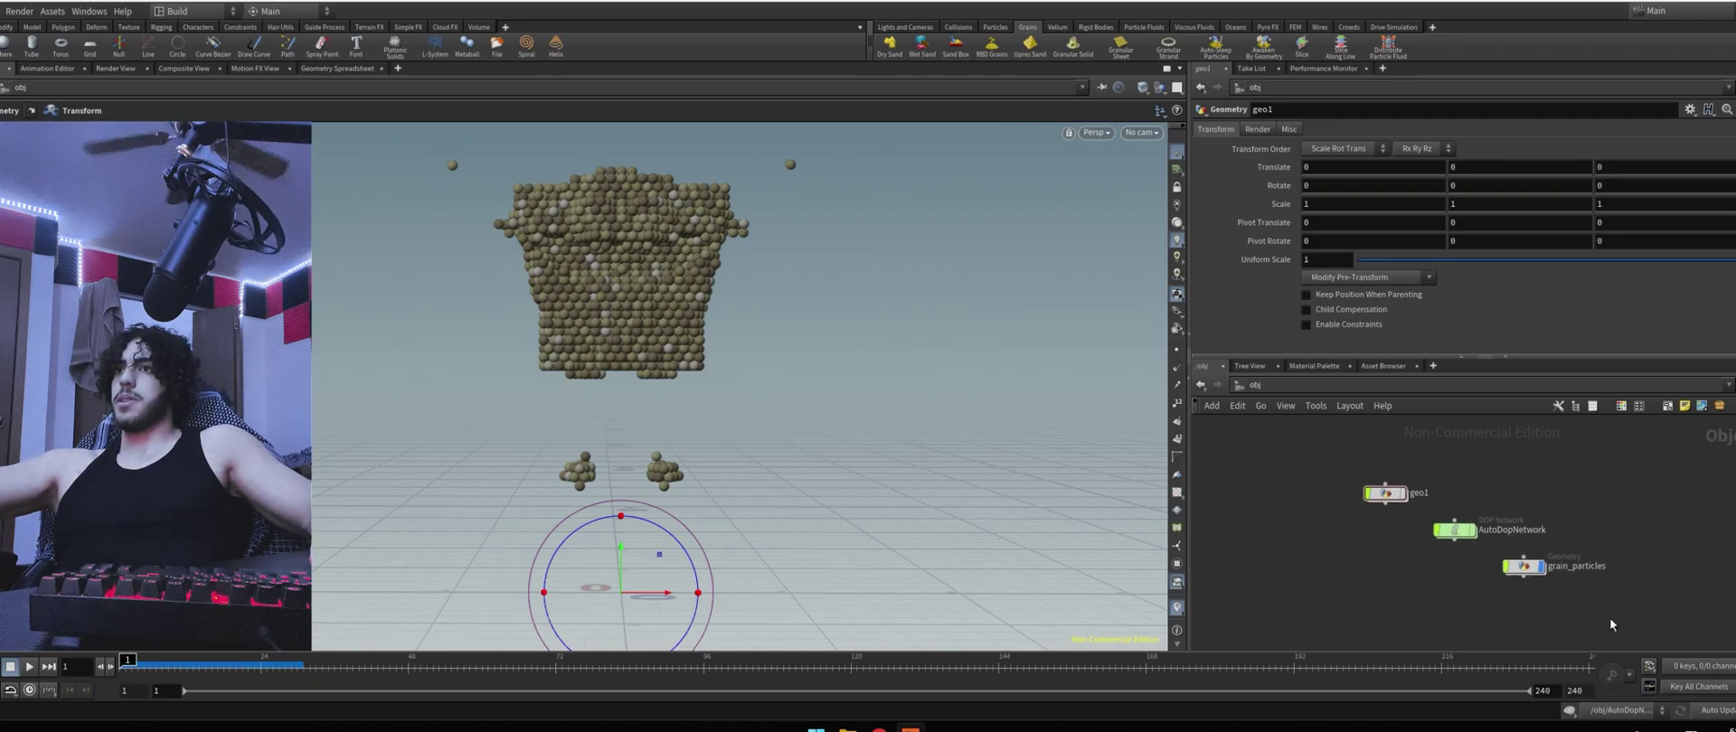
click(1524, 566)
click(945, 28)
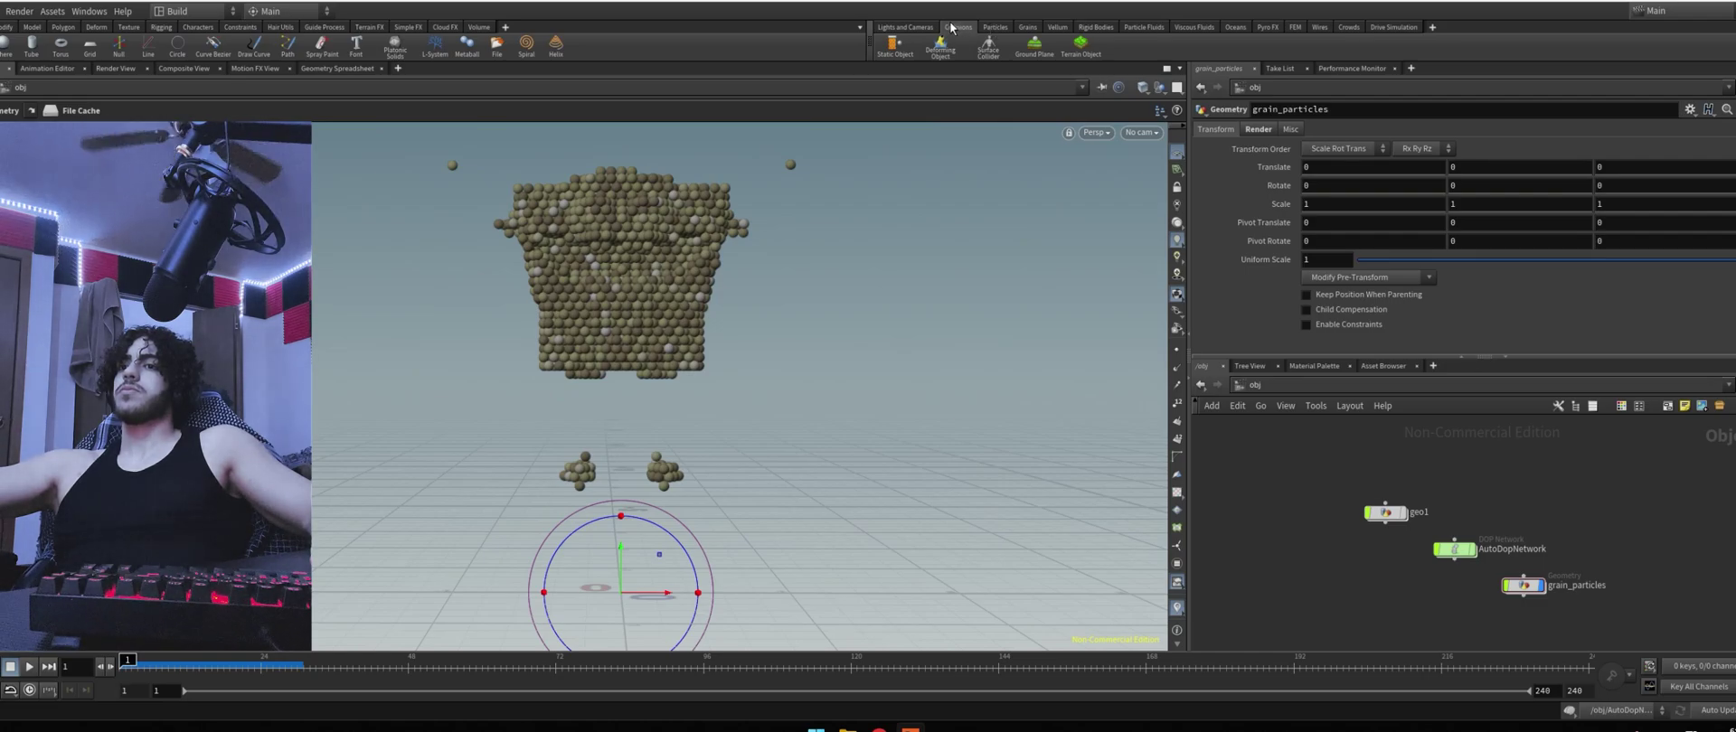
click(1037, 59)
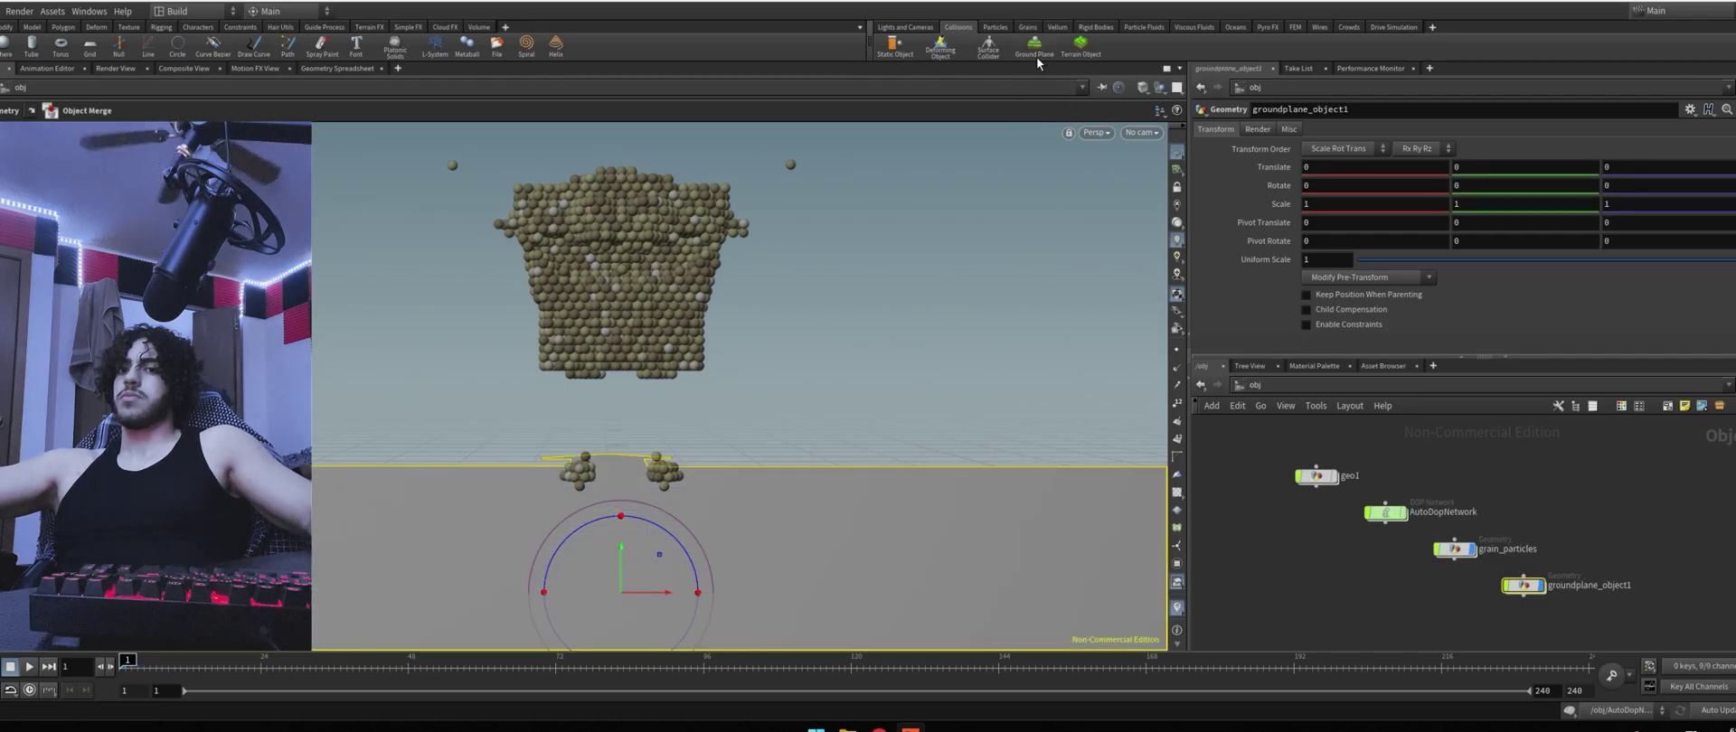
Run the simulation and examine how the grains fall onto the ground plane, then go back to the first frame
drag(128, 669, 104, 718)
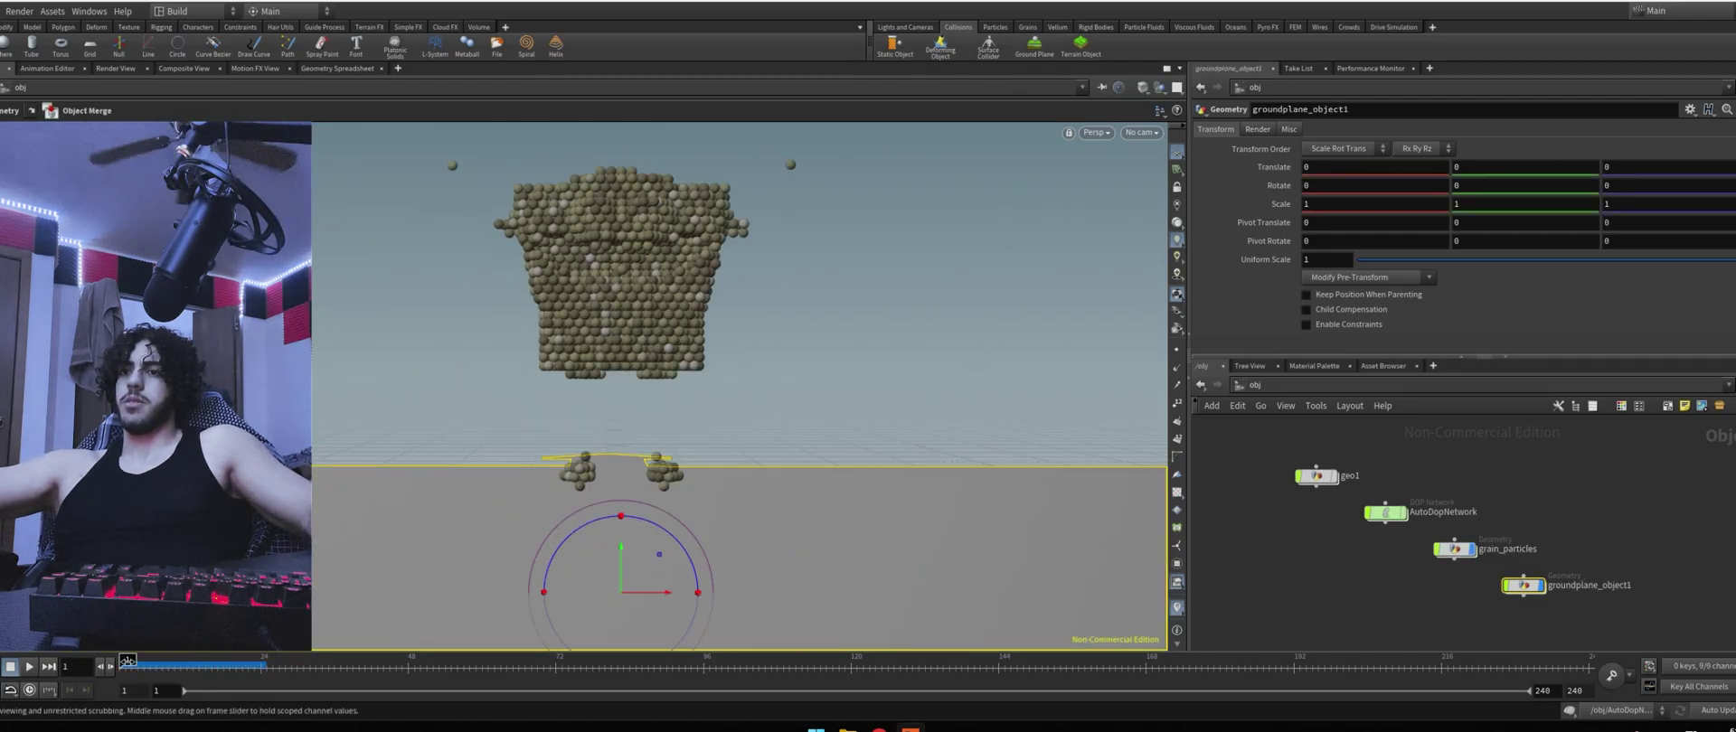
alt+drag(670, 362, 669, 290)
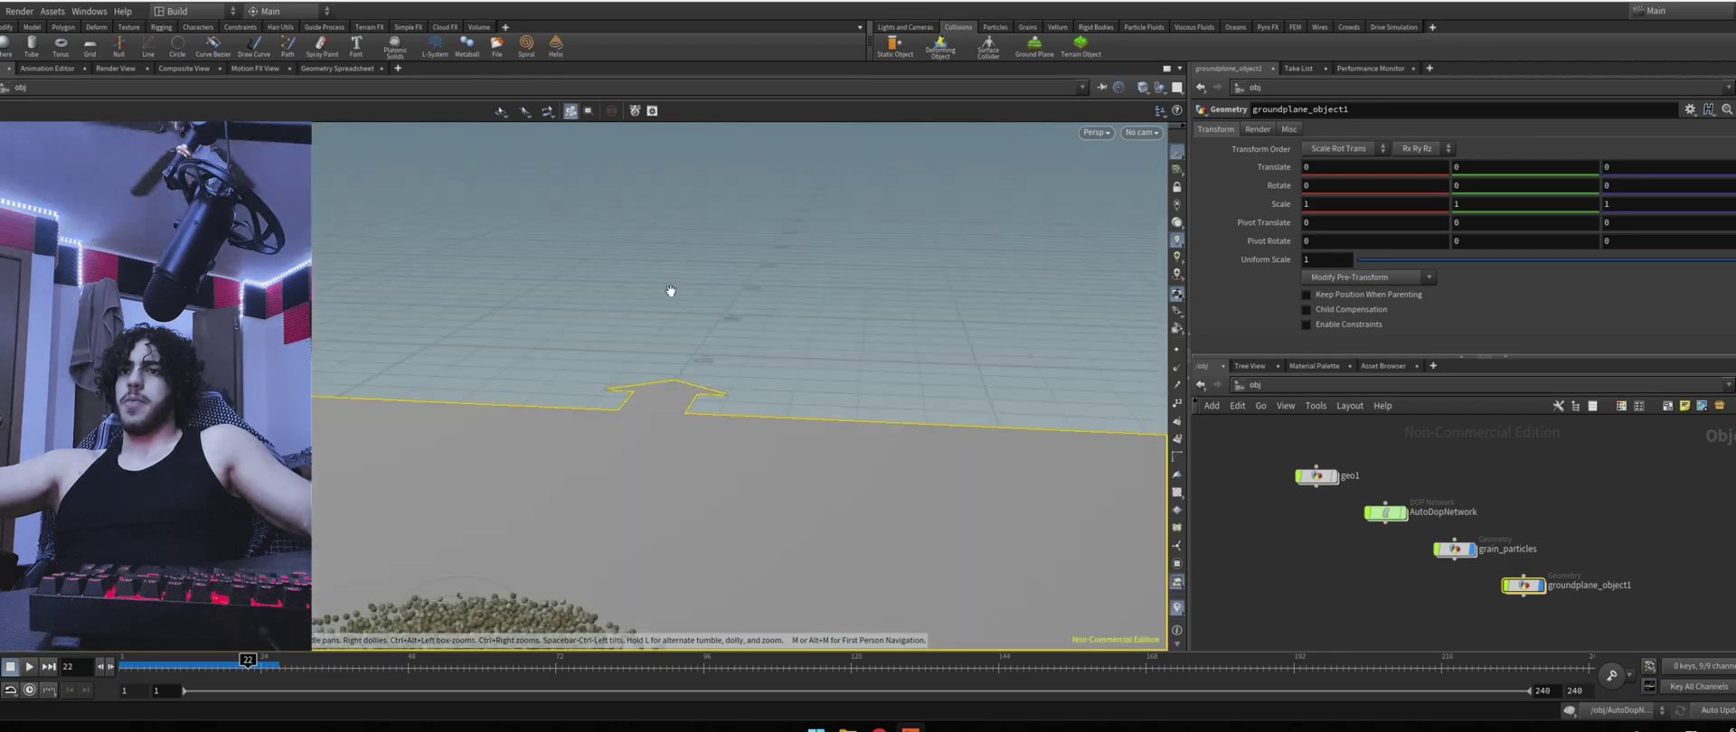
alt+middle_drag(405, 507, 543, 443)
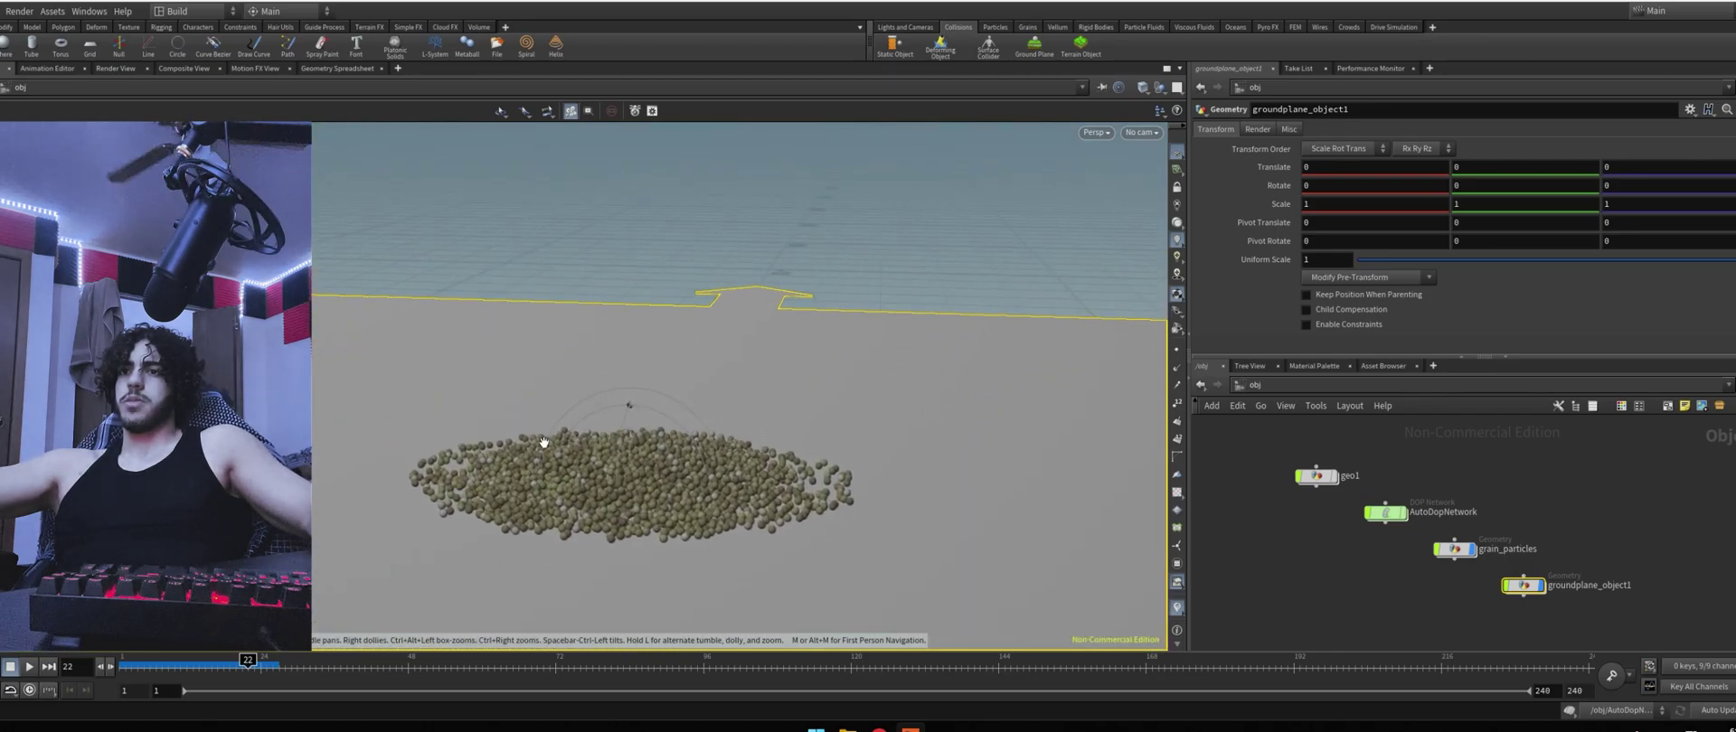
key(ctrl+Up)
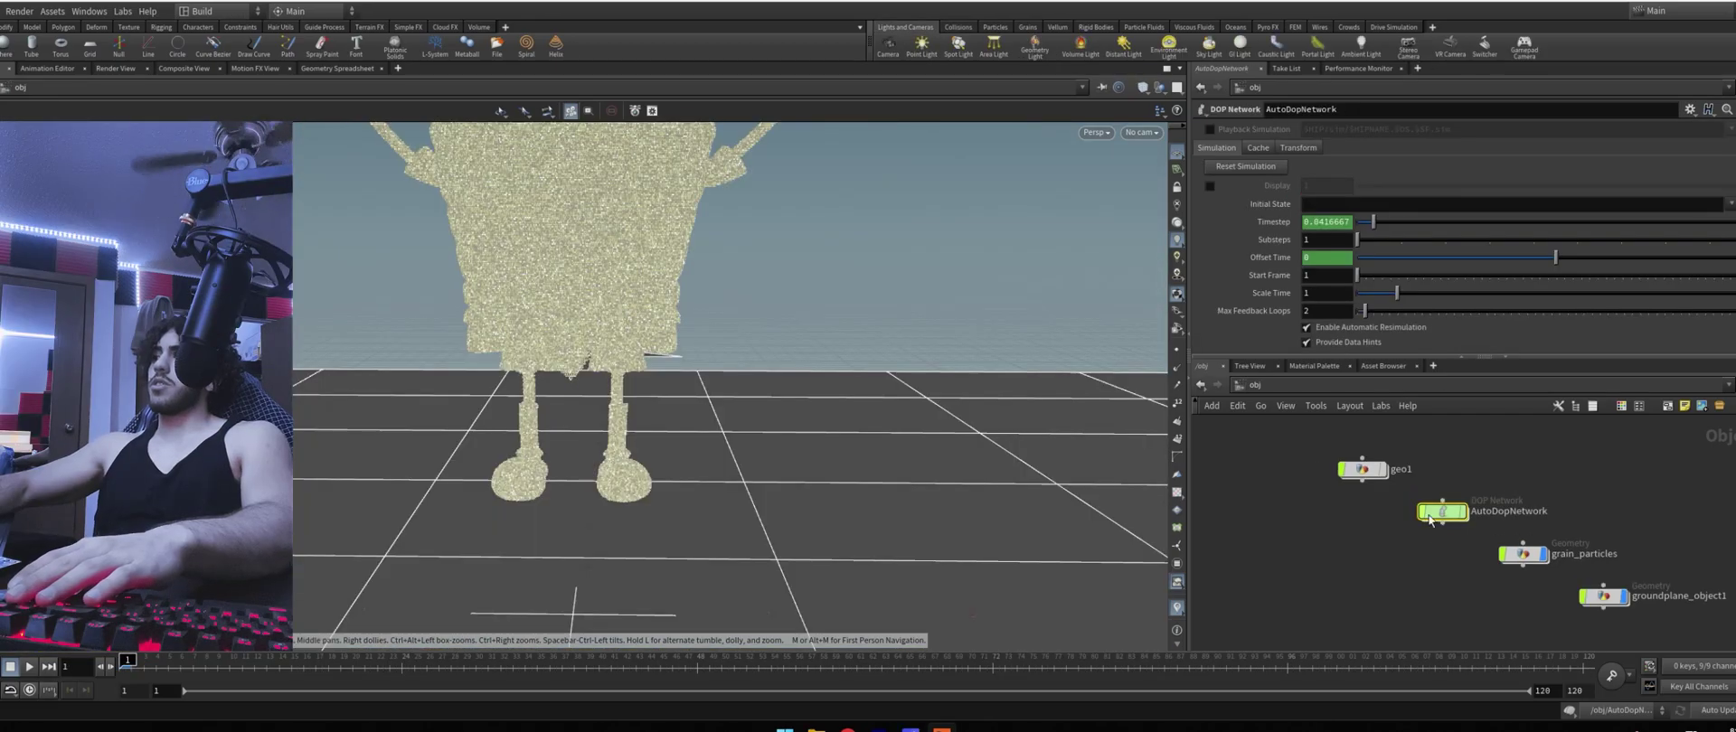
Inside AutoDopNetwork, set the Particle Separation of the grain_update POP Grains node to 0.01
double_click(1439, 511)
scroll(1489, 470, up, 5)
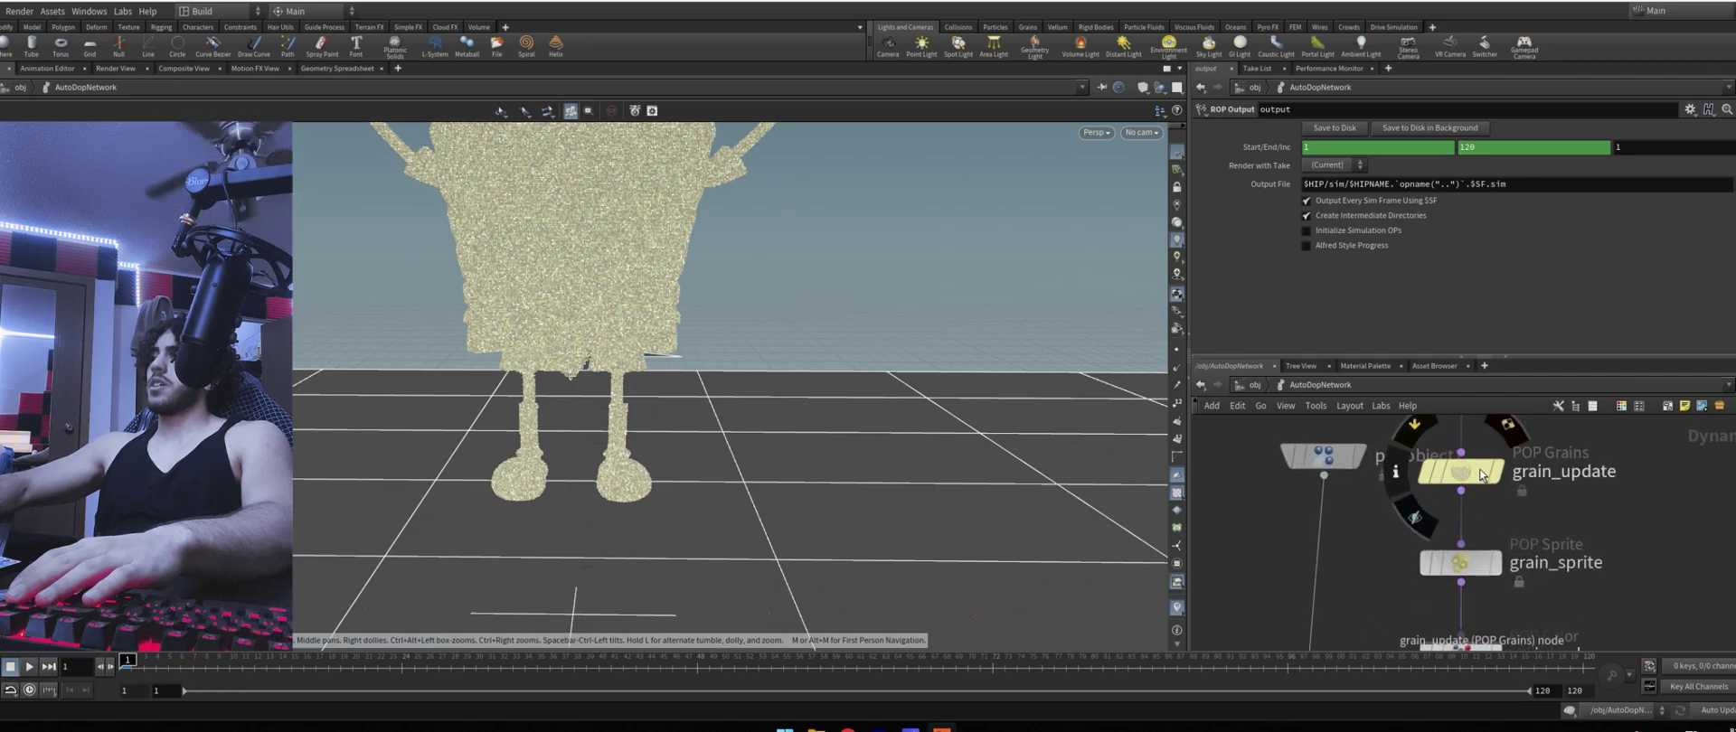
click(1481, 471)
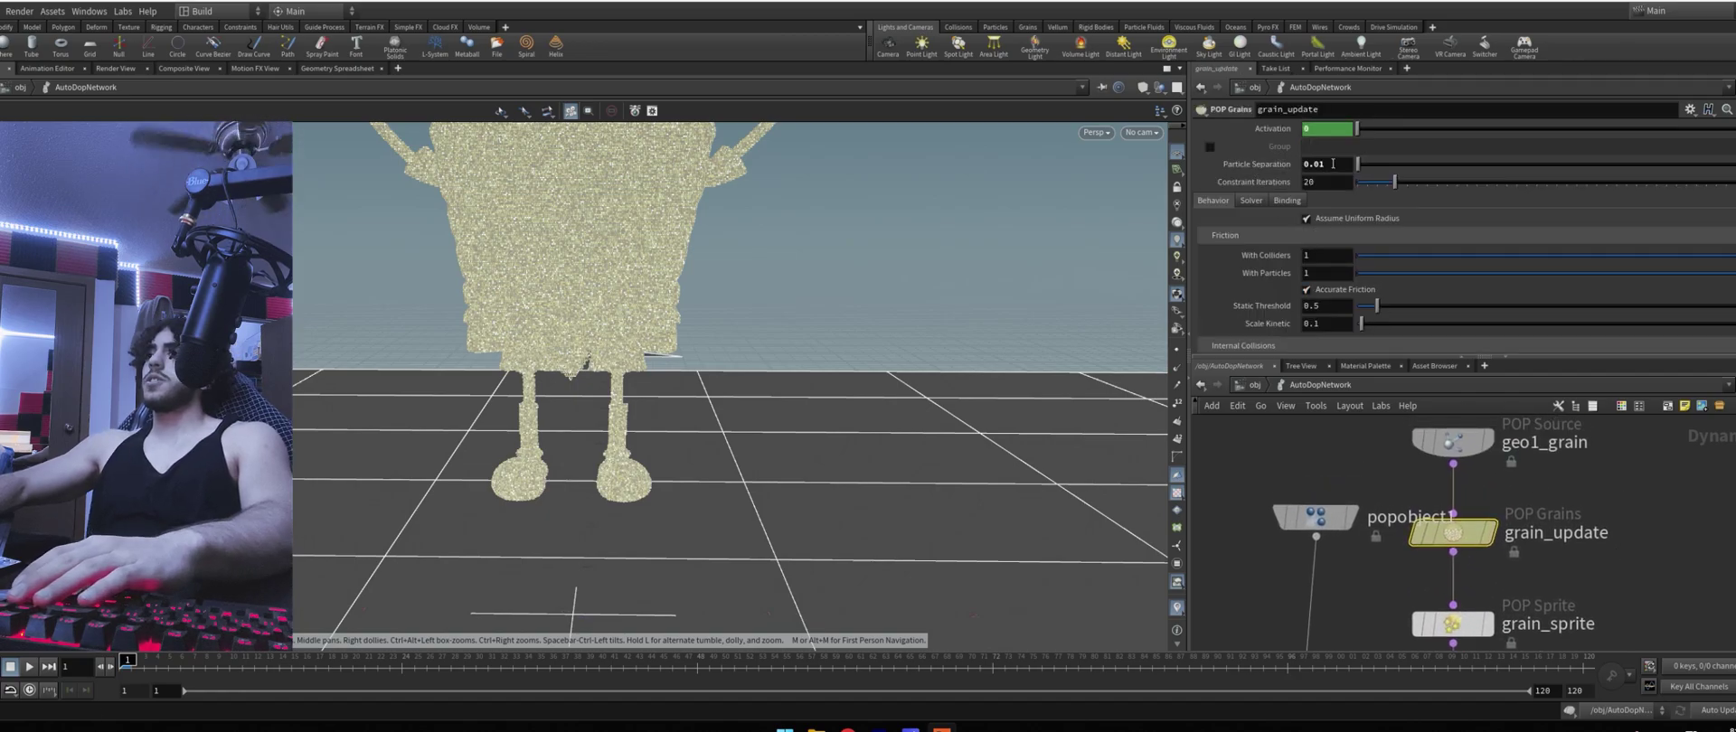
drag(1333, 164, 1317, 163)
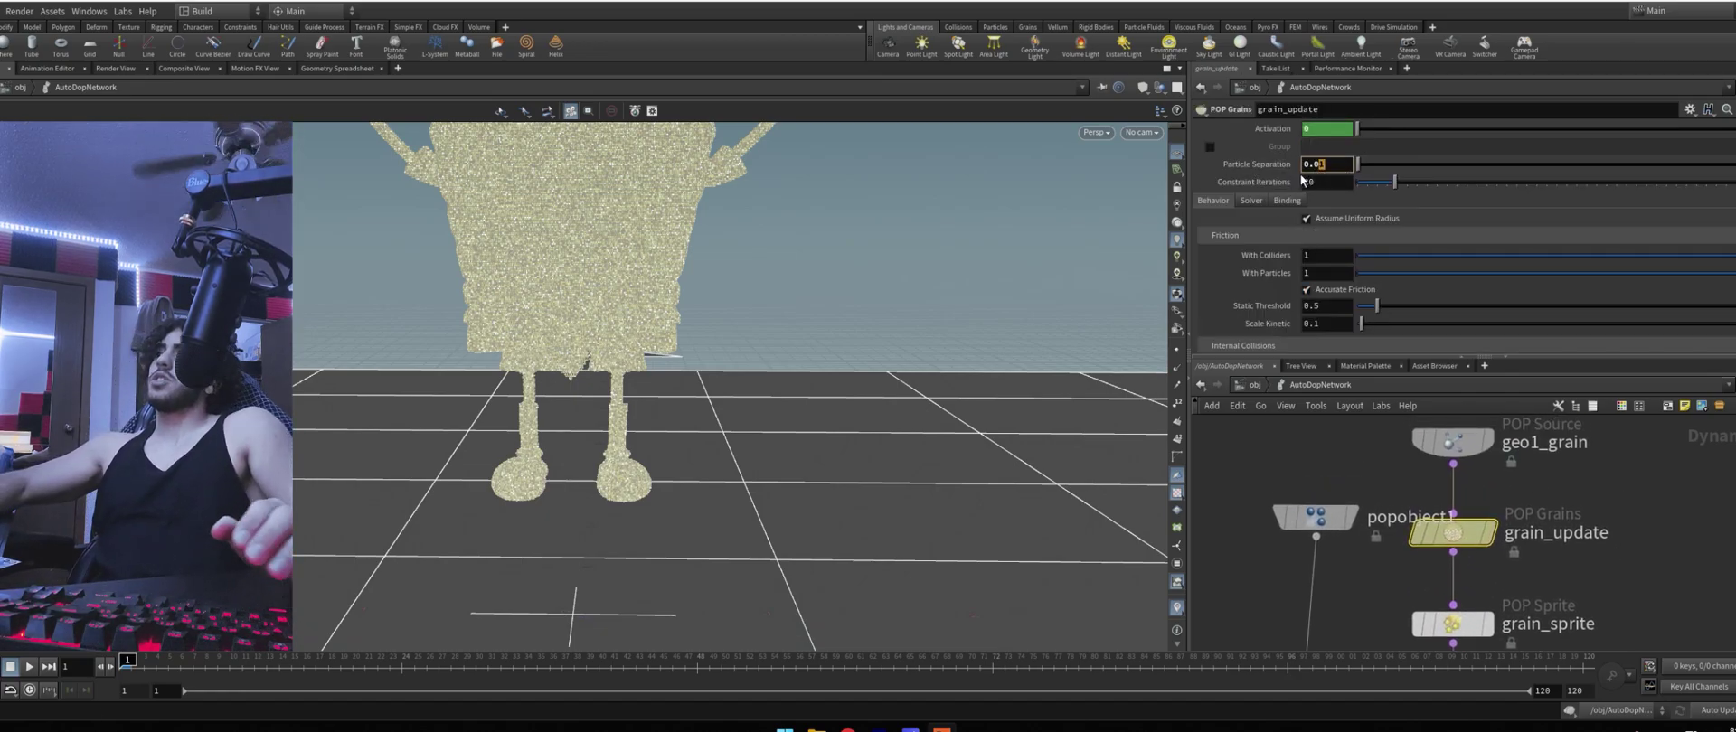
text(1)
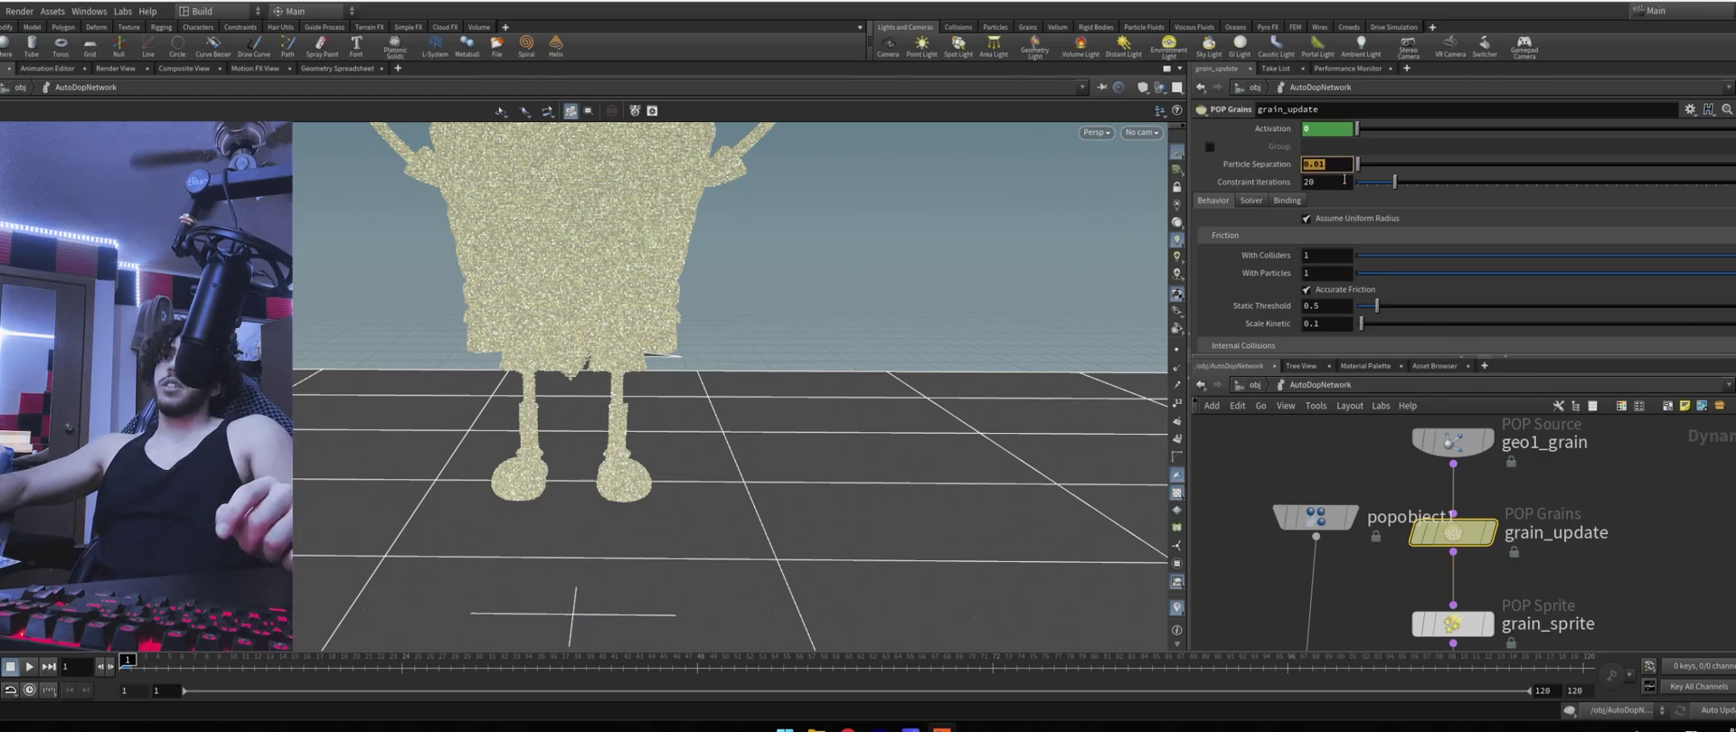
Inside the grain_particles object, add a ROP Alembic Output node and wire it to import_grain's output
key(Return)
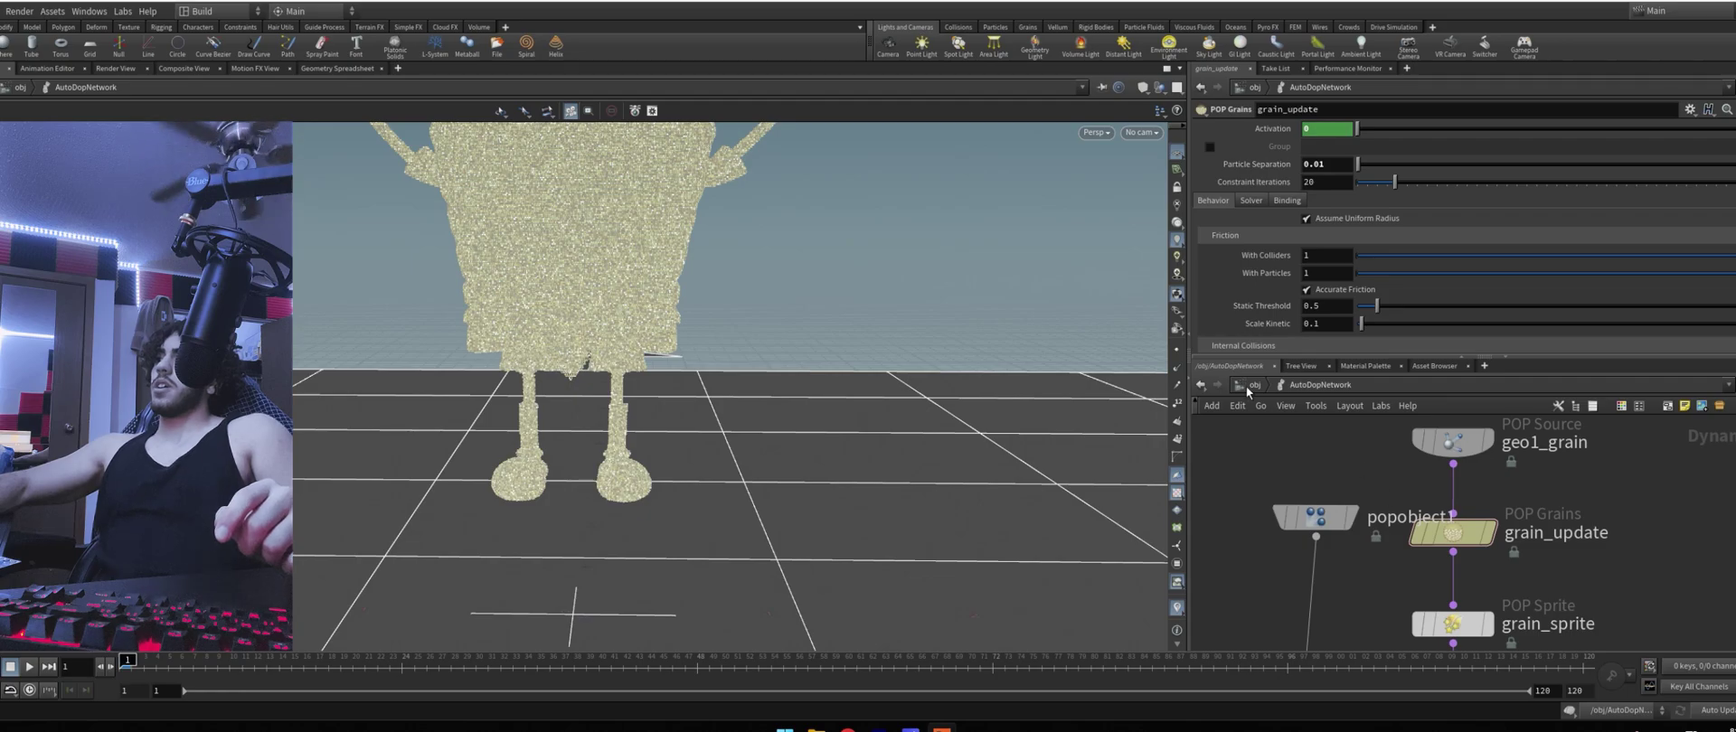
click(1245, 387)
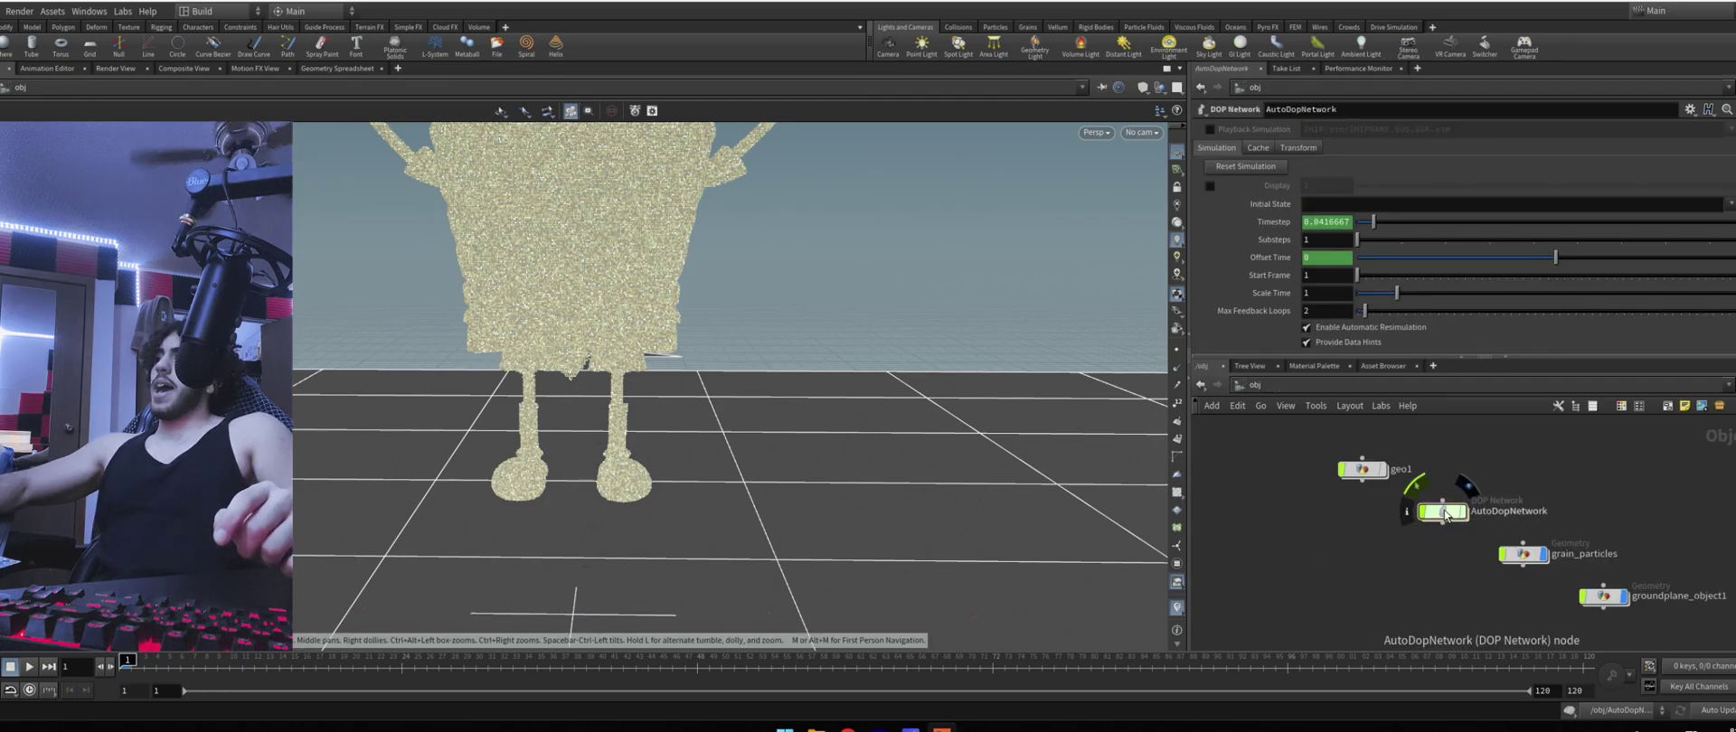
click(1522, 555)
double_click(1523, 555)
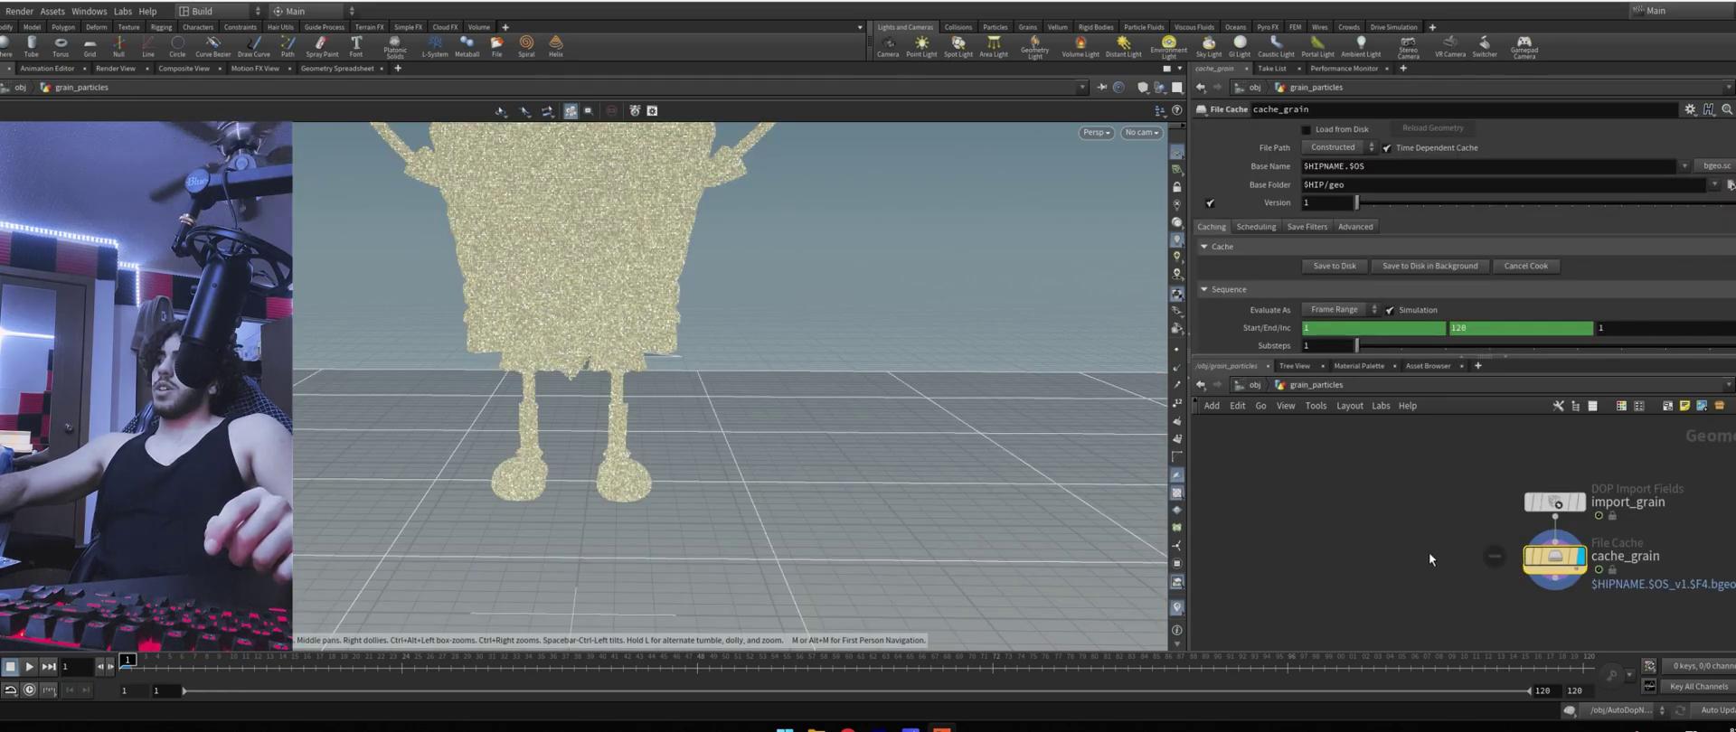
key(Tab)
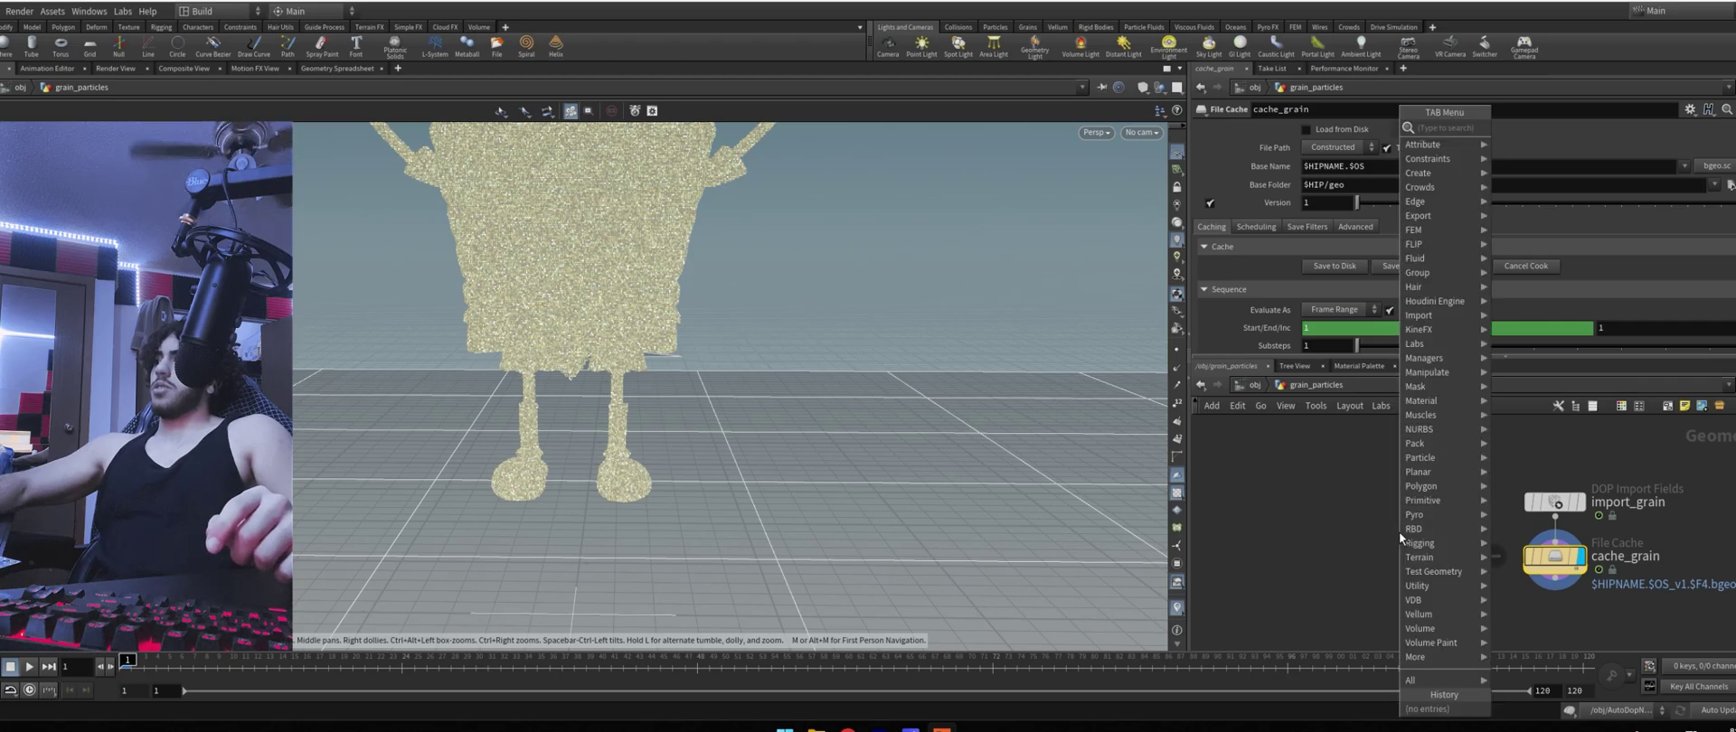
text(ROP)
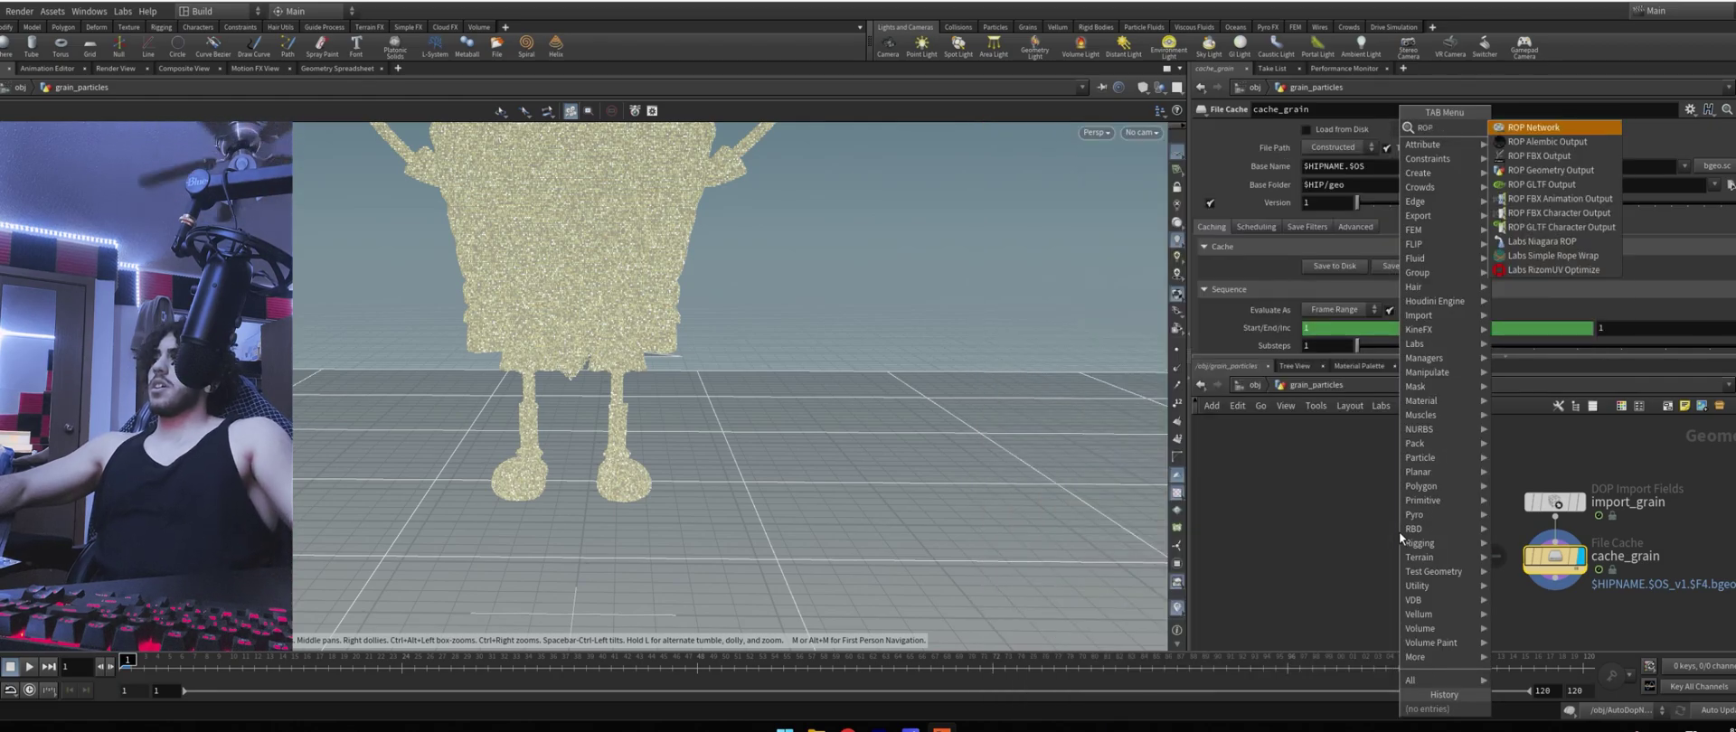
click(1567, 143)
click(1390, 557)
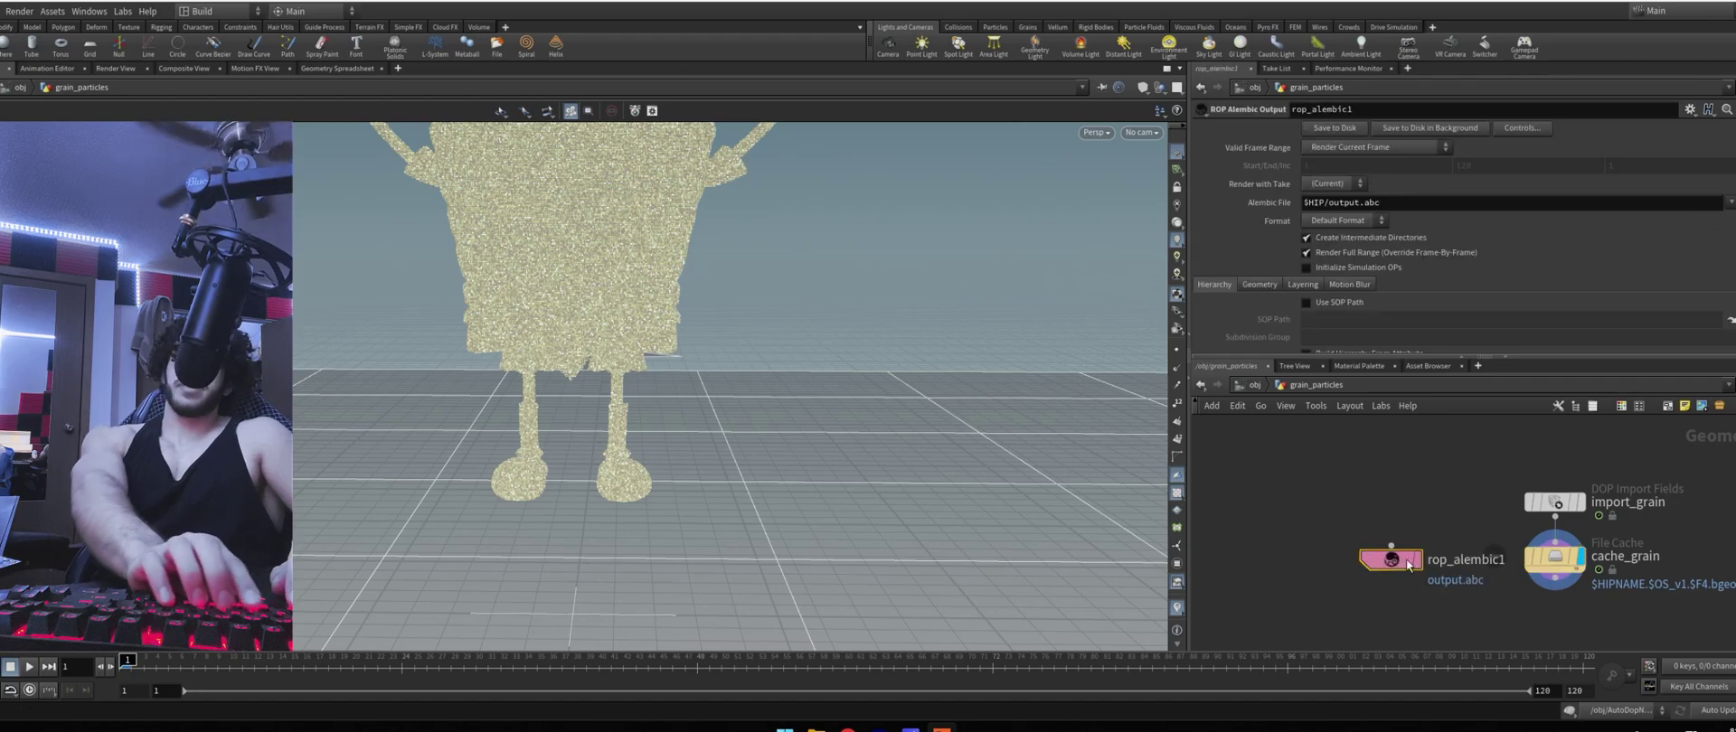
drag(1555, 518, 1405, 577)
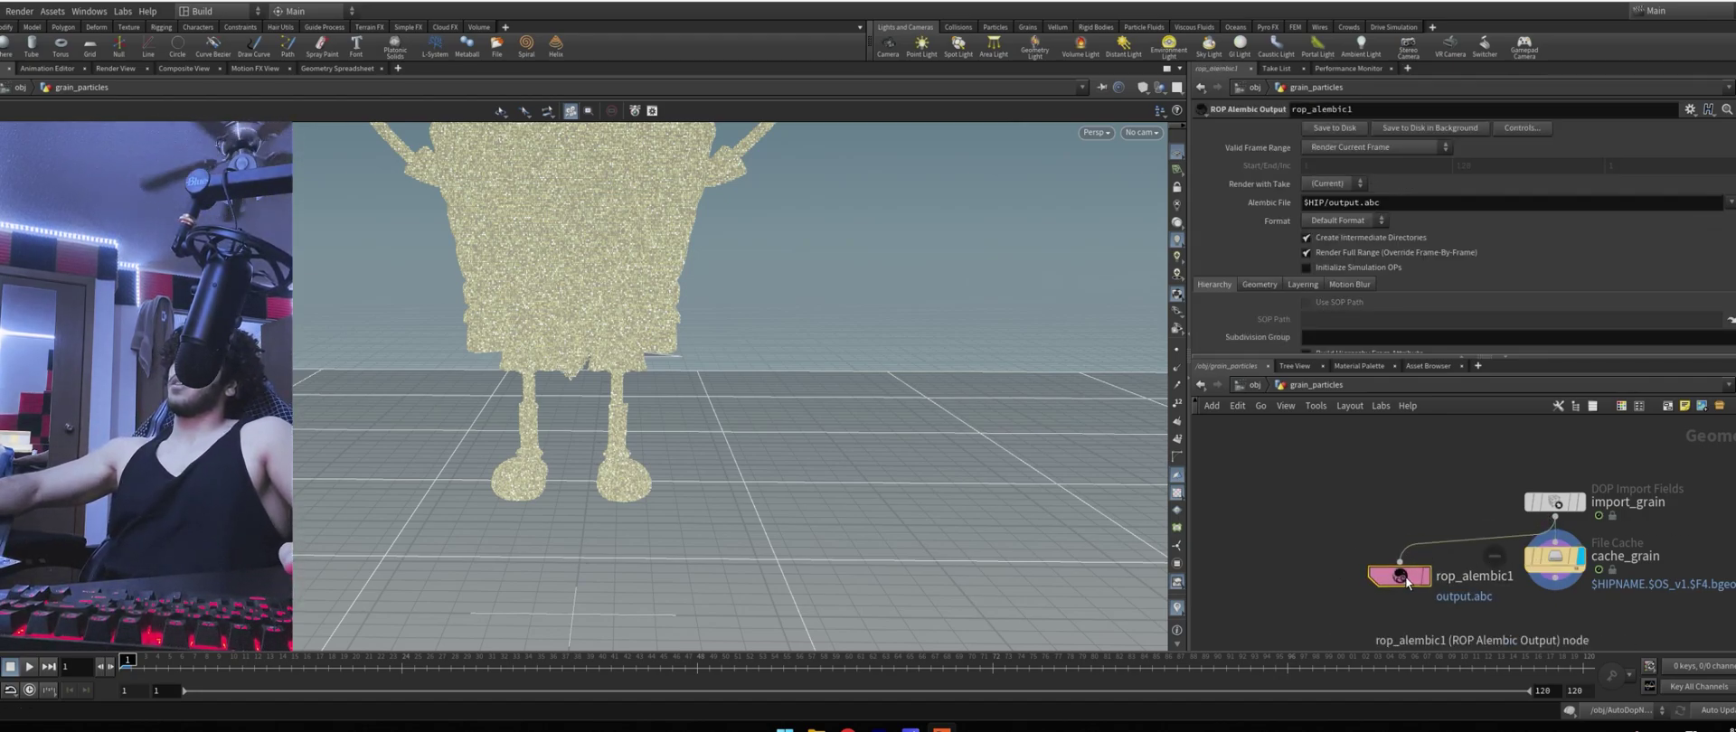
Export the full frame range of 1 to 120 from the Alembic output node as BOB.ABC
click(1358, 146)
click(1355, 170)
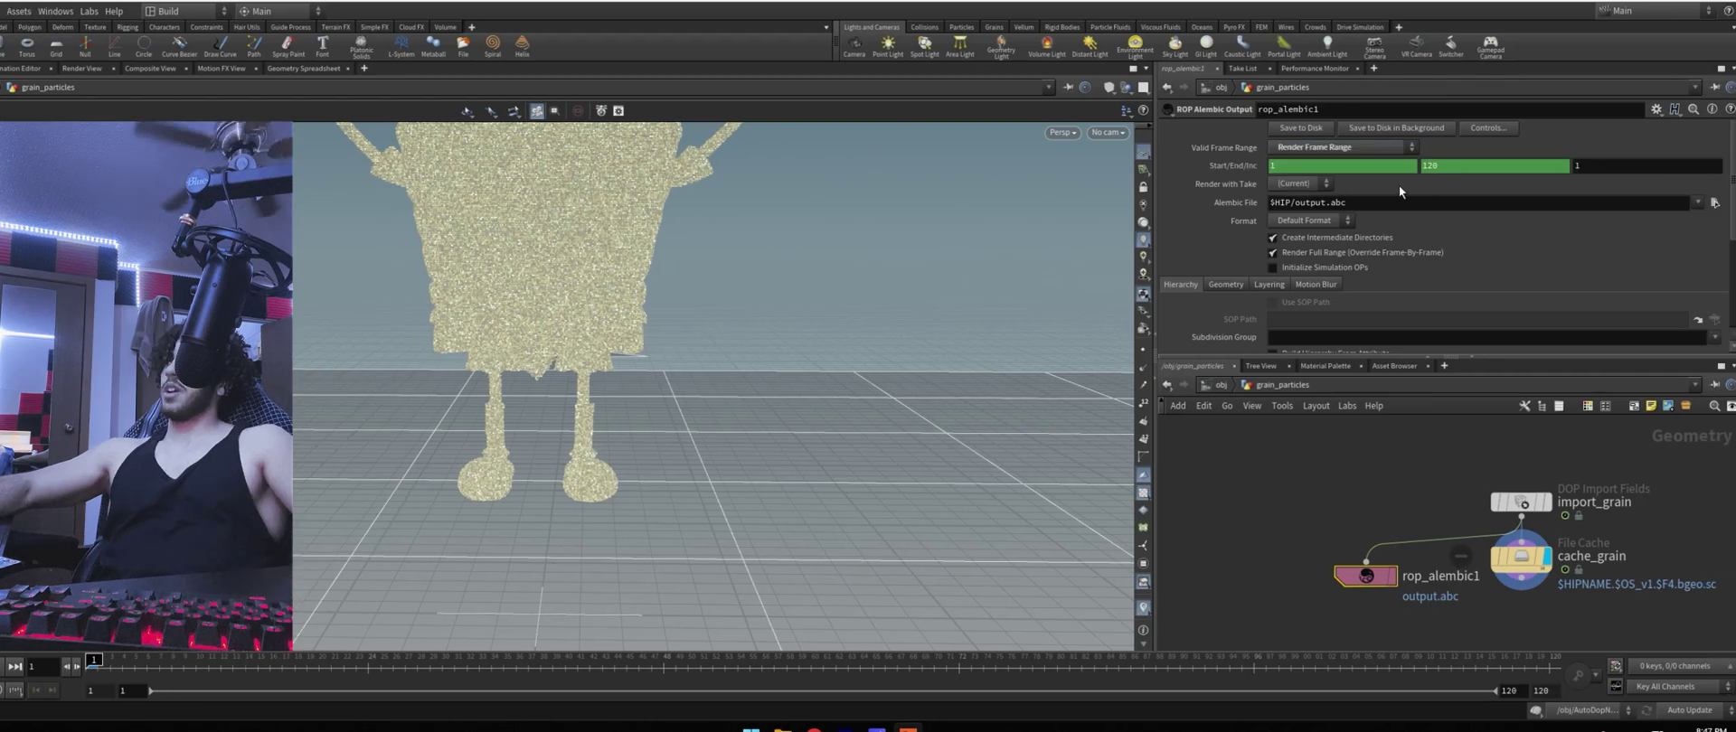
click(1714, 204)
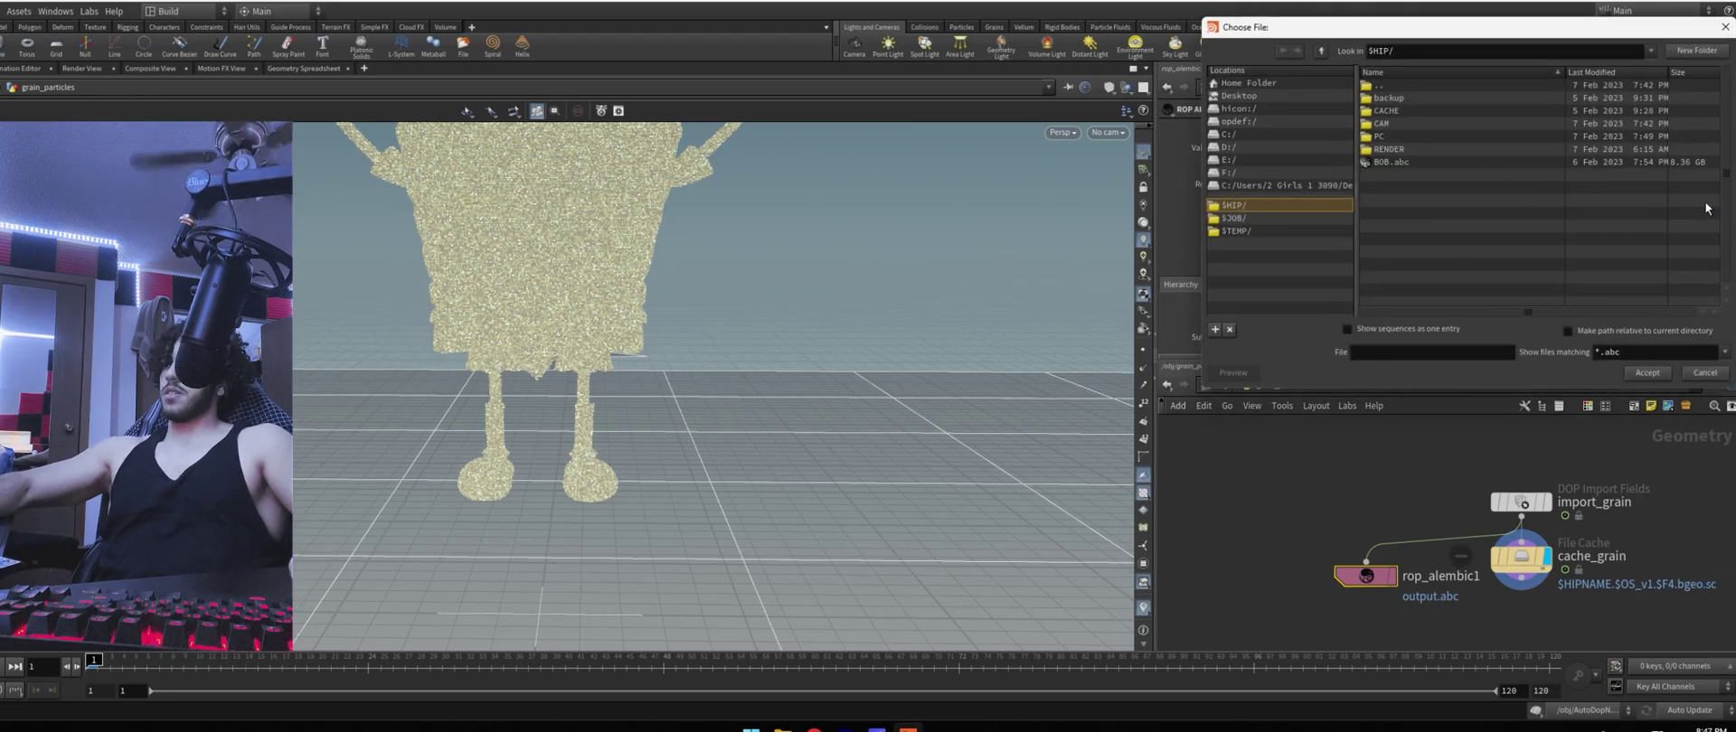
click(1399, 351)
text(BO)
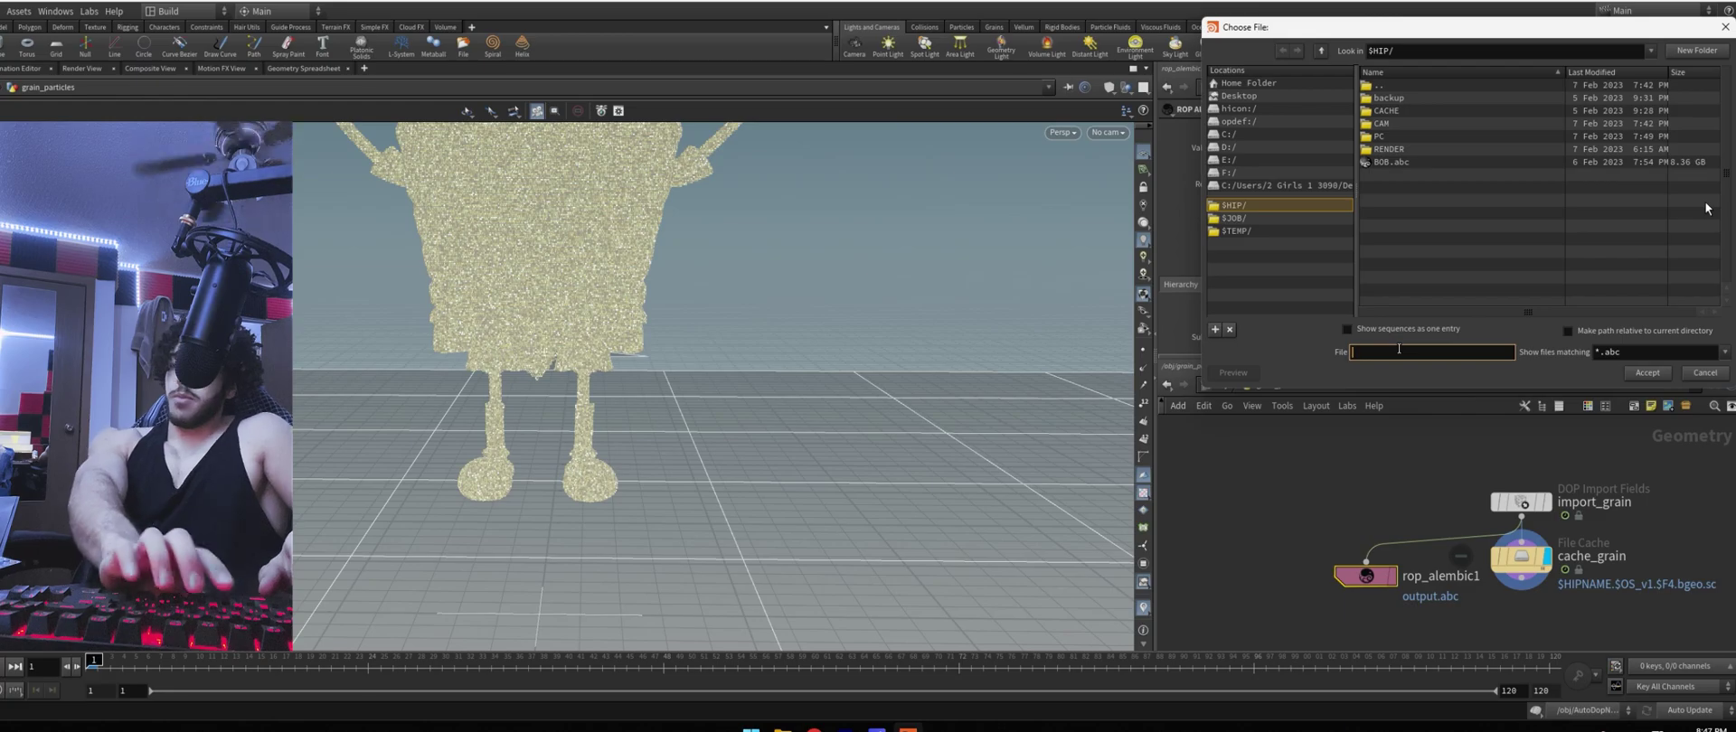
text(B.ABC)
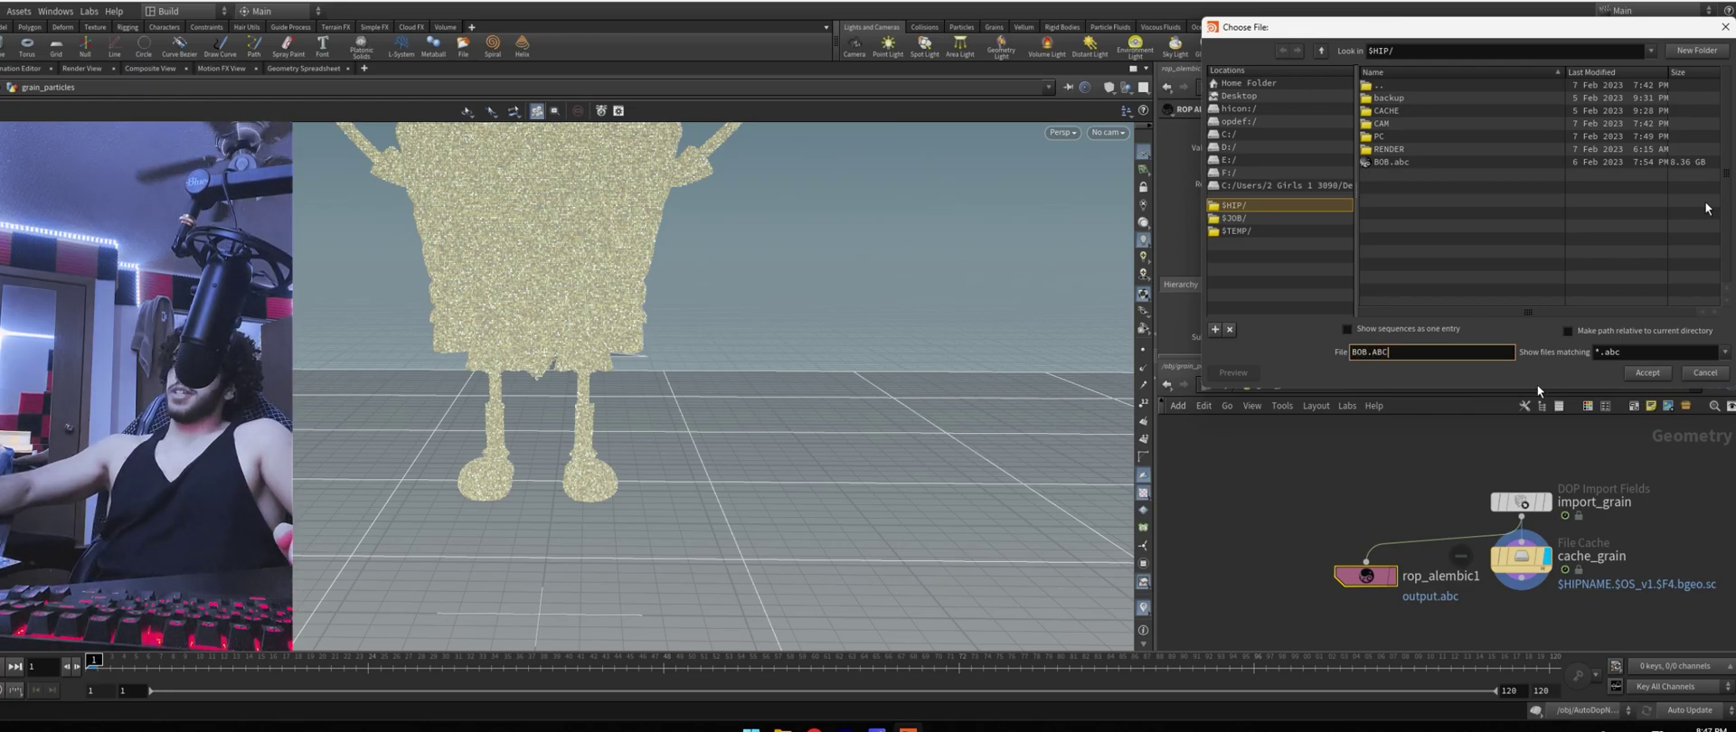
click(1642, 369)
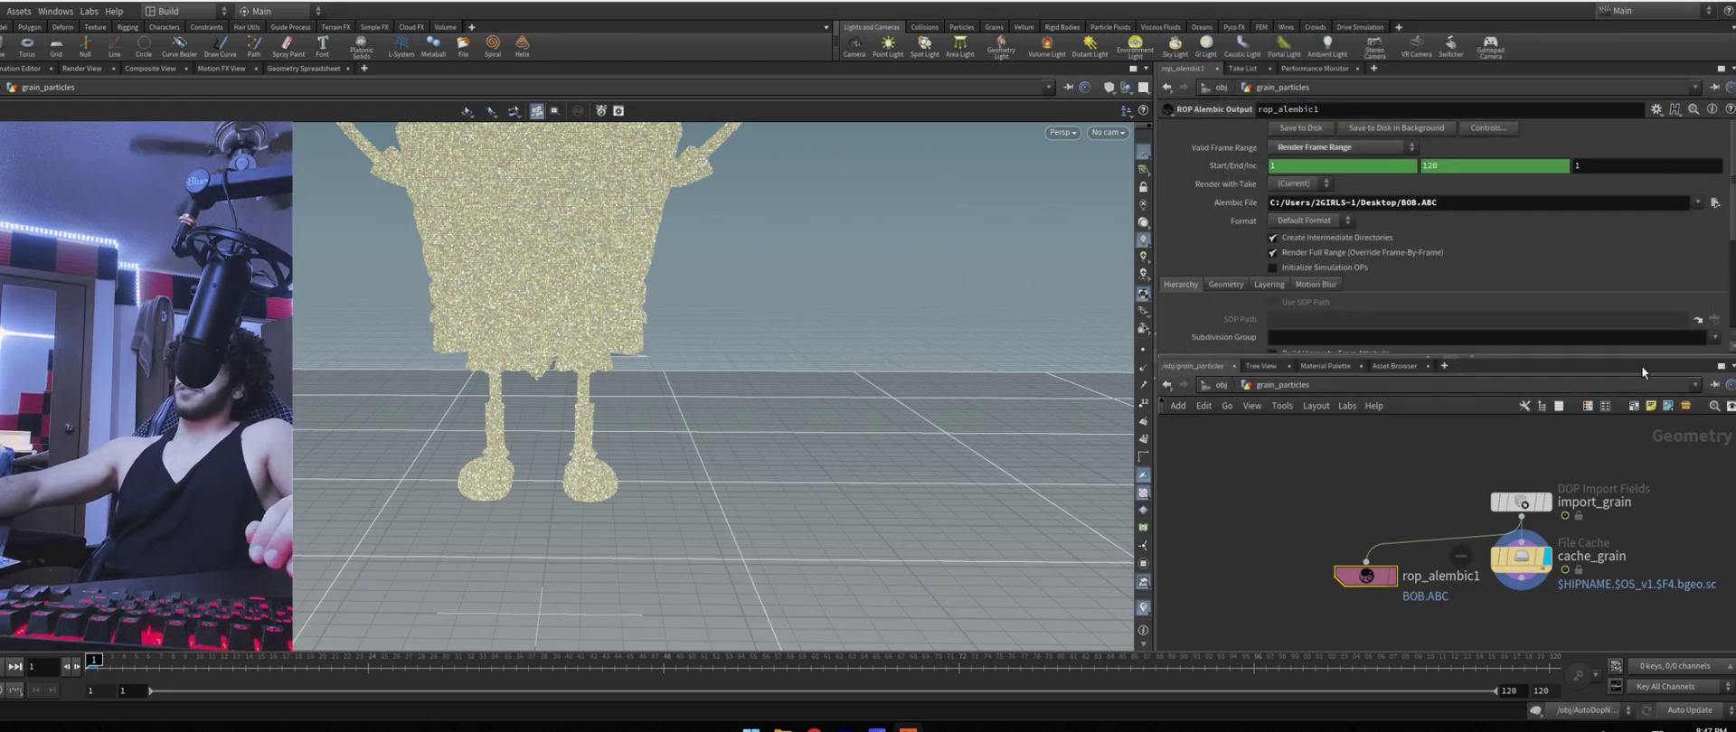
click(1301, 127)
drag(301, 368, 881, 287)
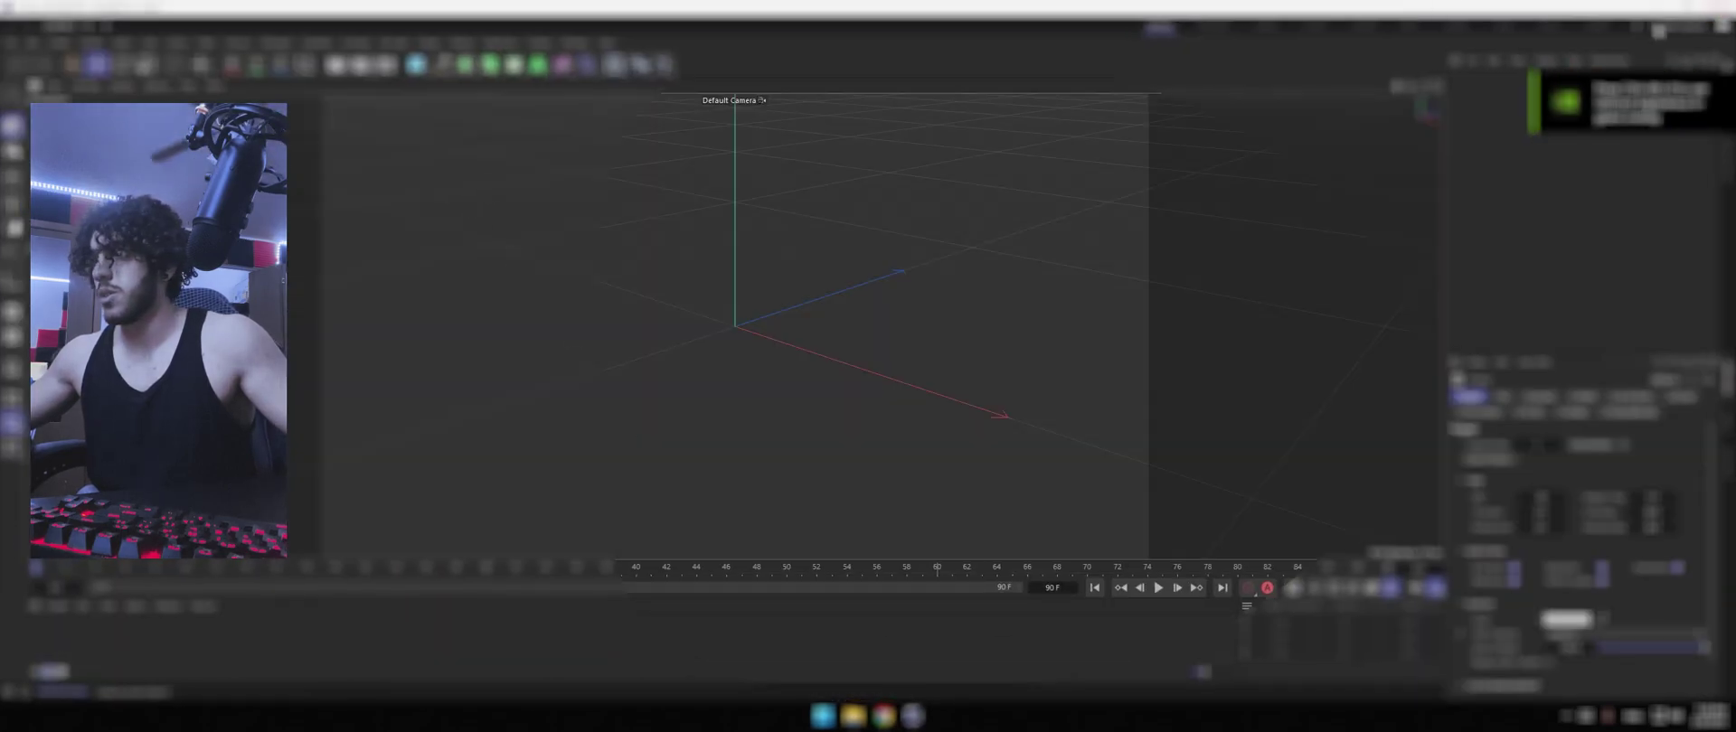
Switch to Cinema 4D, import BOB.abc from the Bob folder, and scrub through its animation before returning to the start
click(855, 715)
click(687, 416)
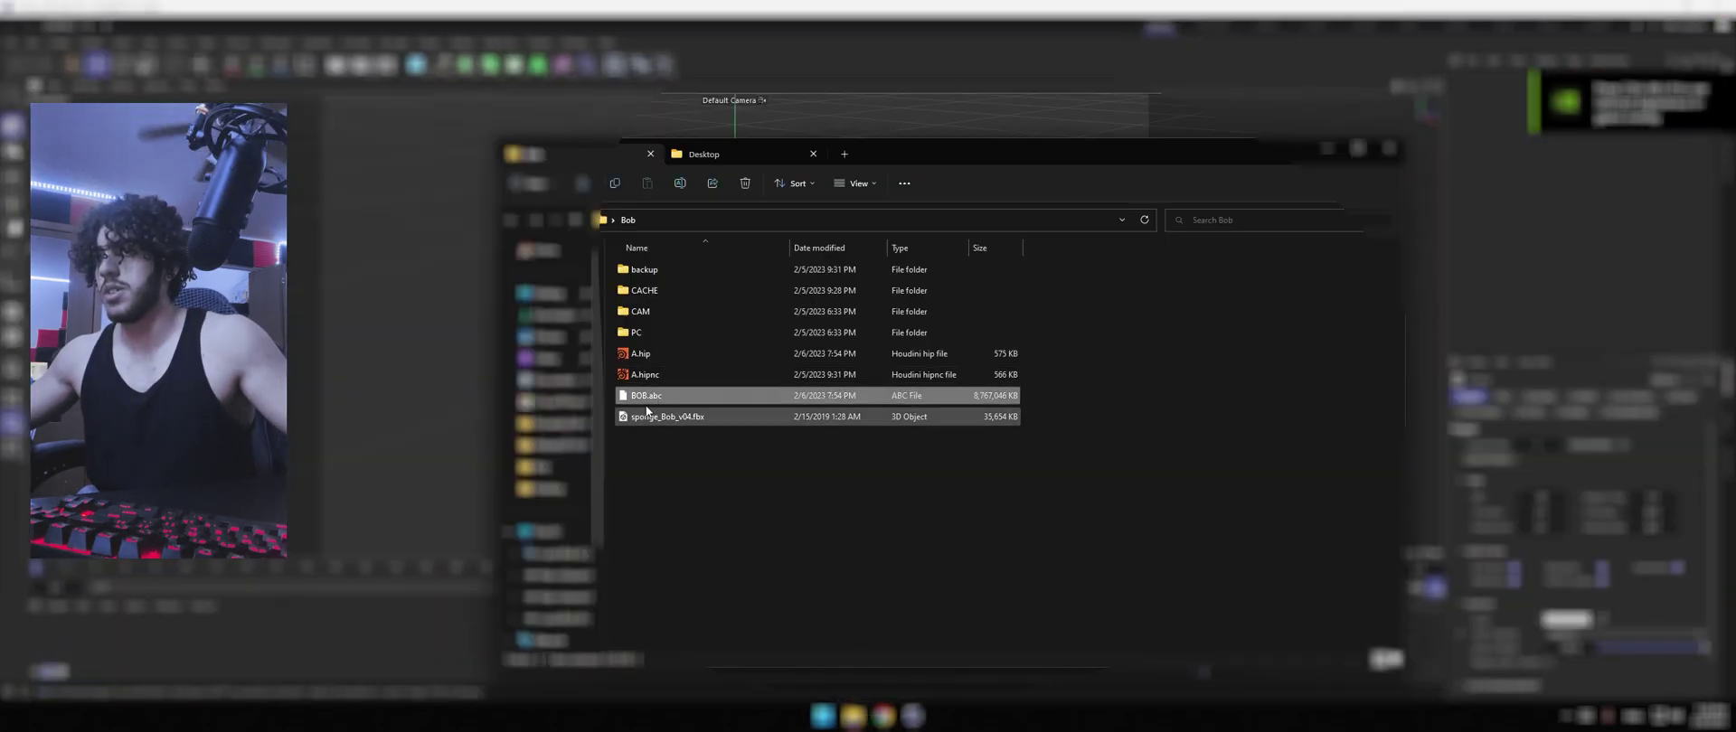
drag(646, 395, 459, 365)
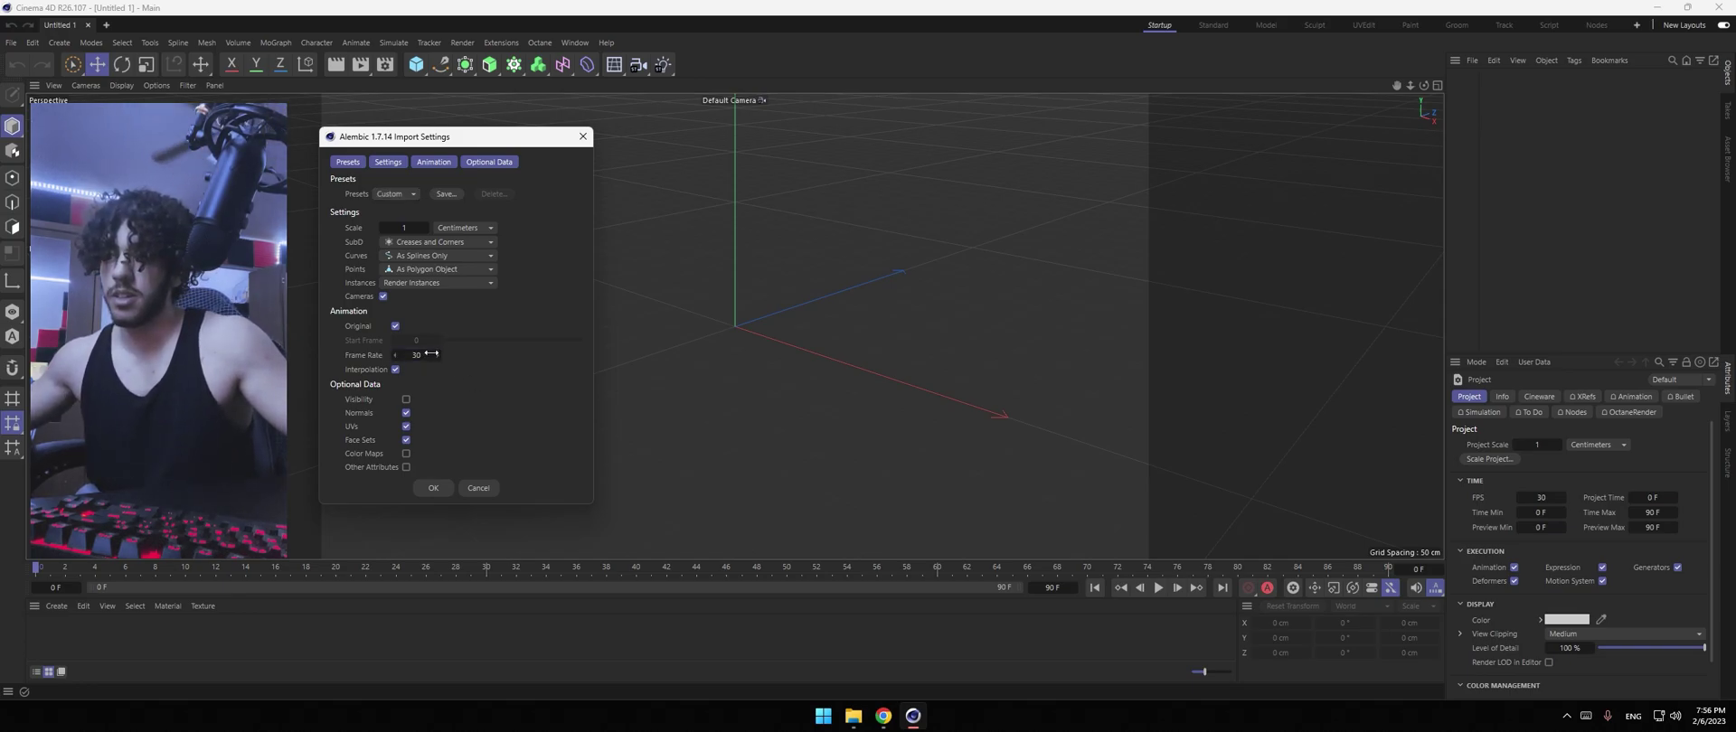
click(434, 488)
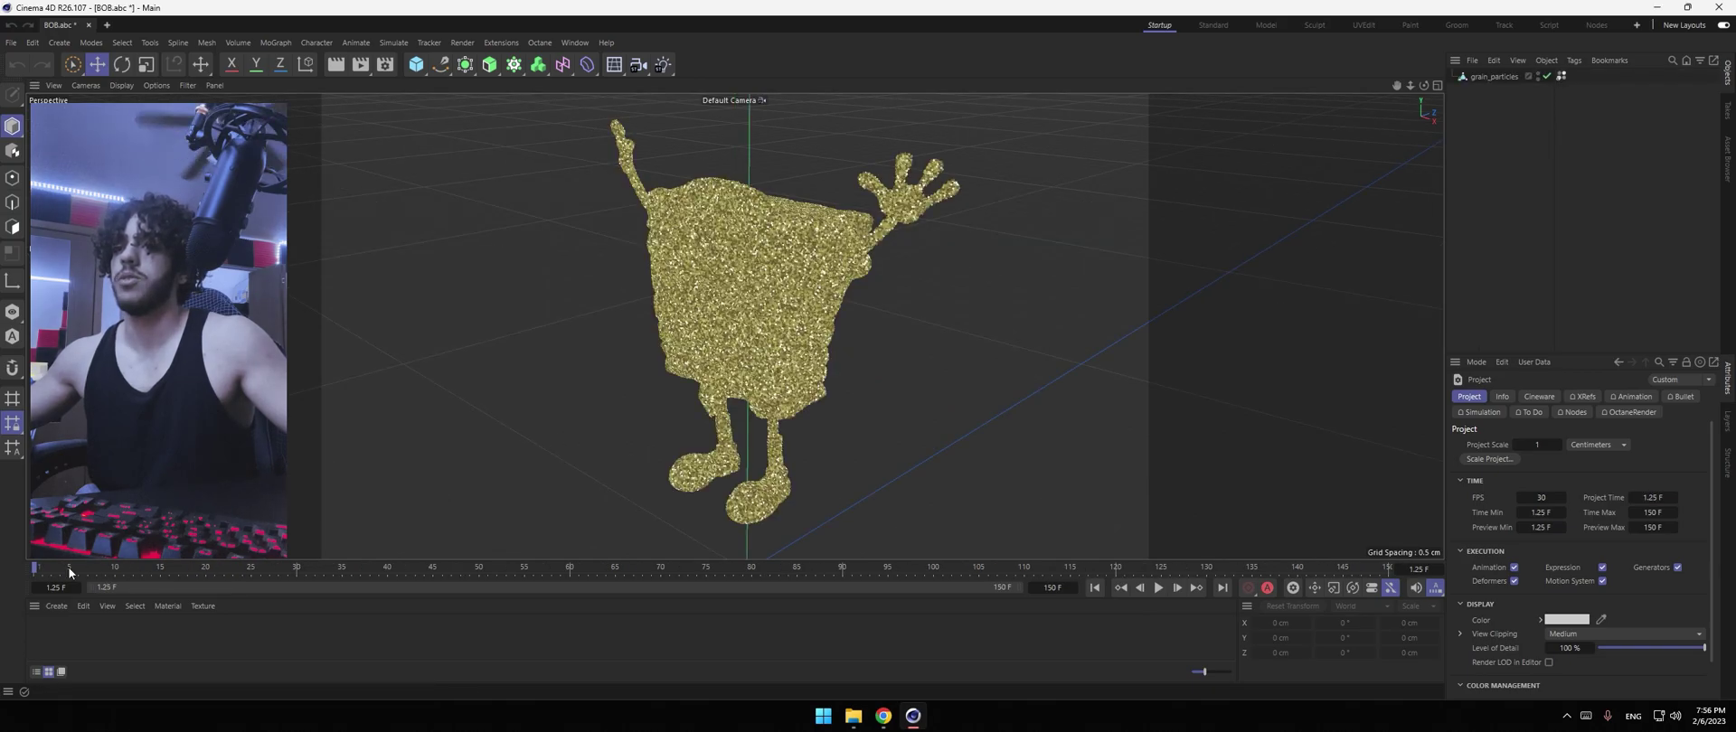
drag(40, 568, 998, 559)
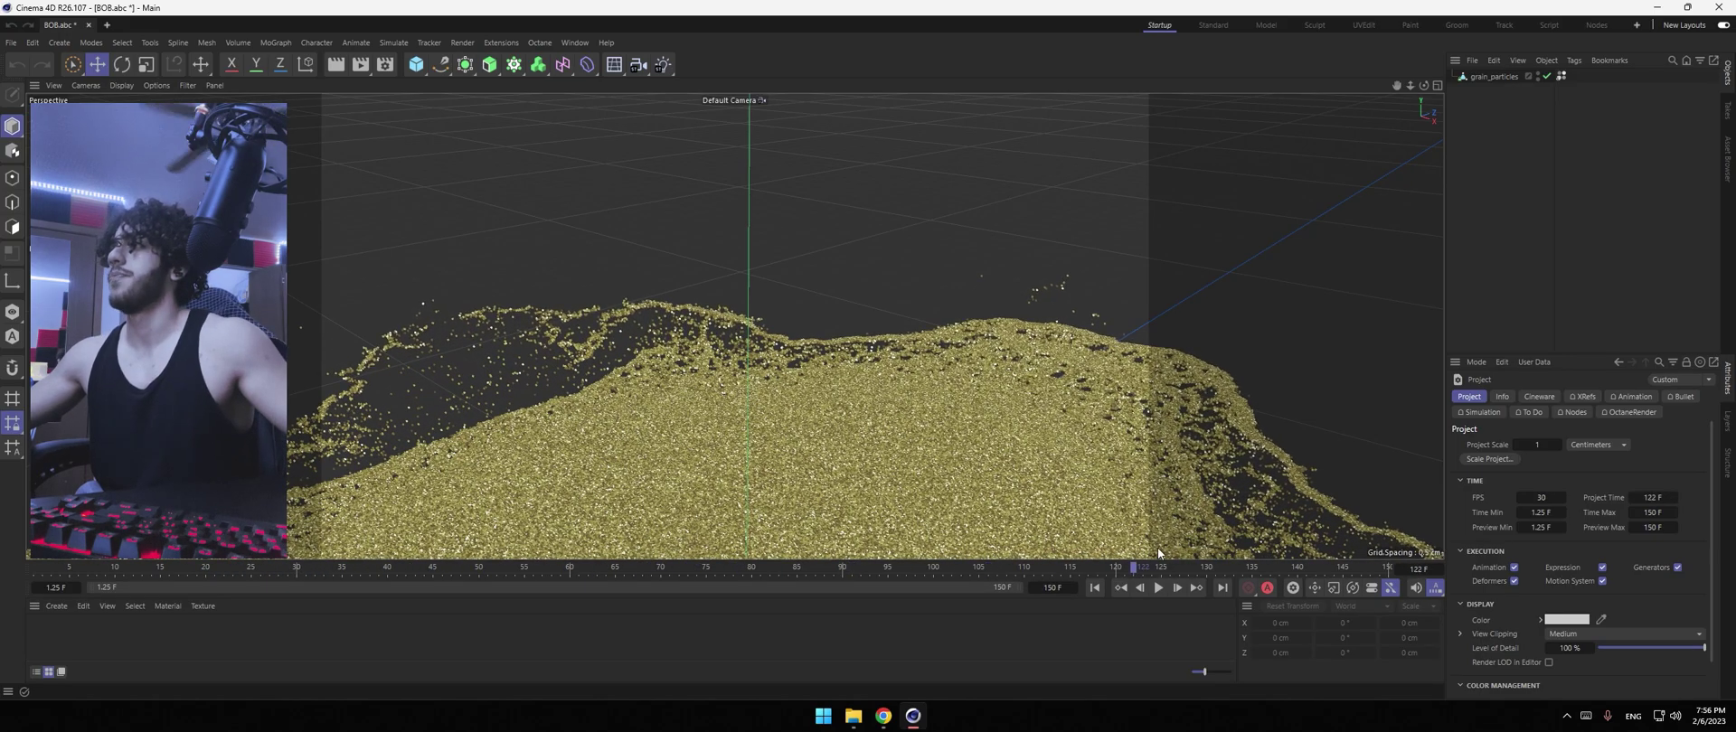
key(shift+f)
Open the Octane Live Viewer and frame the whole grain character from the front
click(548, 43)
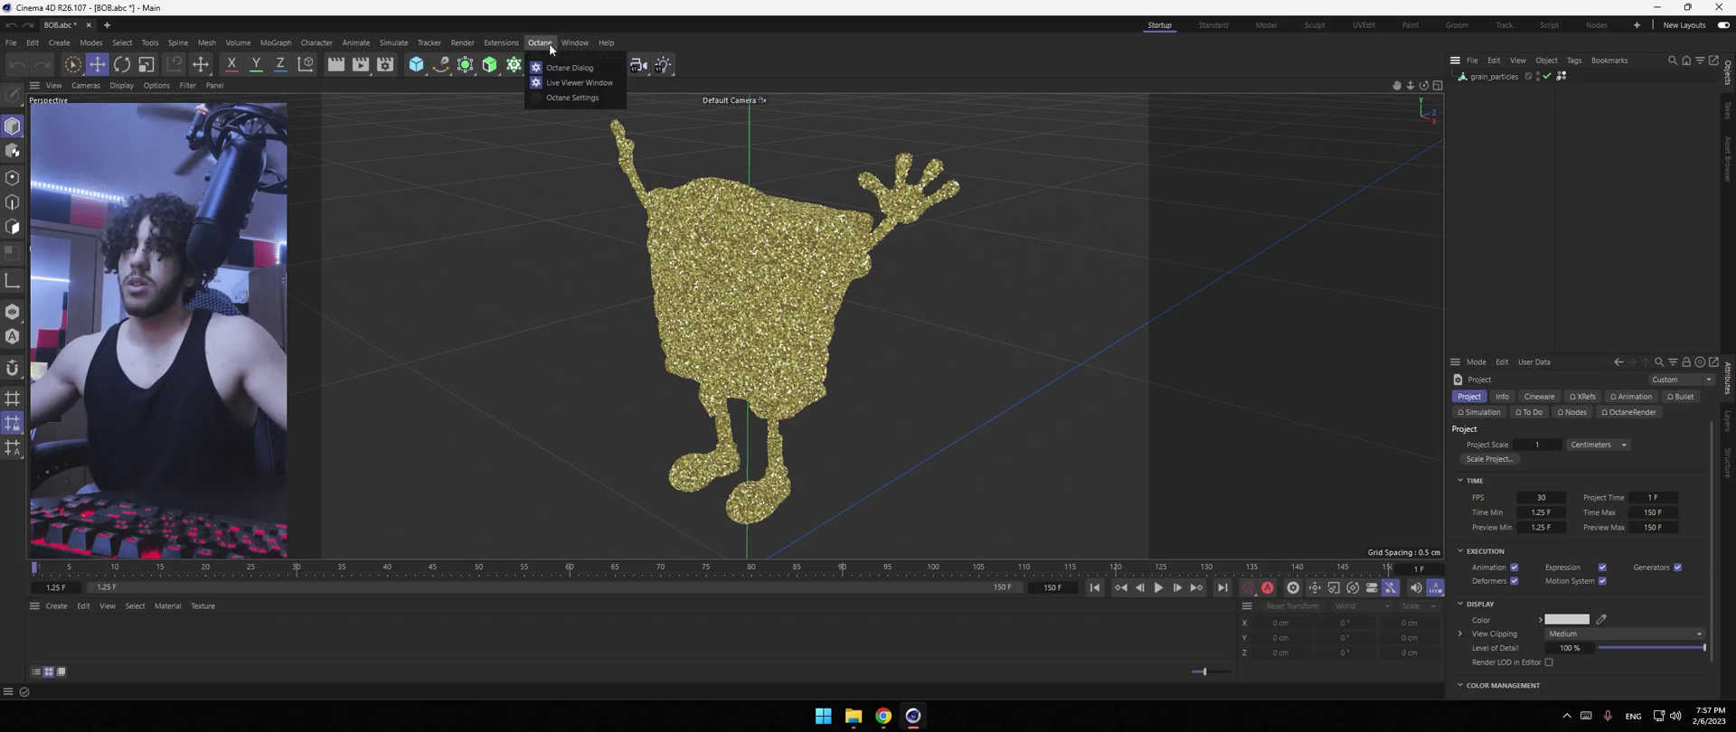
click(555, 83)
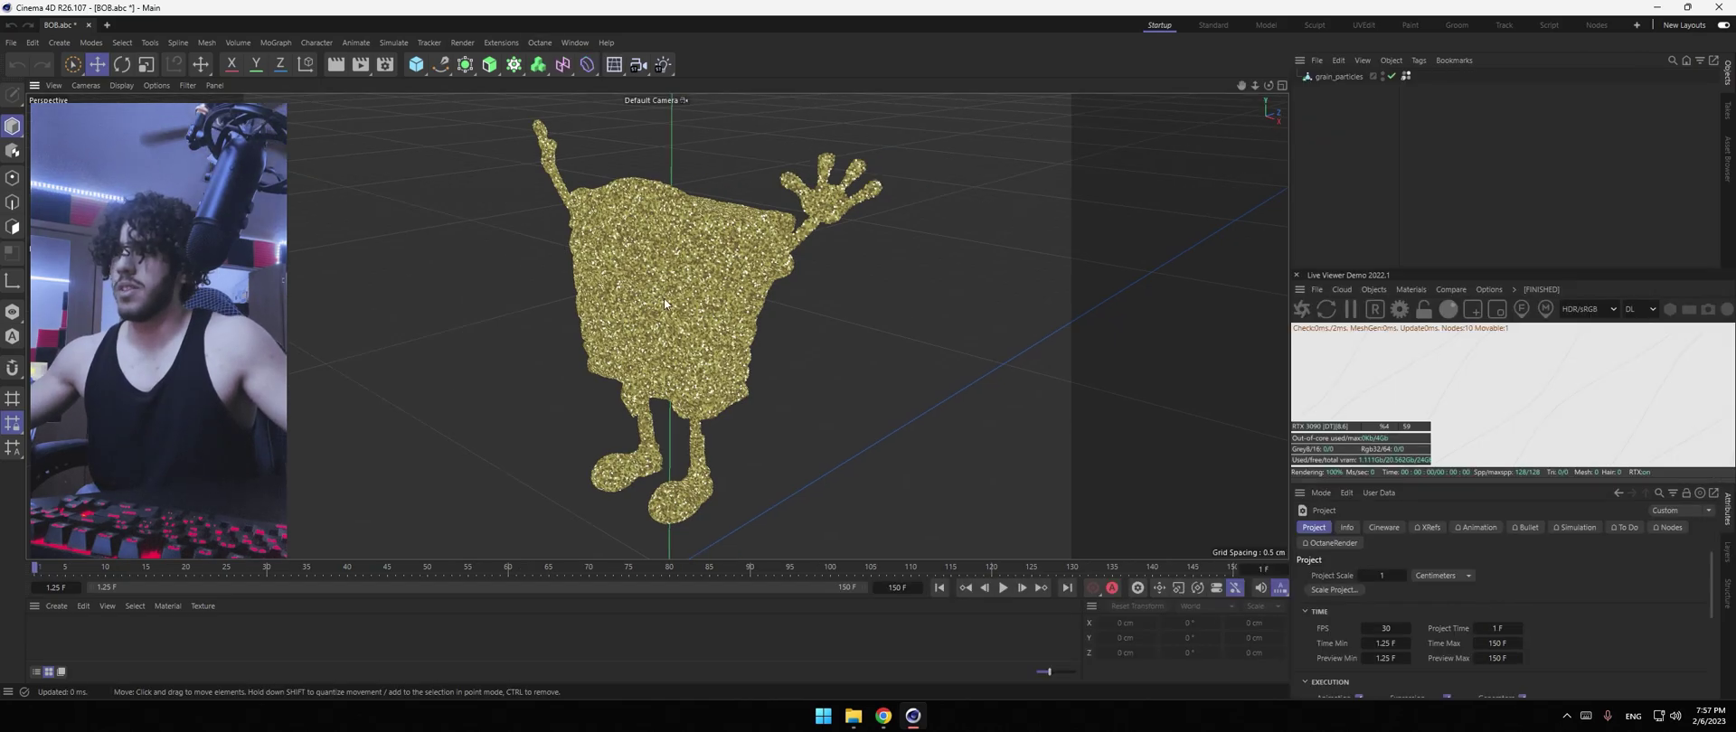
scroll(633, 298, down, 3)
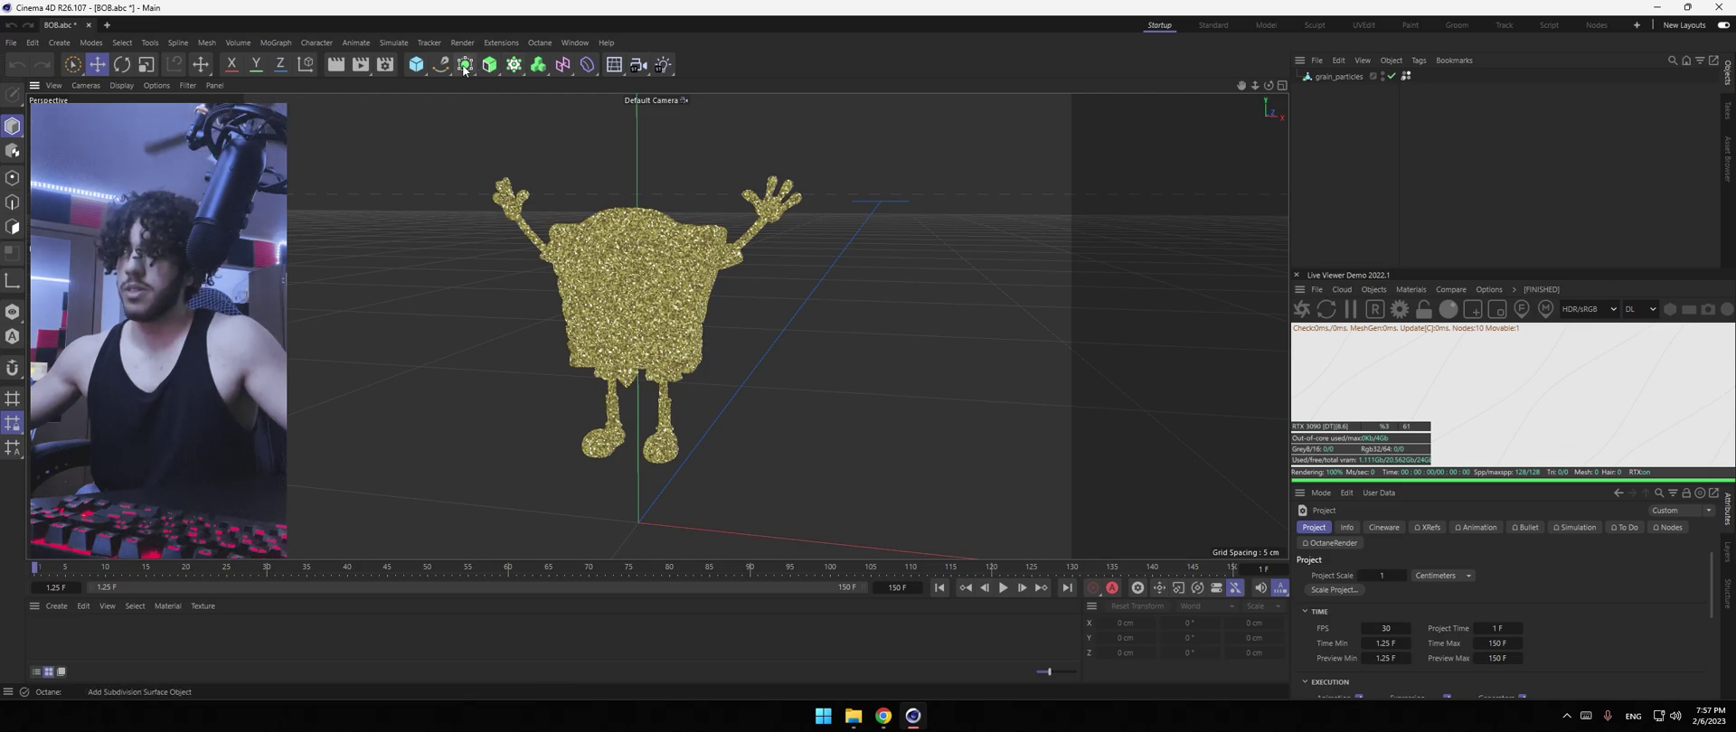
Add an Extrude generator and an Octane Scatter object to the scene
drag(492, 67, 534, 80)
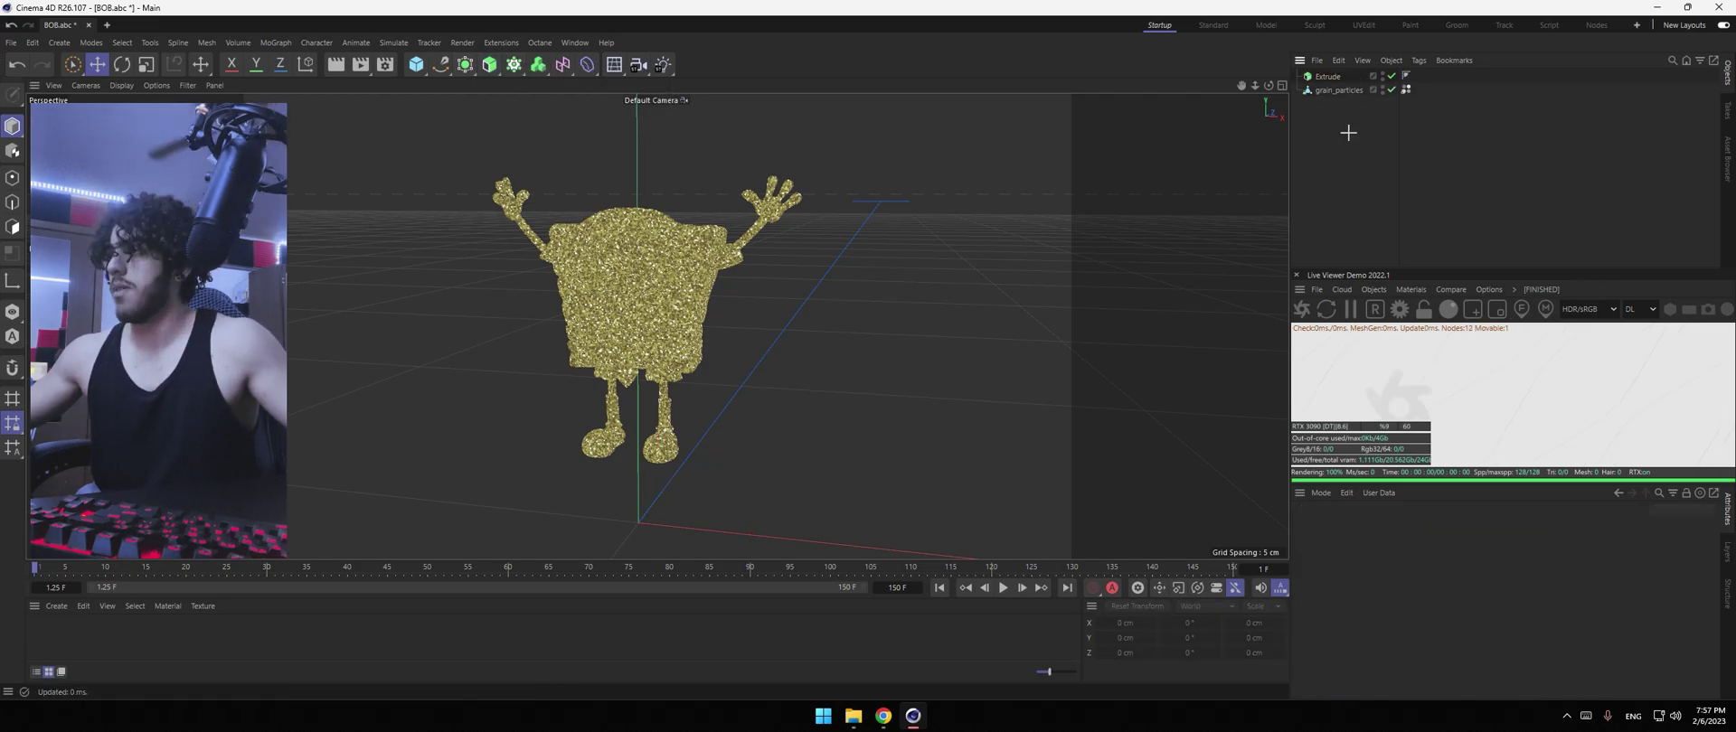
click(1371, 288)
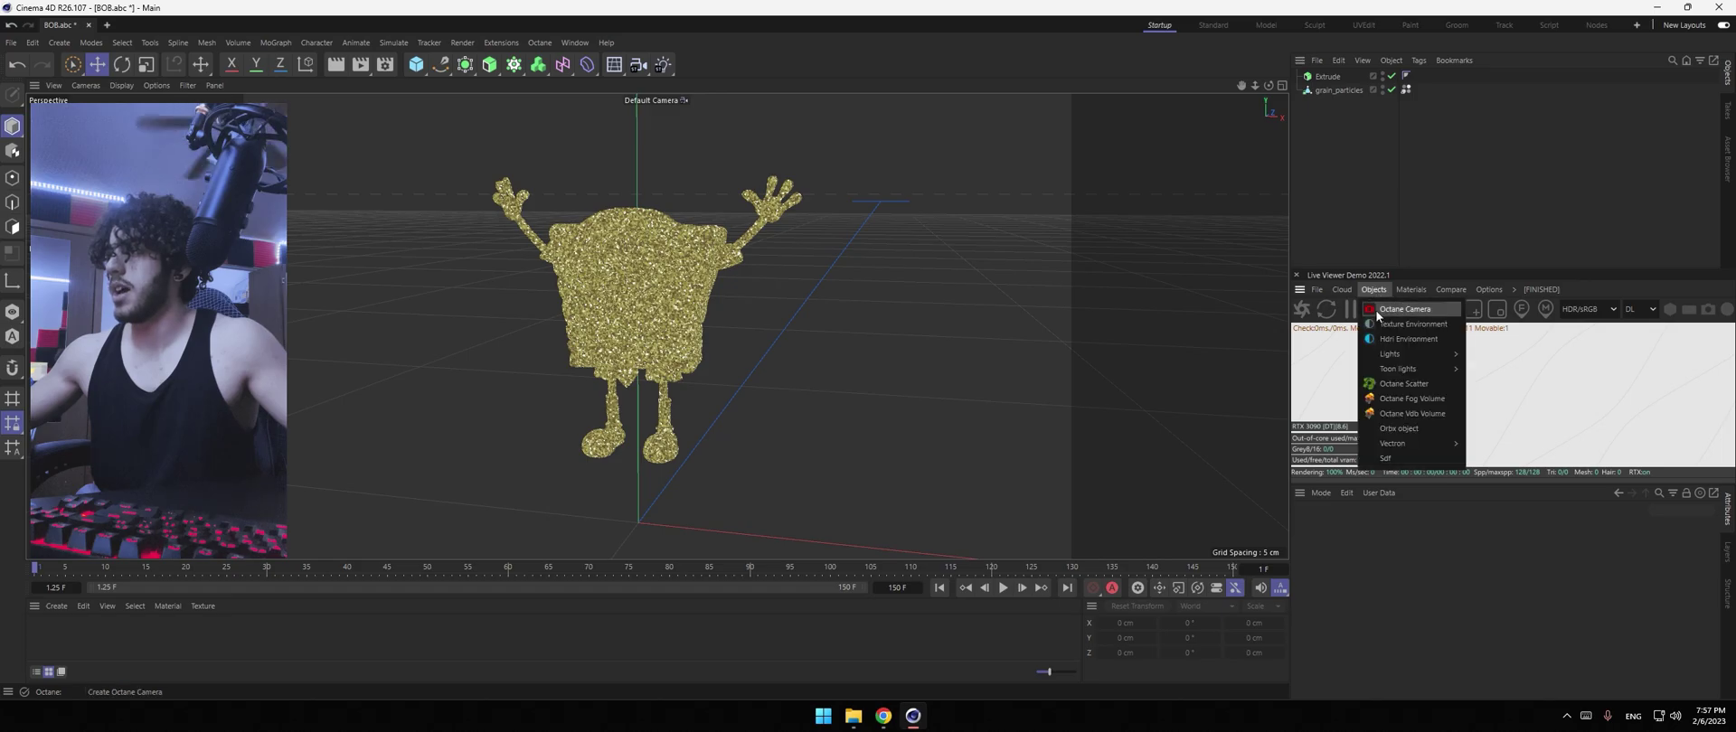
click(1335, 102)
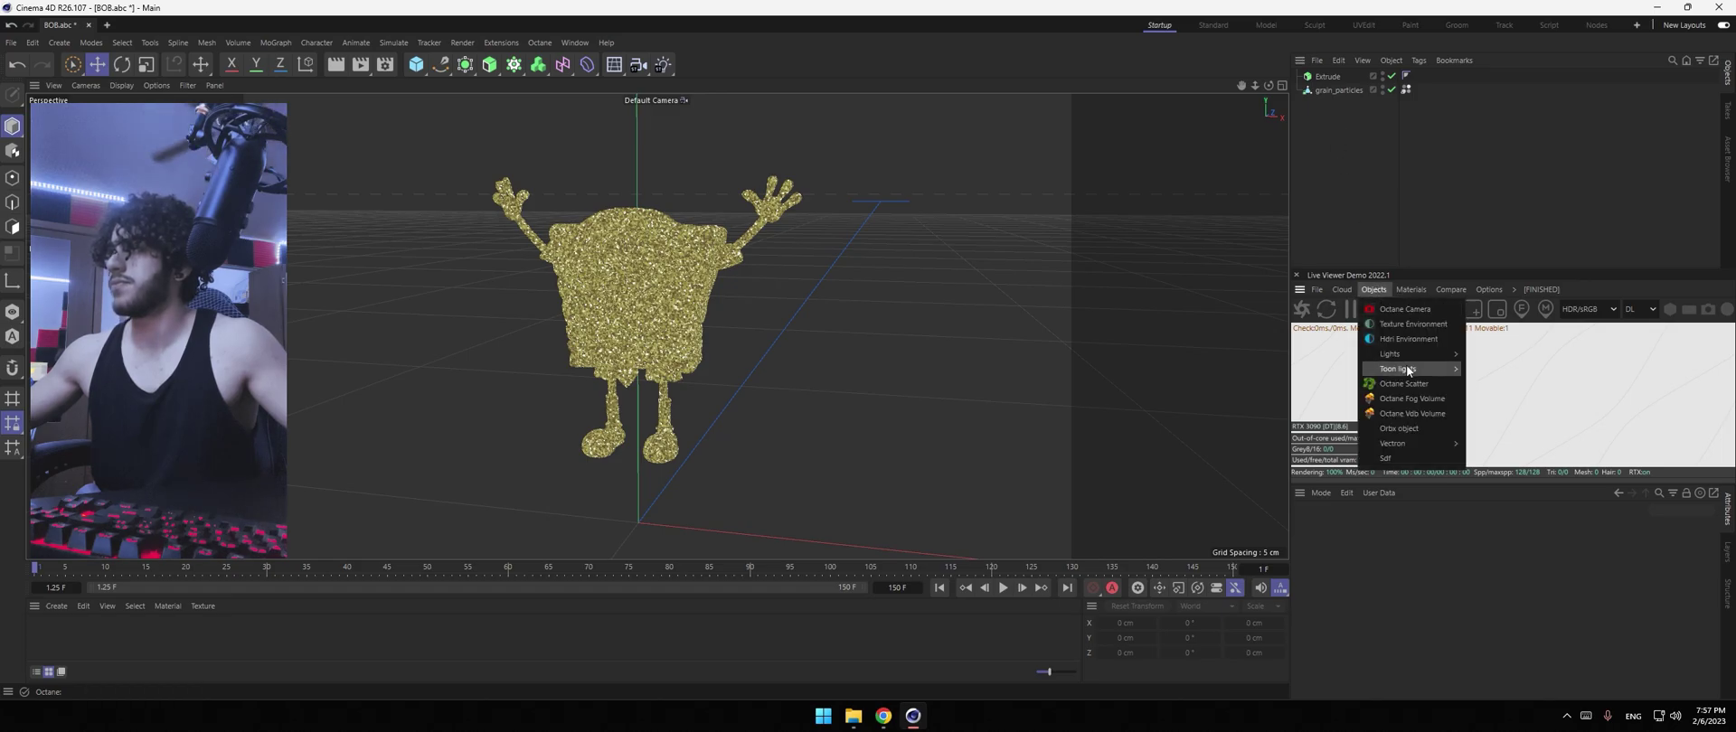
click(1404, 383)
Add a sphere with a radius of 0.01 cm and convert it to an editable polygon object
drag(415, 64, 687, 110)
click(1388, 559)
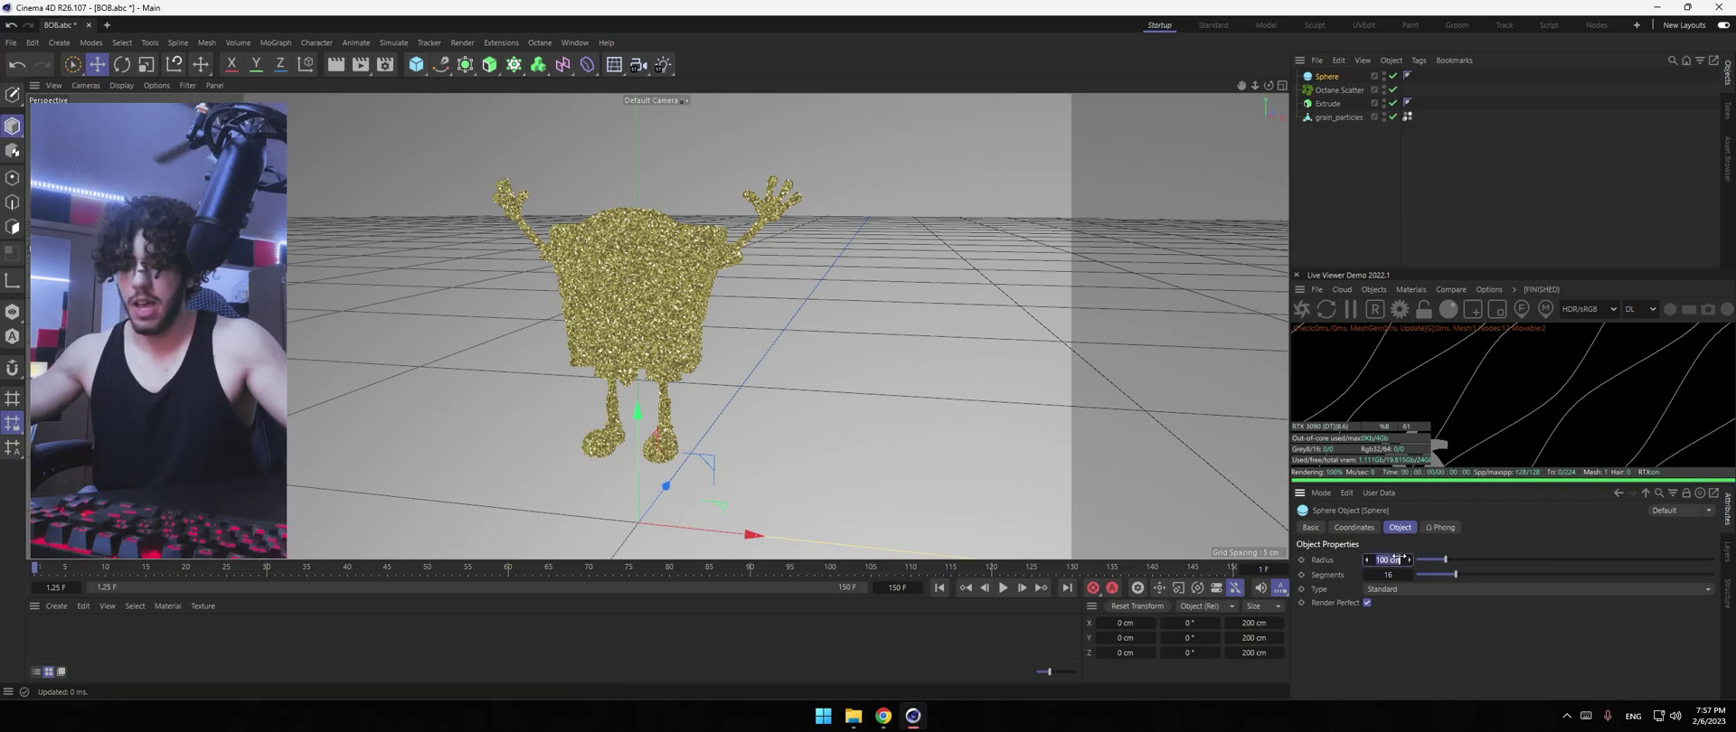
key(BackSpace)
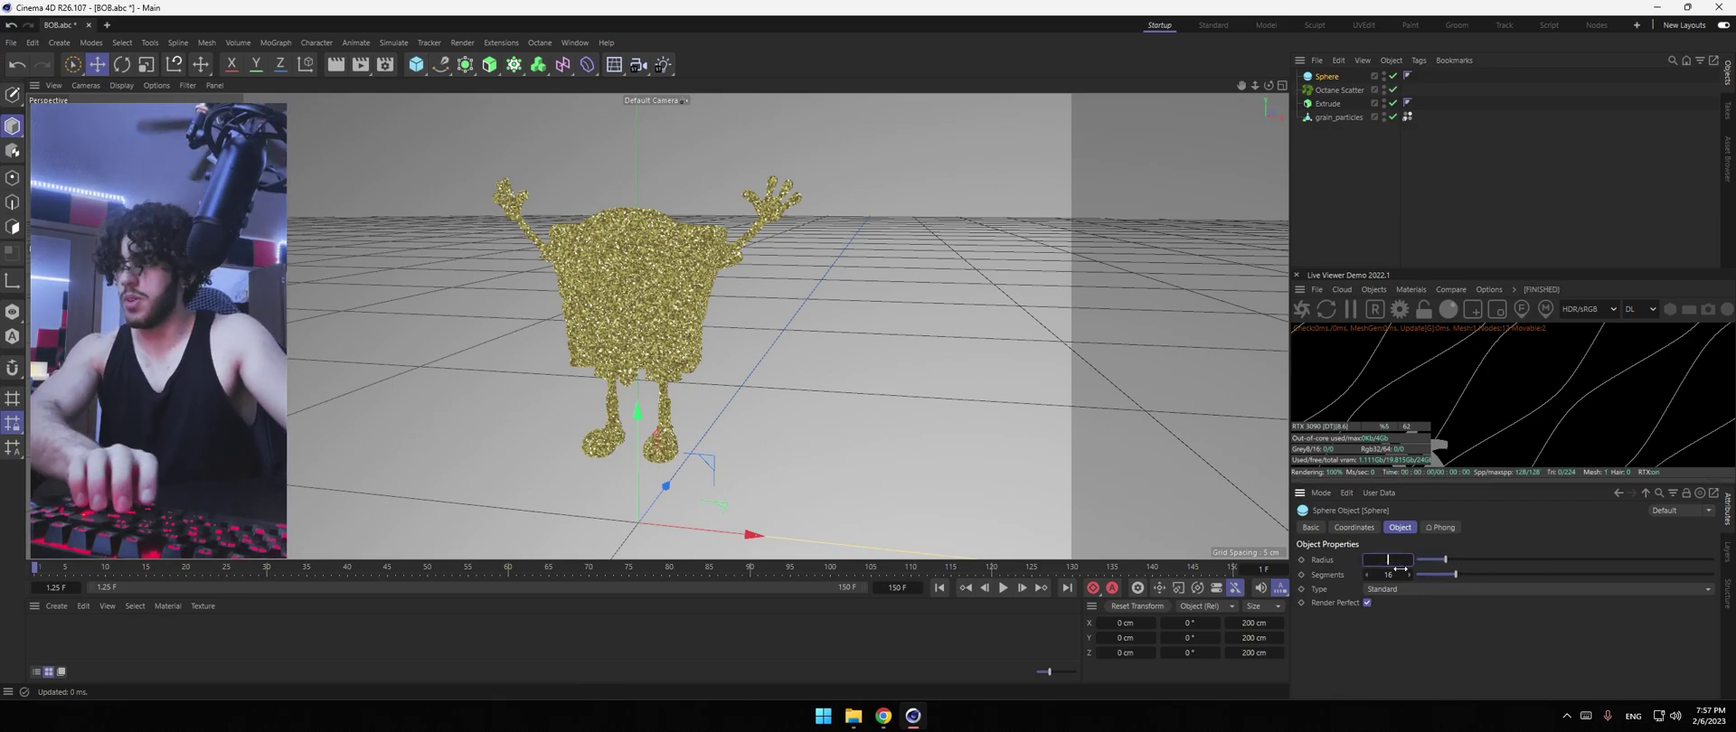
text(0.01)
key(Return)
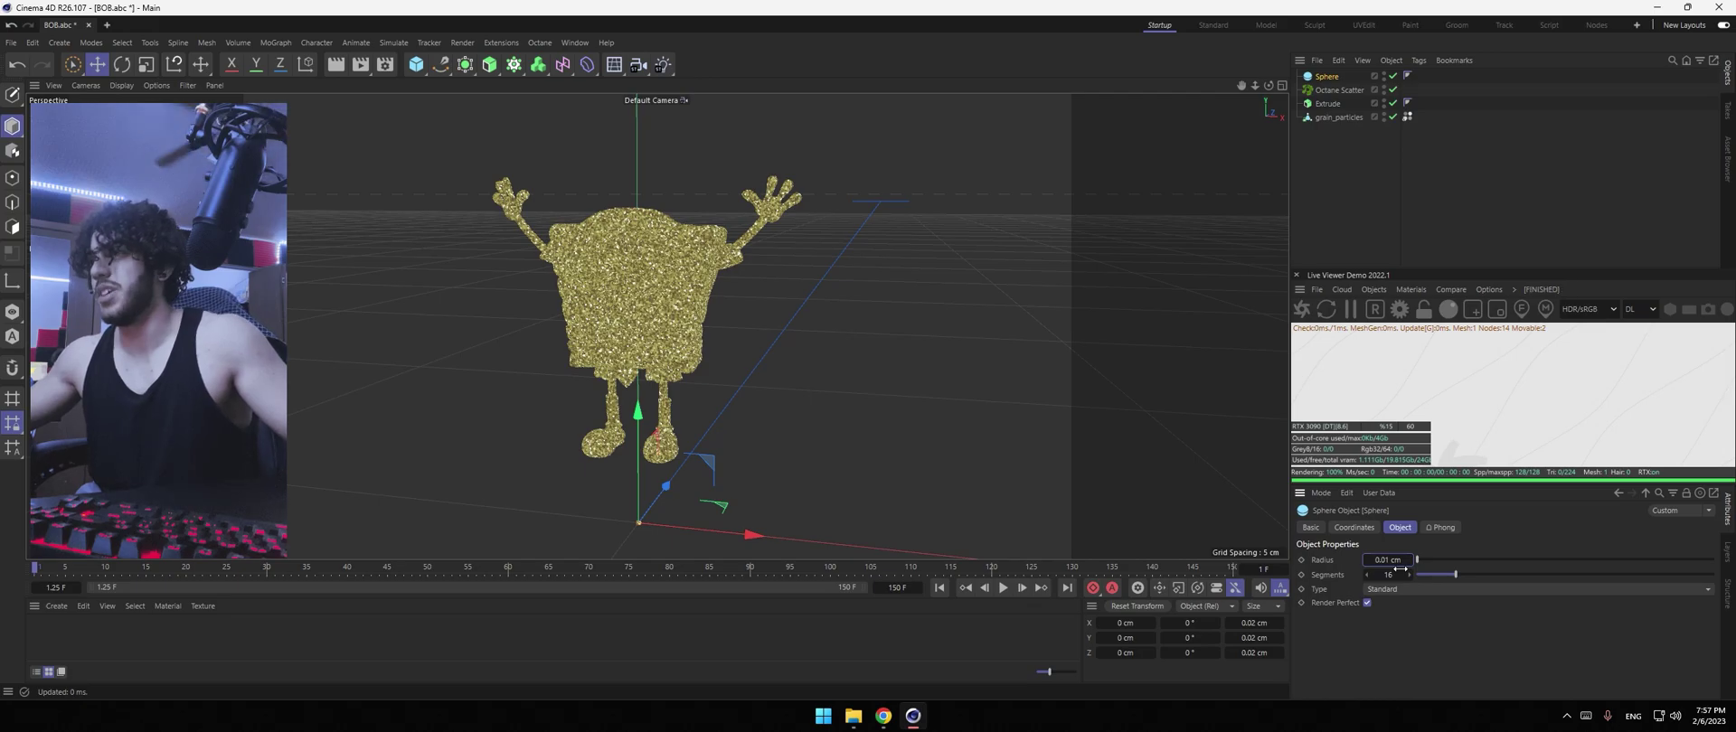
click(1472, 232)
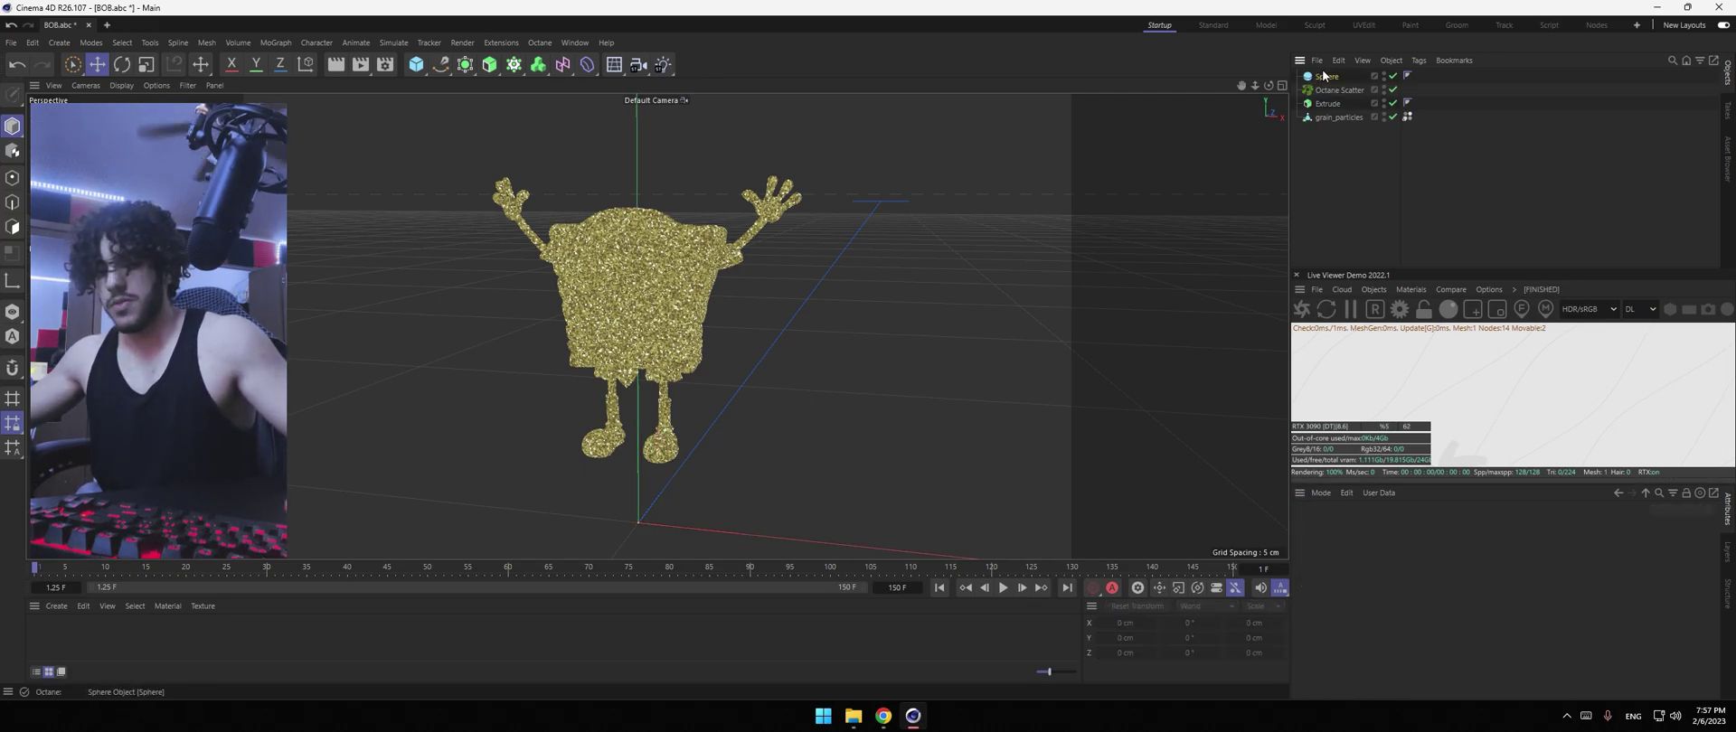
click(1323, 76)
key(c)
click(1375, 171)
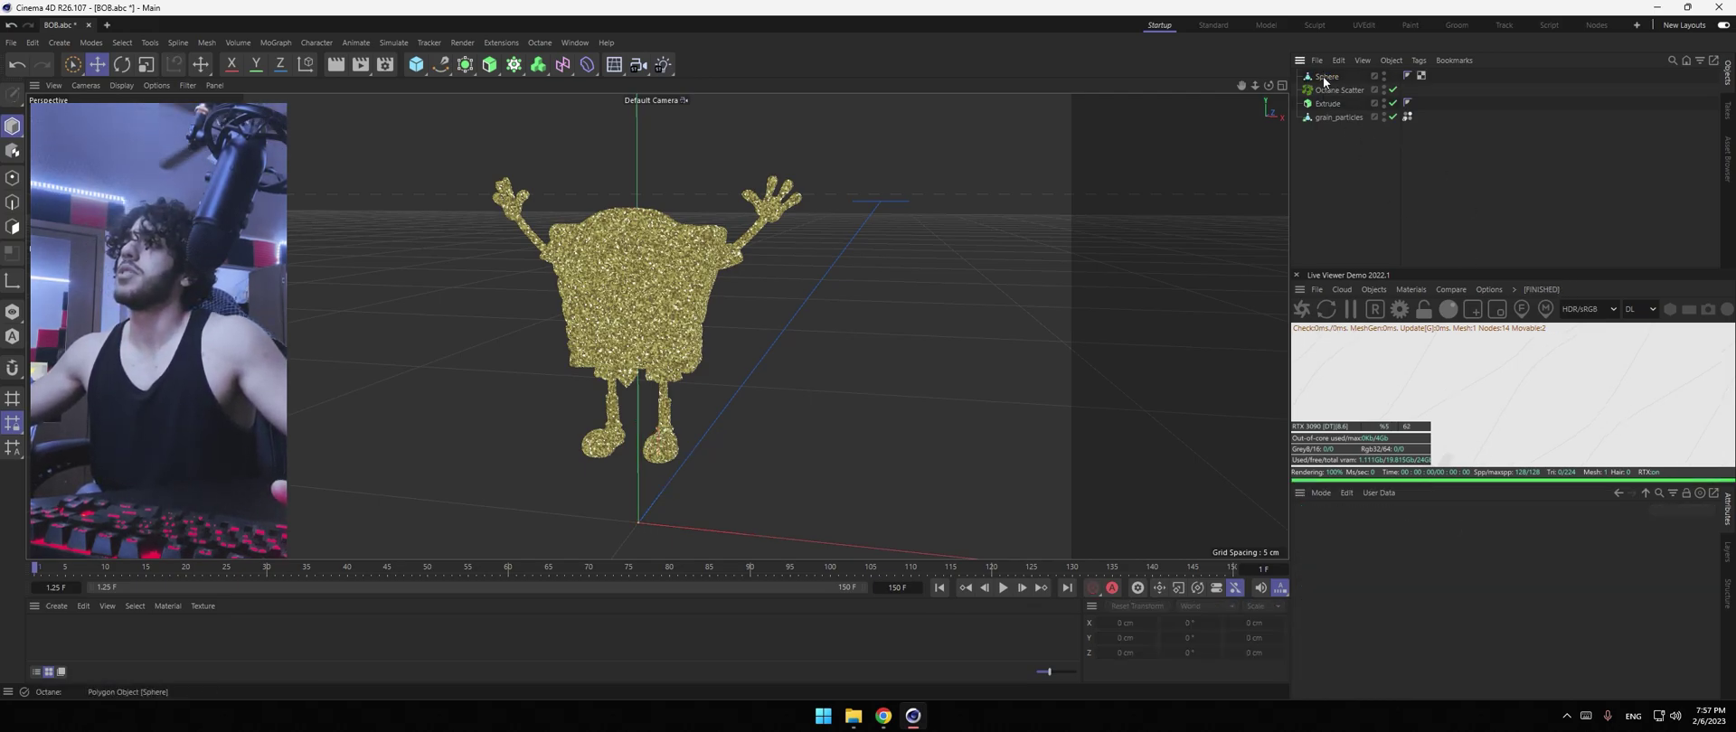
Make the sphere a child of Octane Scatter and grain_particles a child of Extrude
click(1325, 77)
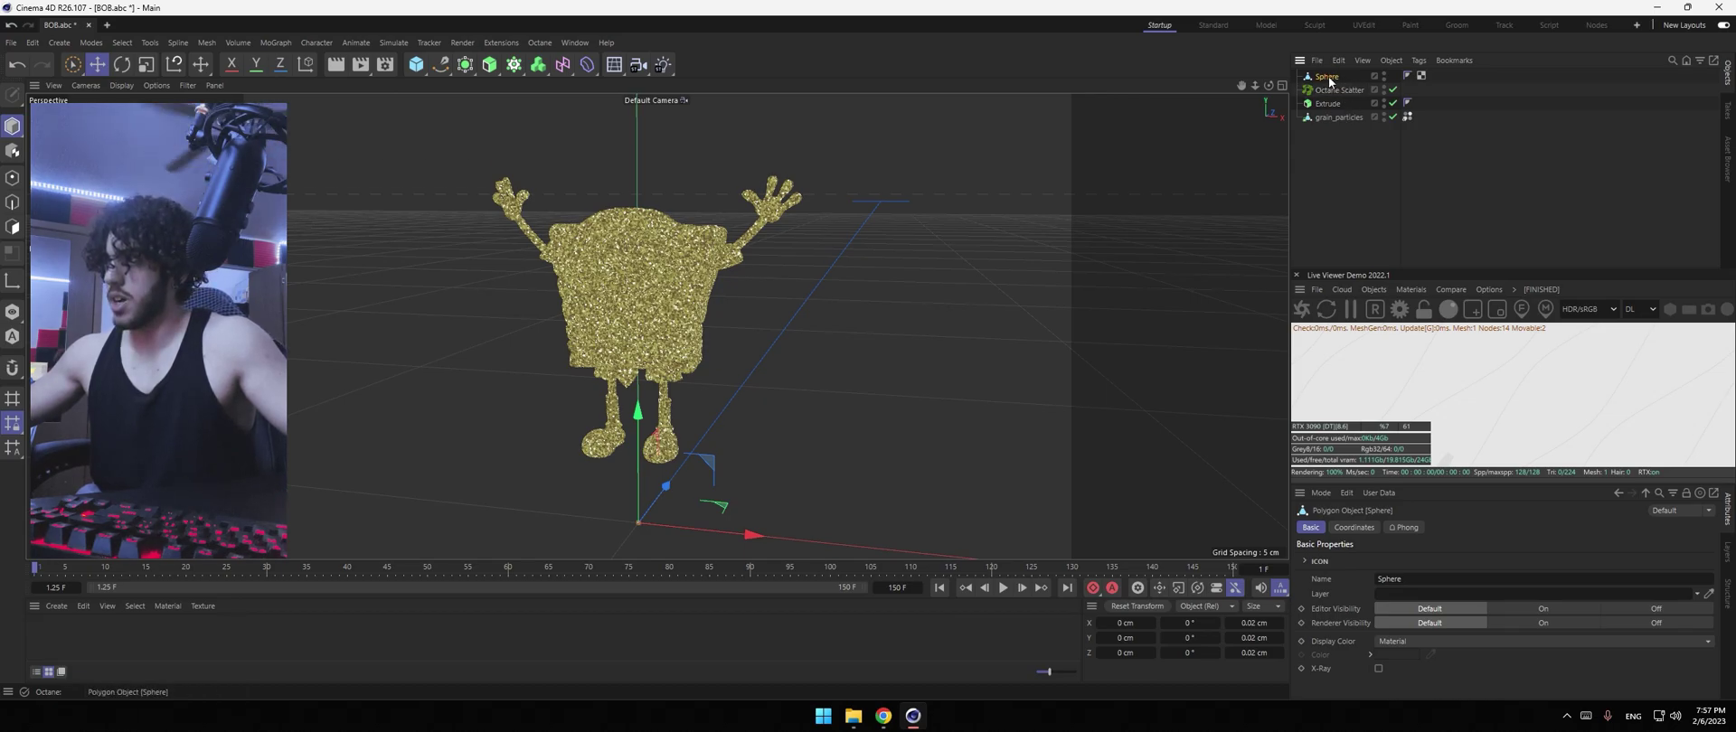
drag(1330, 90, 1324, 106)
click(1347, 128)
click(1337, 145)
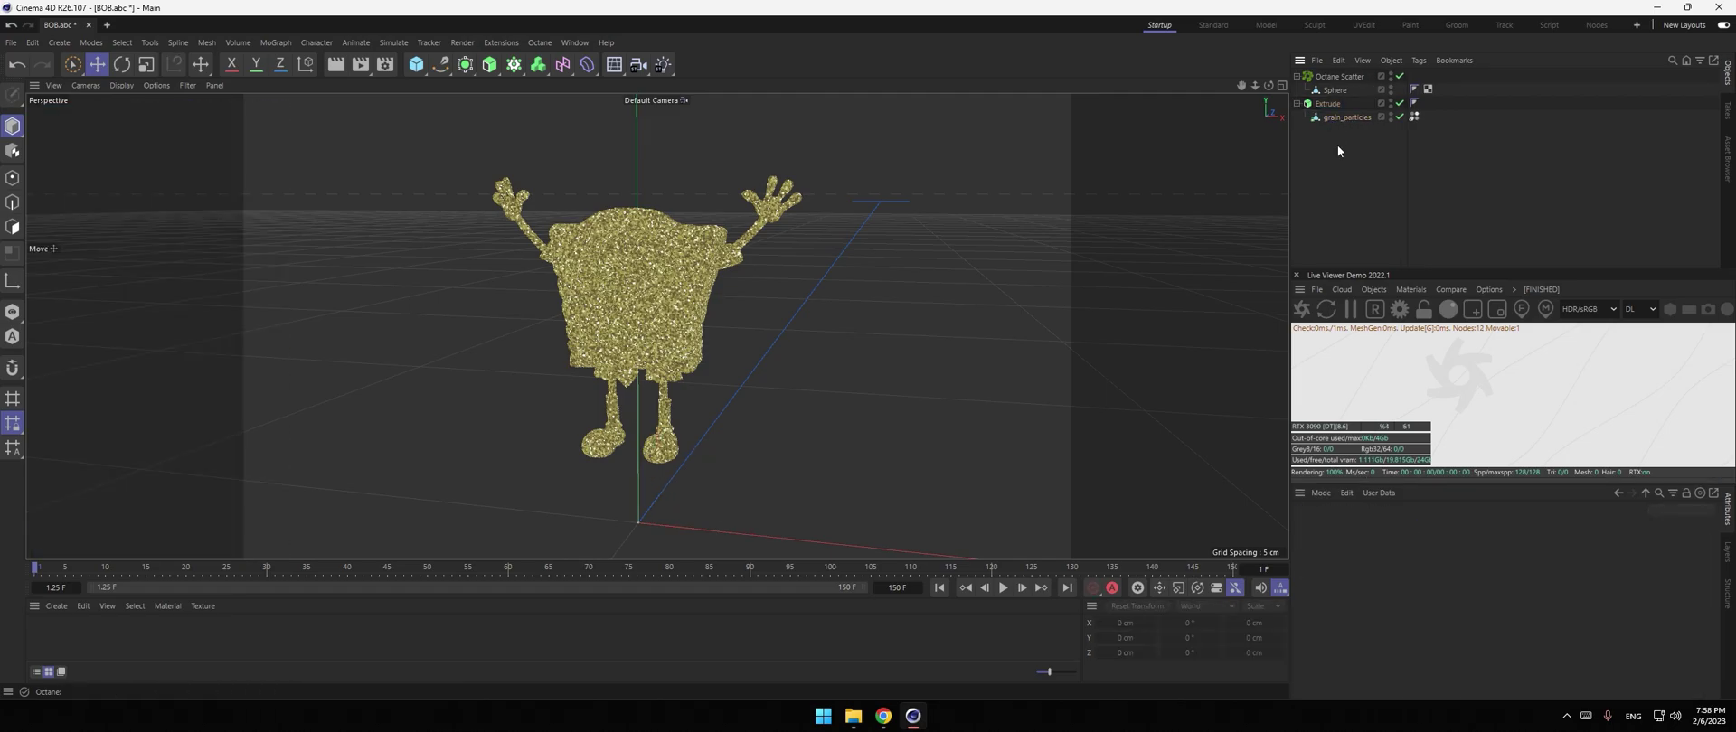
Set grain_particles as the distribution surface of the Octane Scatter object
click(1338, 77)
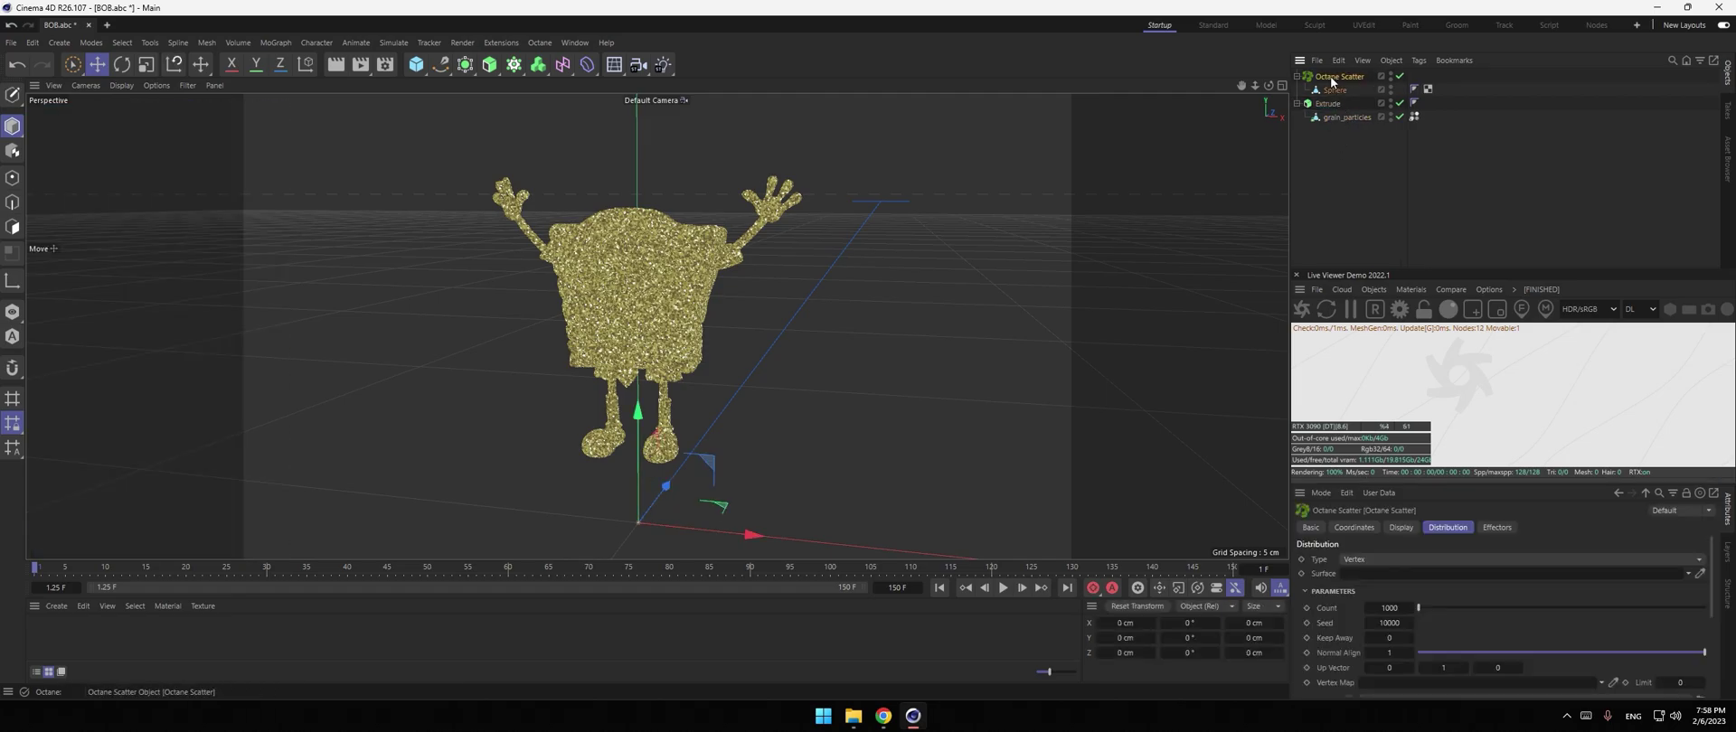
click(1700, 577)
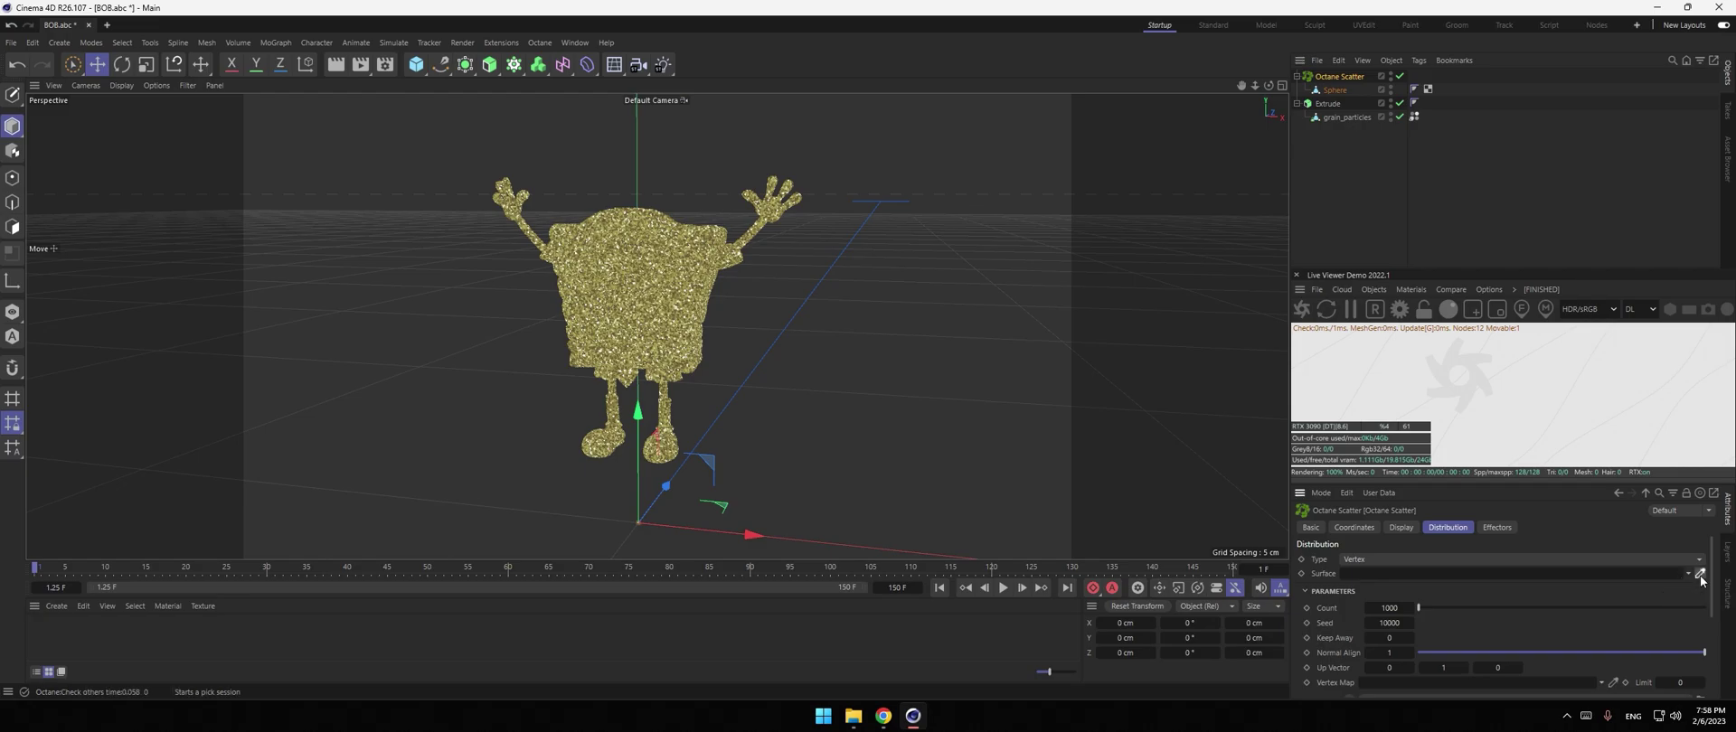
click(1346, 118)
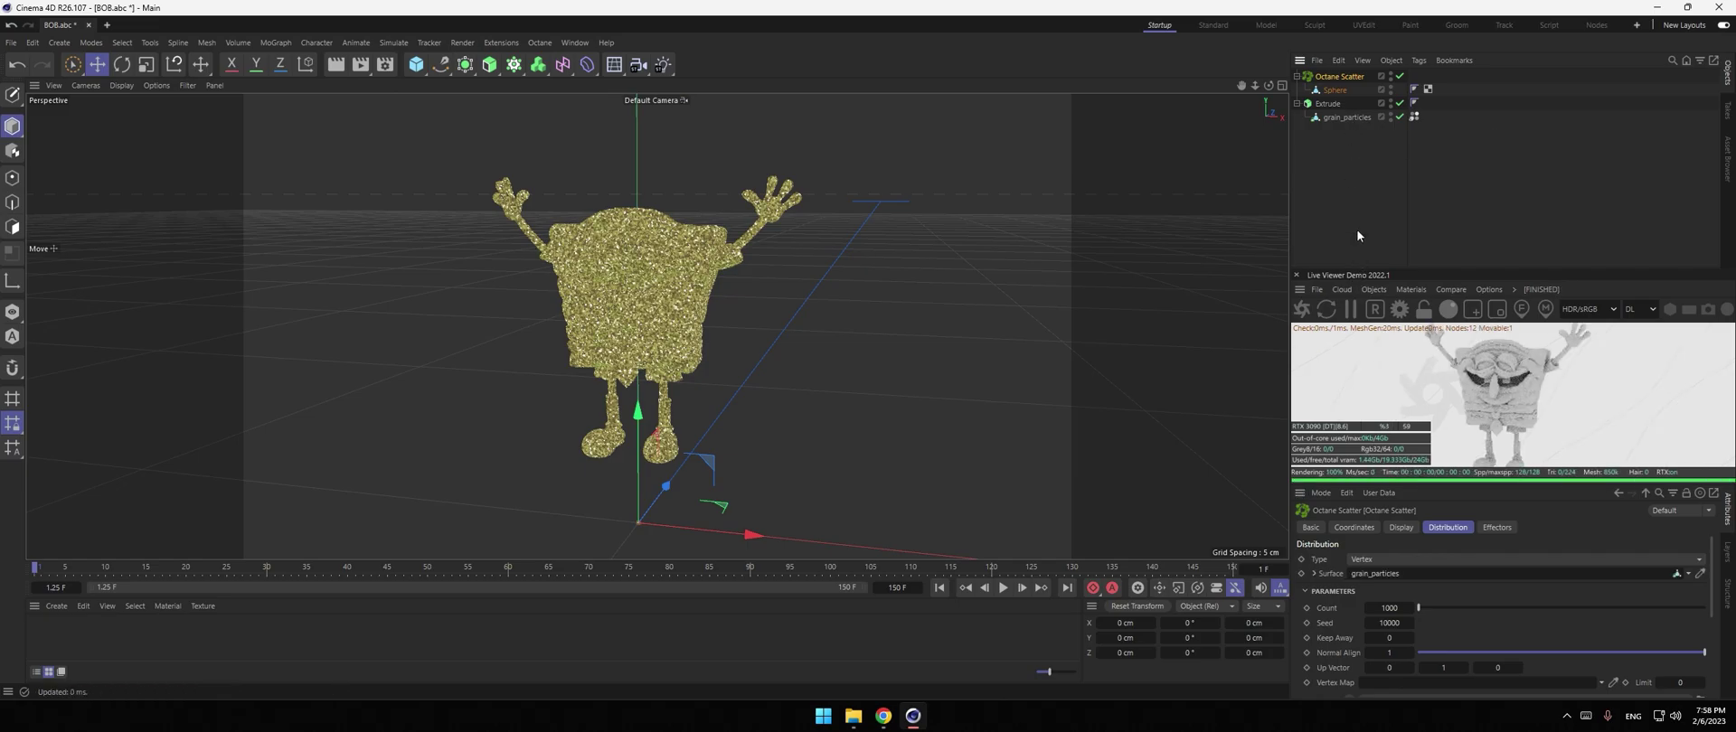
middle_drag(1562, 394, 1547, 408)
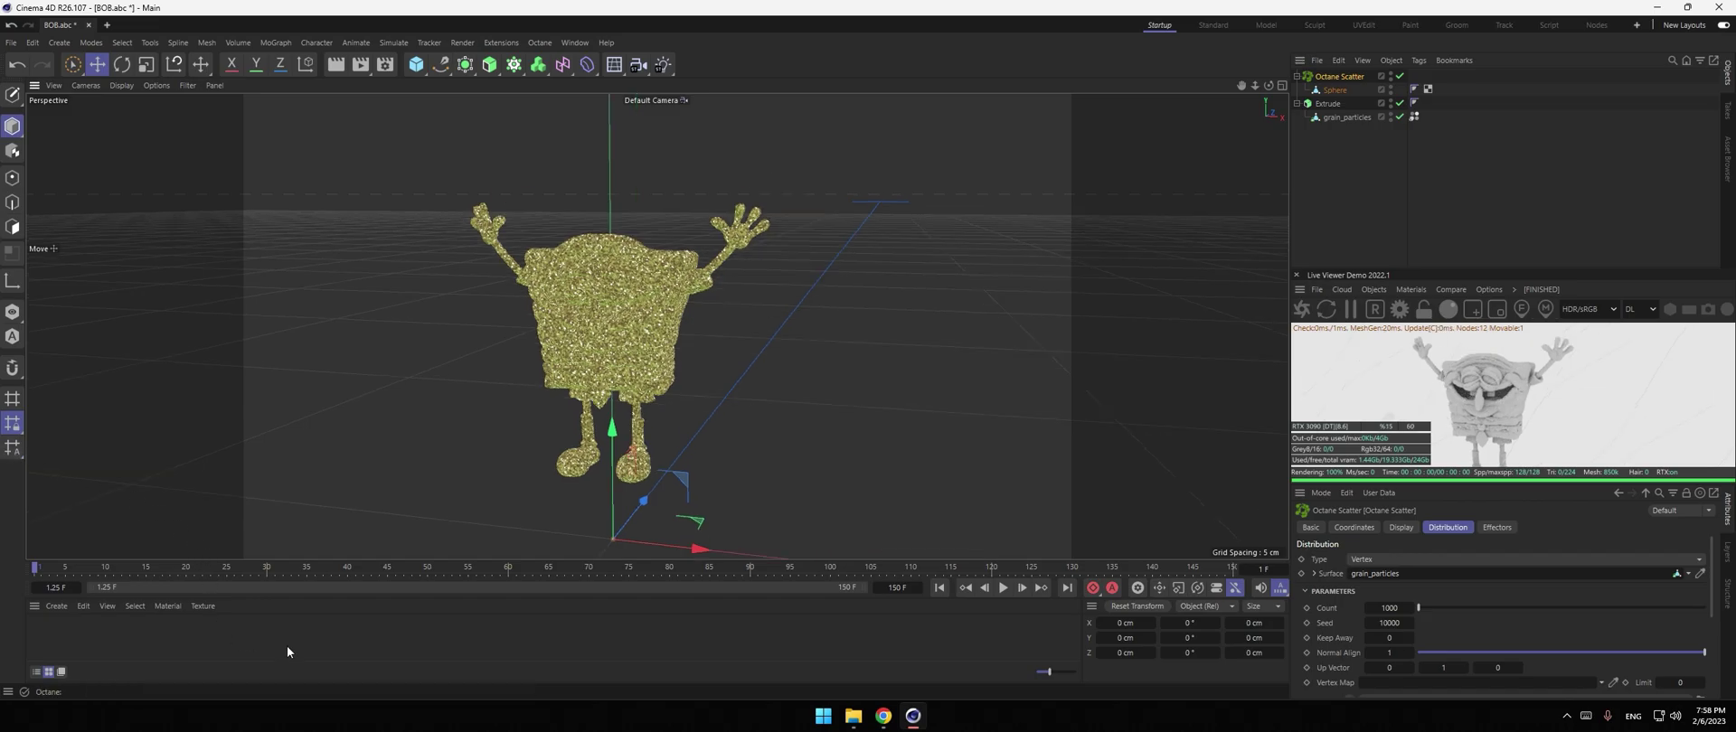
Create an Octane diffuse material with a light green colour (RGB 139, 204, 100) and apply it to the scattered sphere
drag(250, 558, 245, 515)
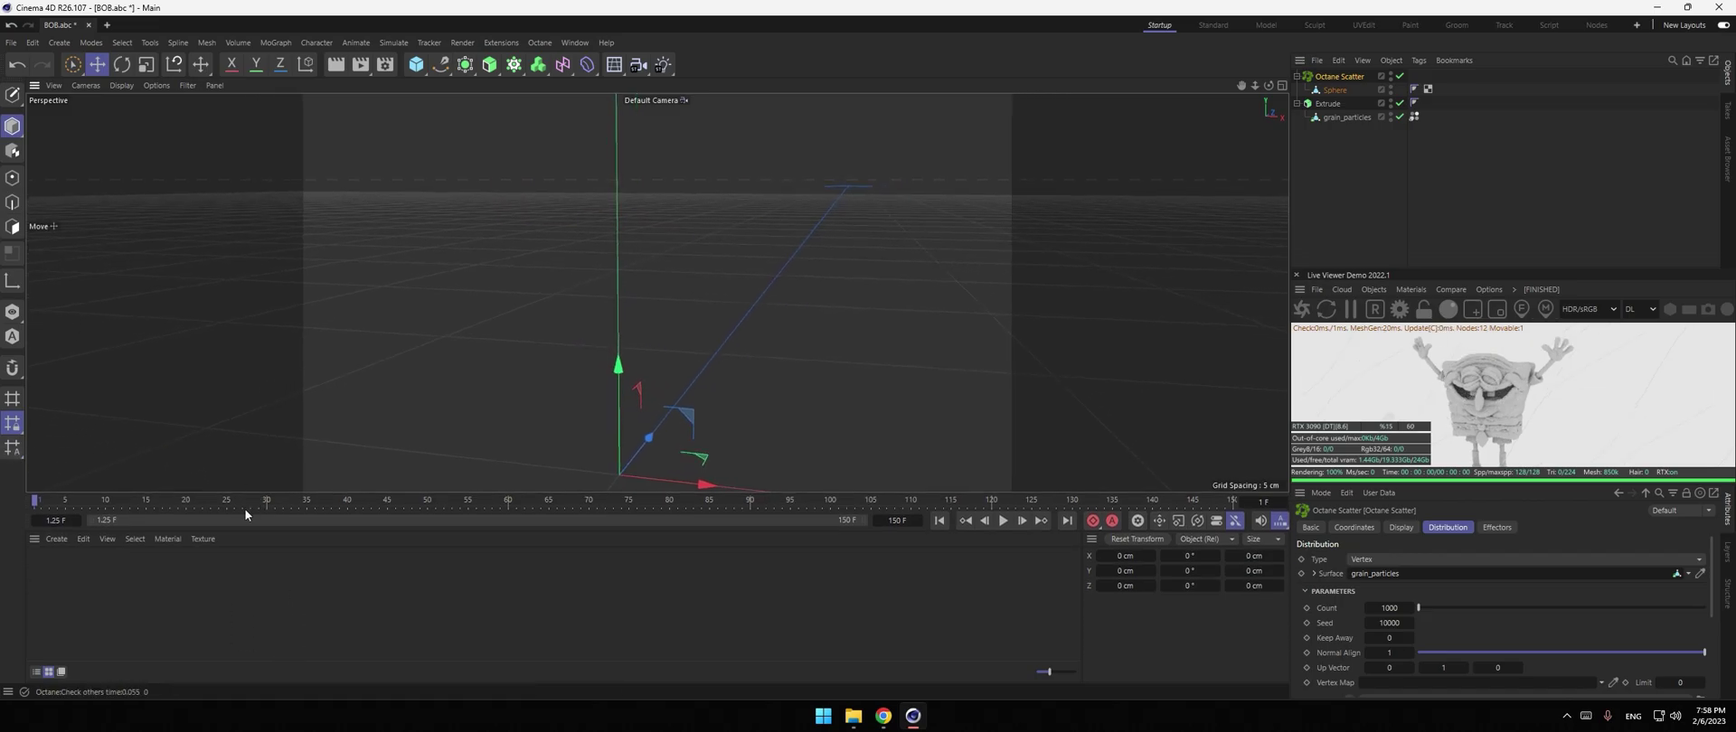
click(1383, 223)
click(1411, 289)
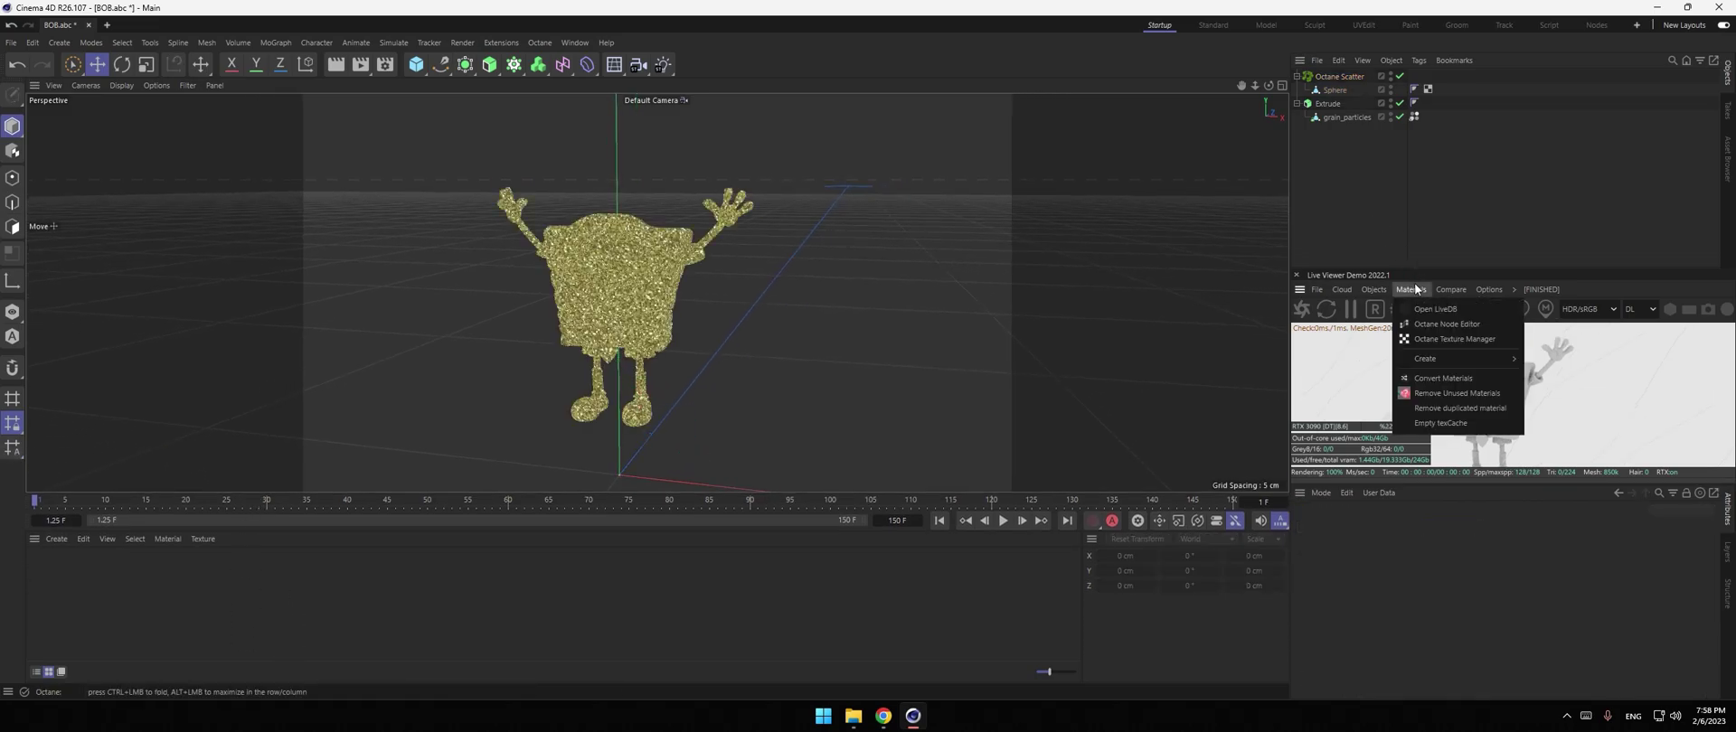
mouse_move(1465, 359)
click(1581, 362)
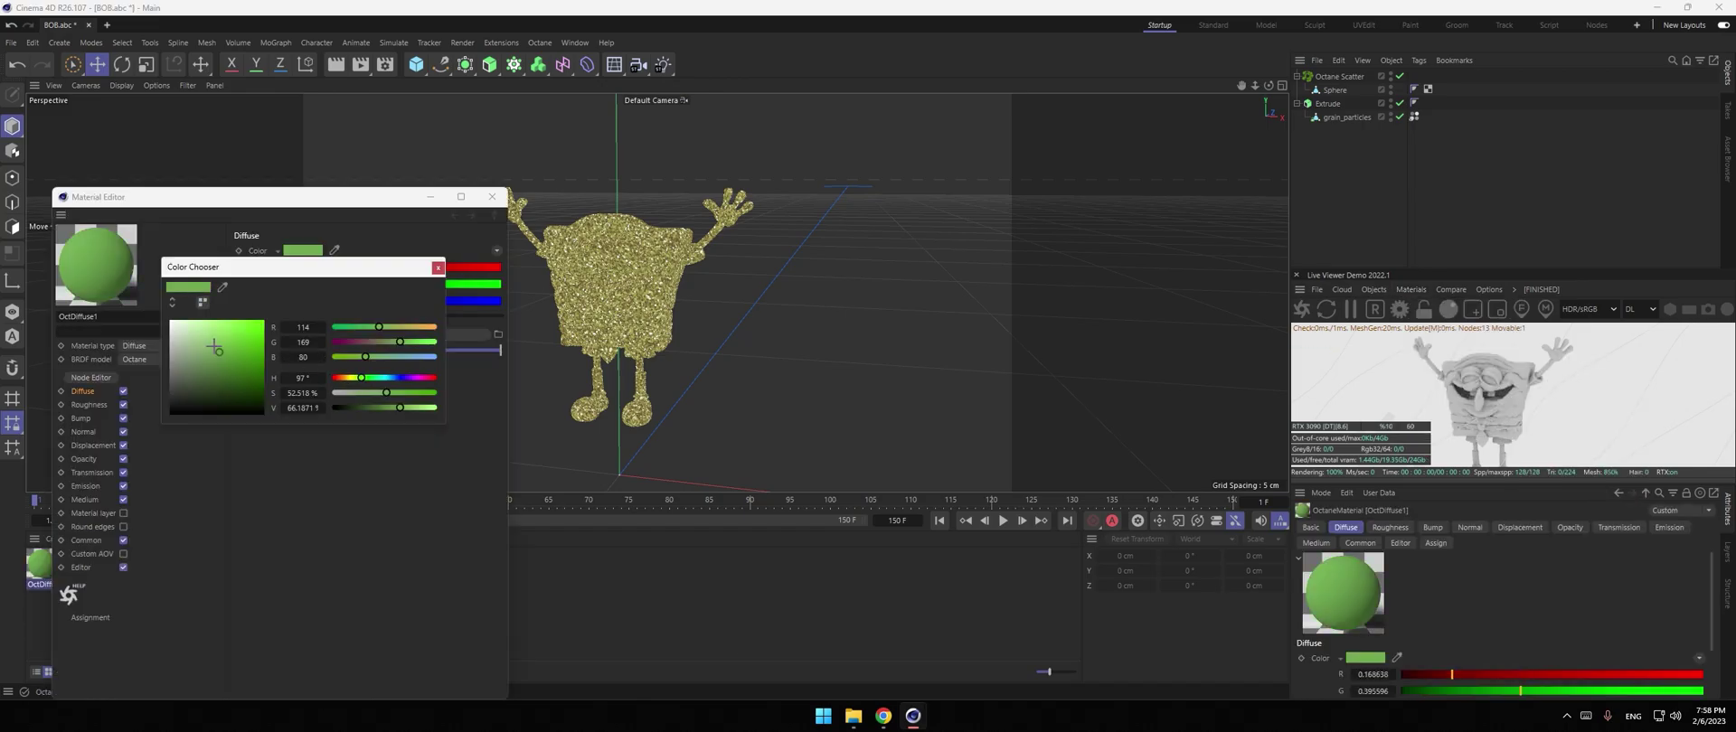
drag(217, 348, 218, 339)
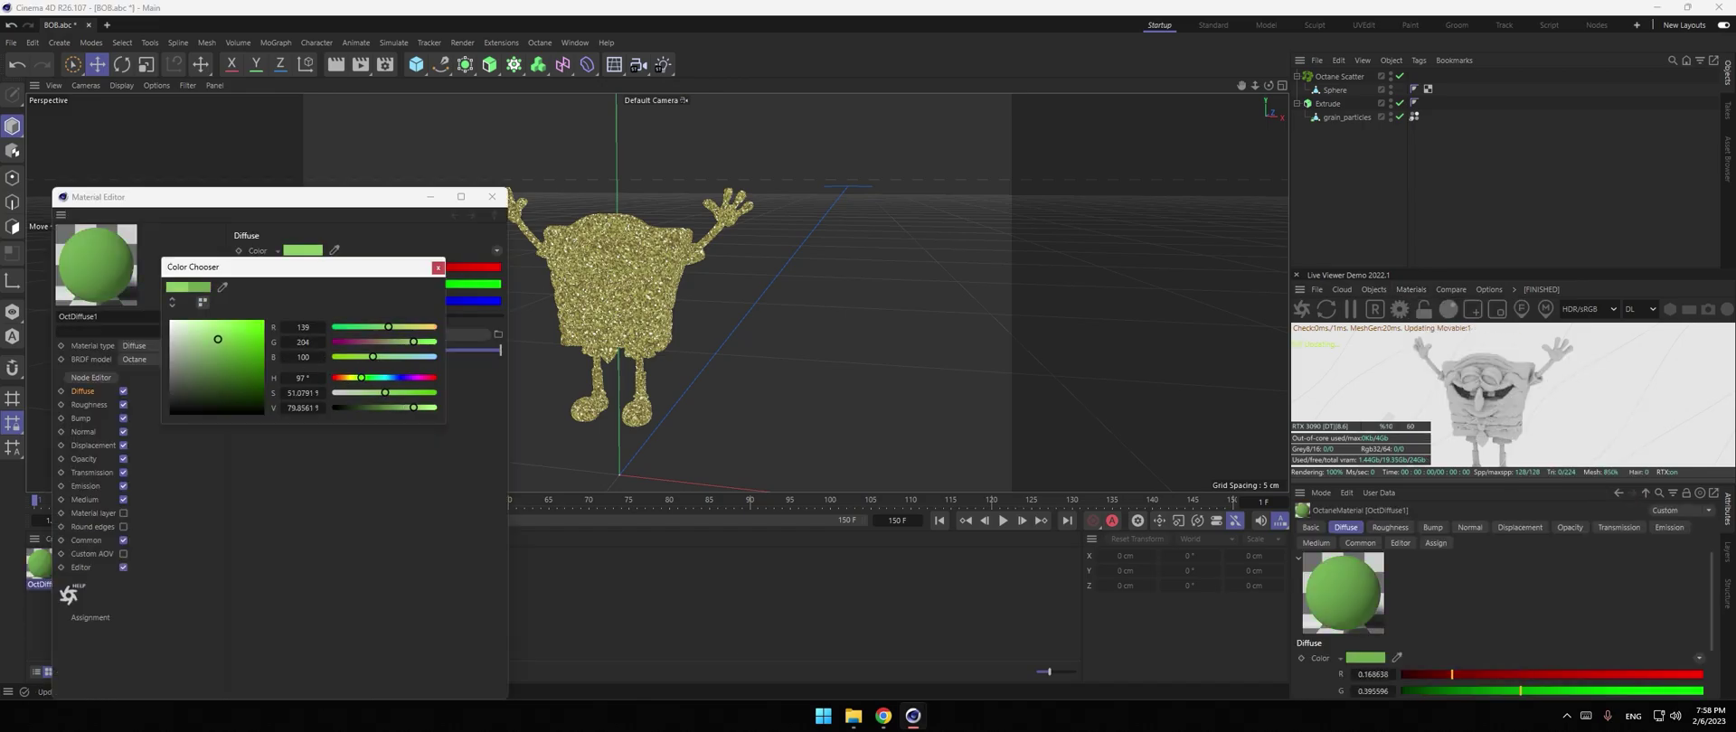
click(436, 269)
click(492, 196)
click(323, 633)
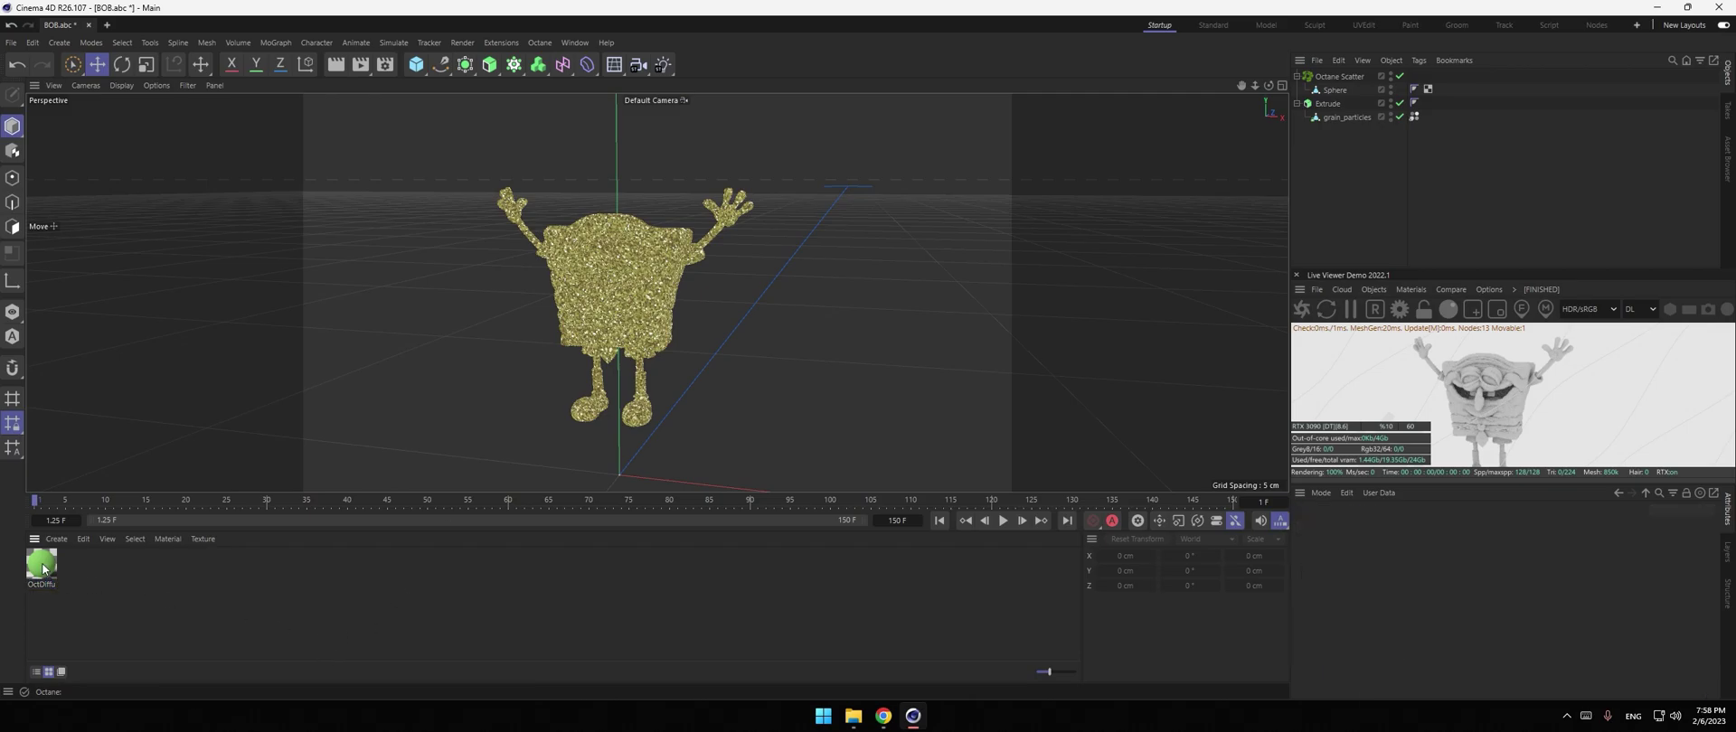
drag(1341, 96, 1339, 91)
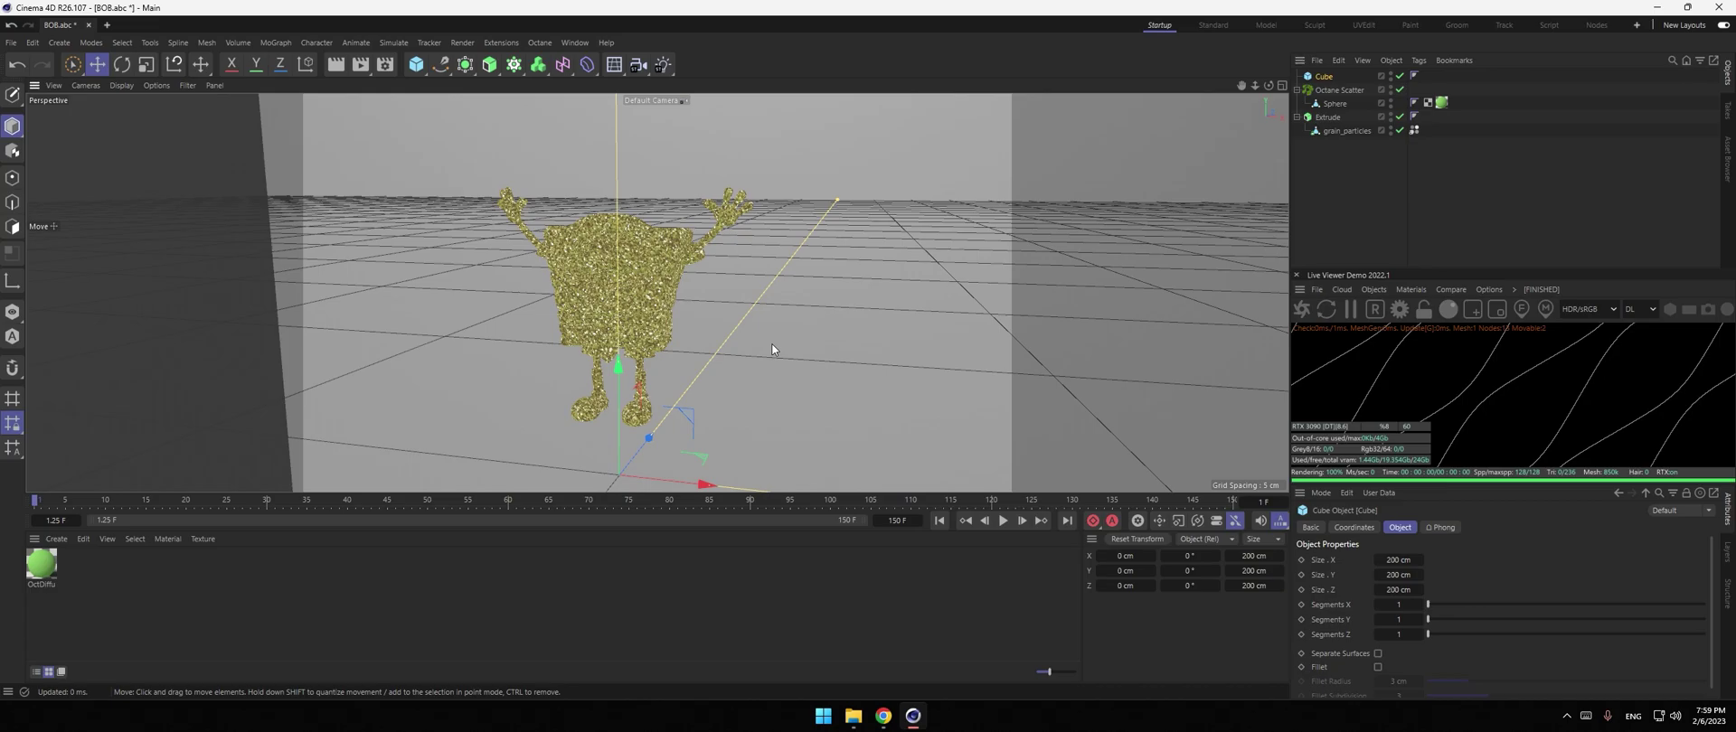
Activate the Scale tool for resizing the cube around the grain model
scroll(772, 344, down, 8)
key(t)
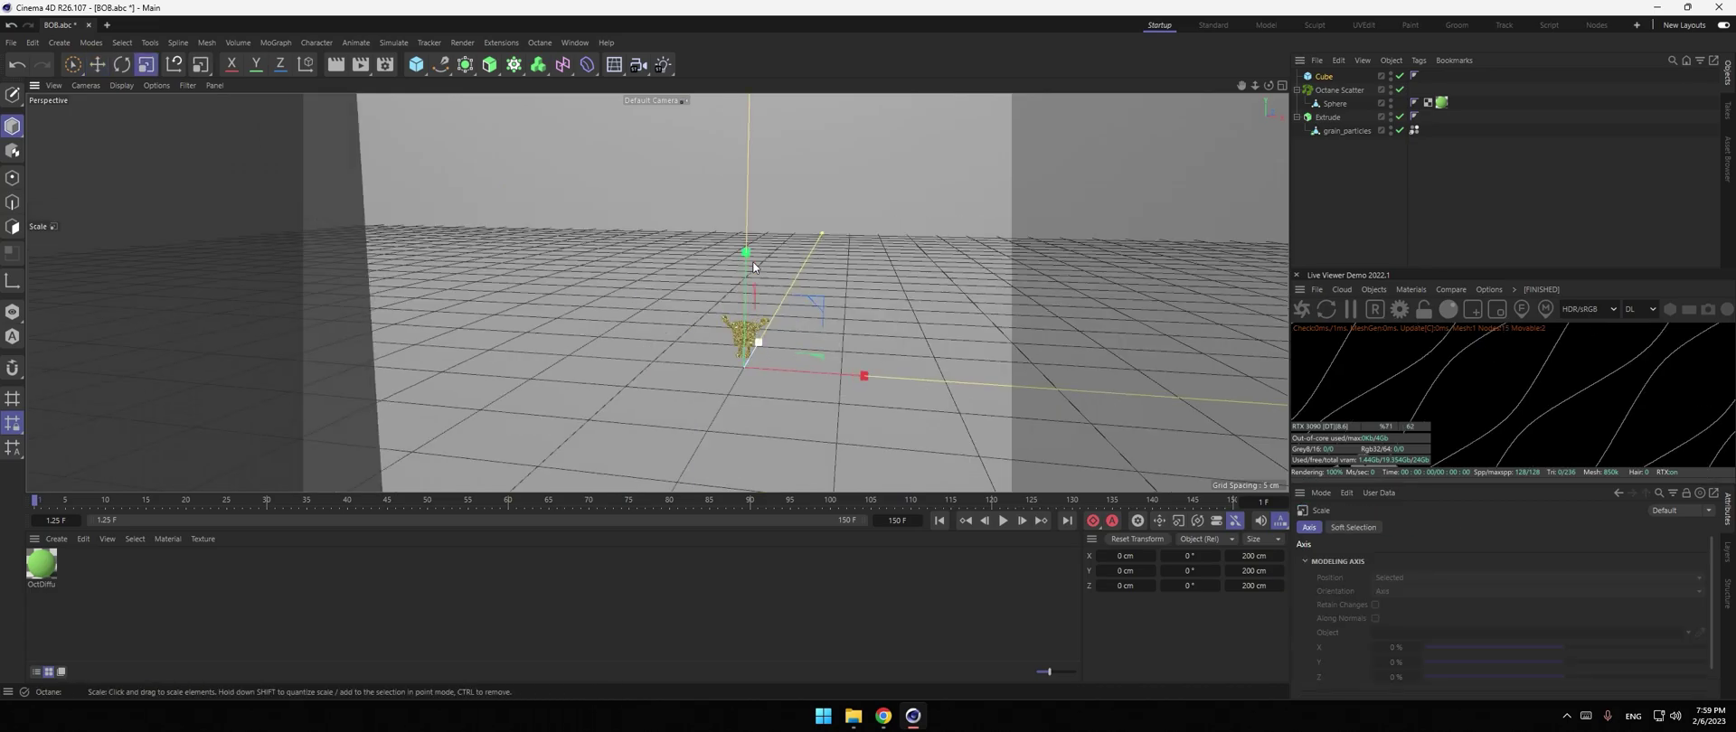